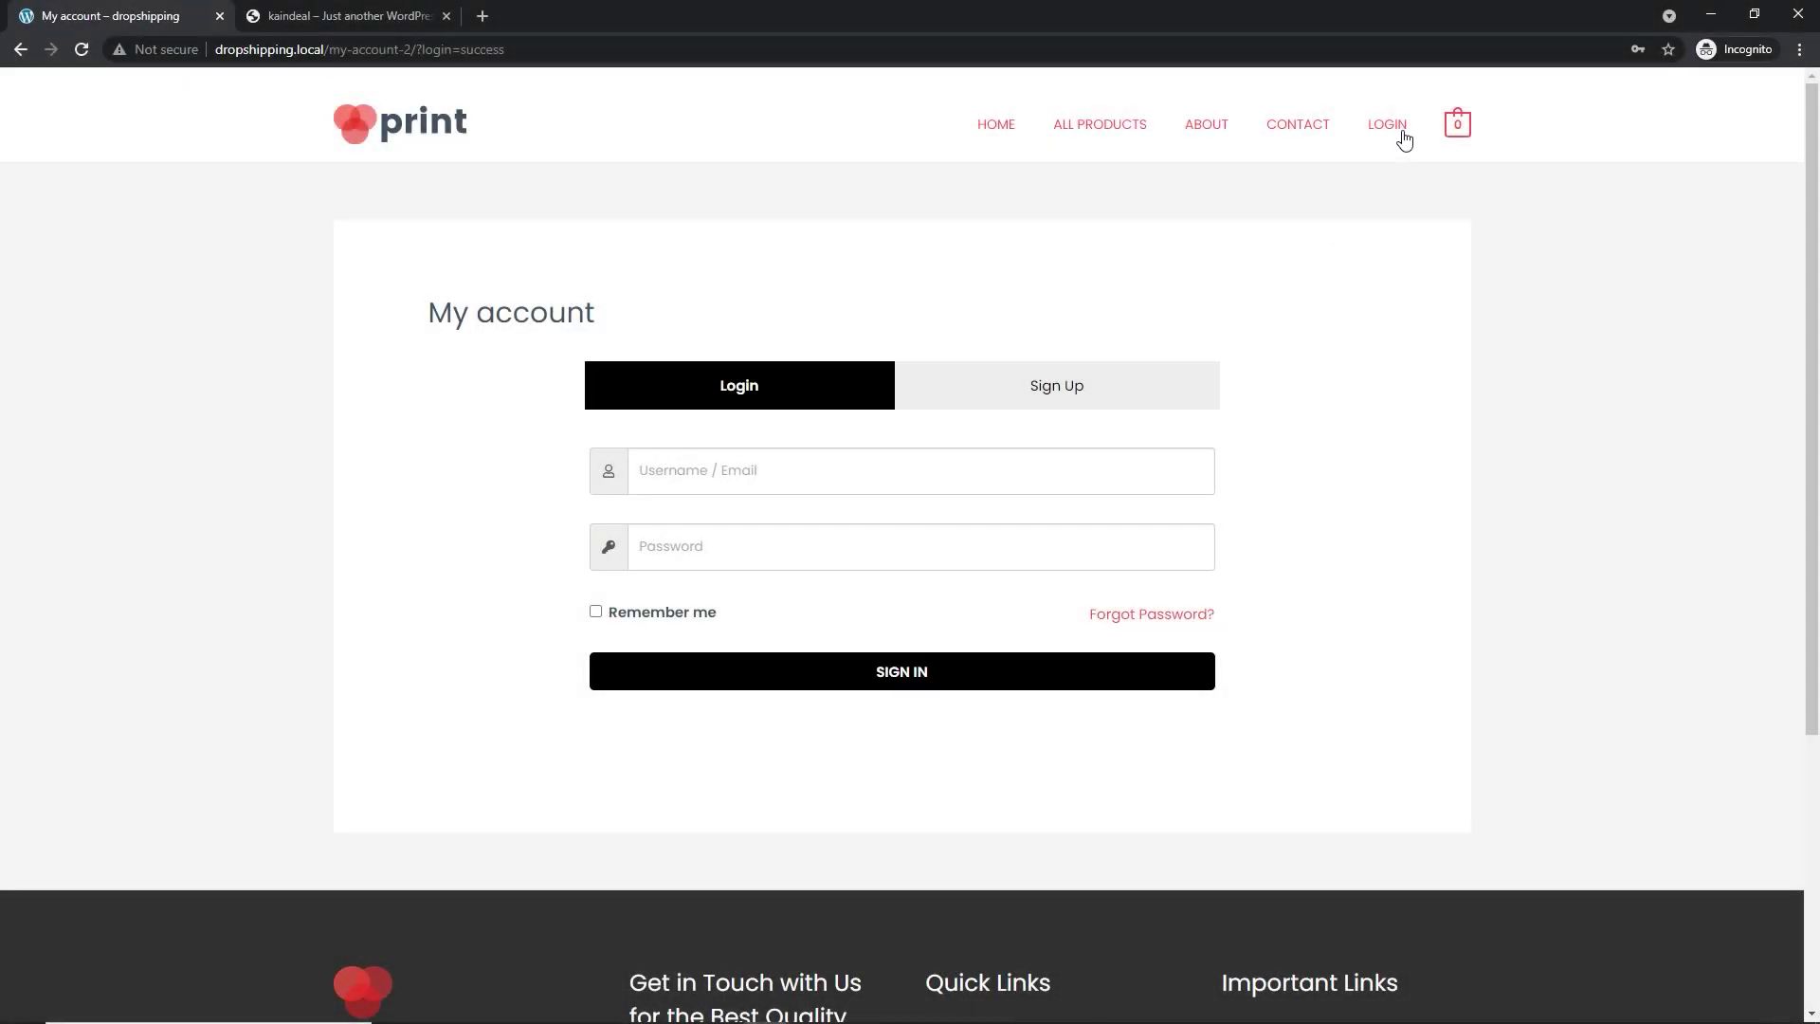
# Preview the storefront's login link and its My Account page in the incognito window.
pyautogui.click(1398, 127)
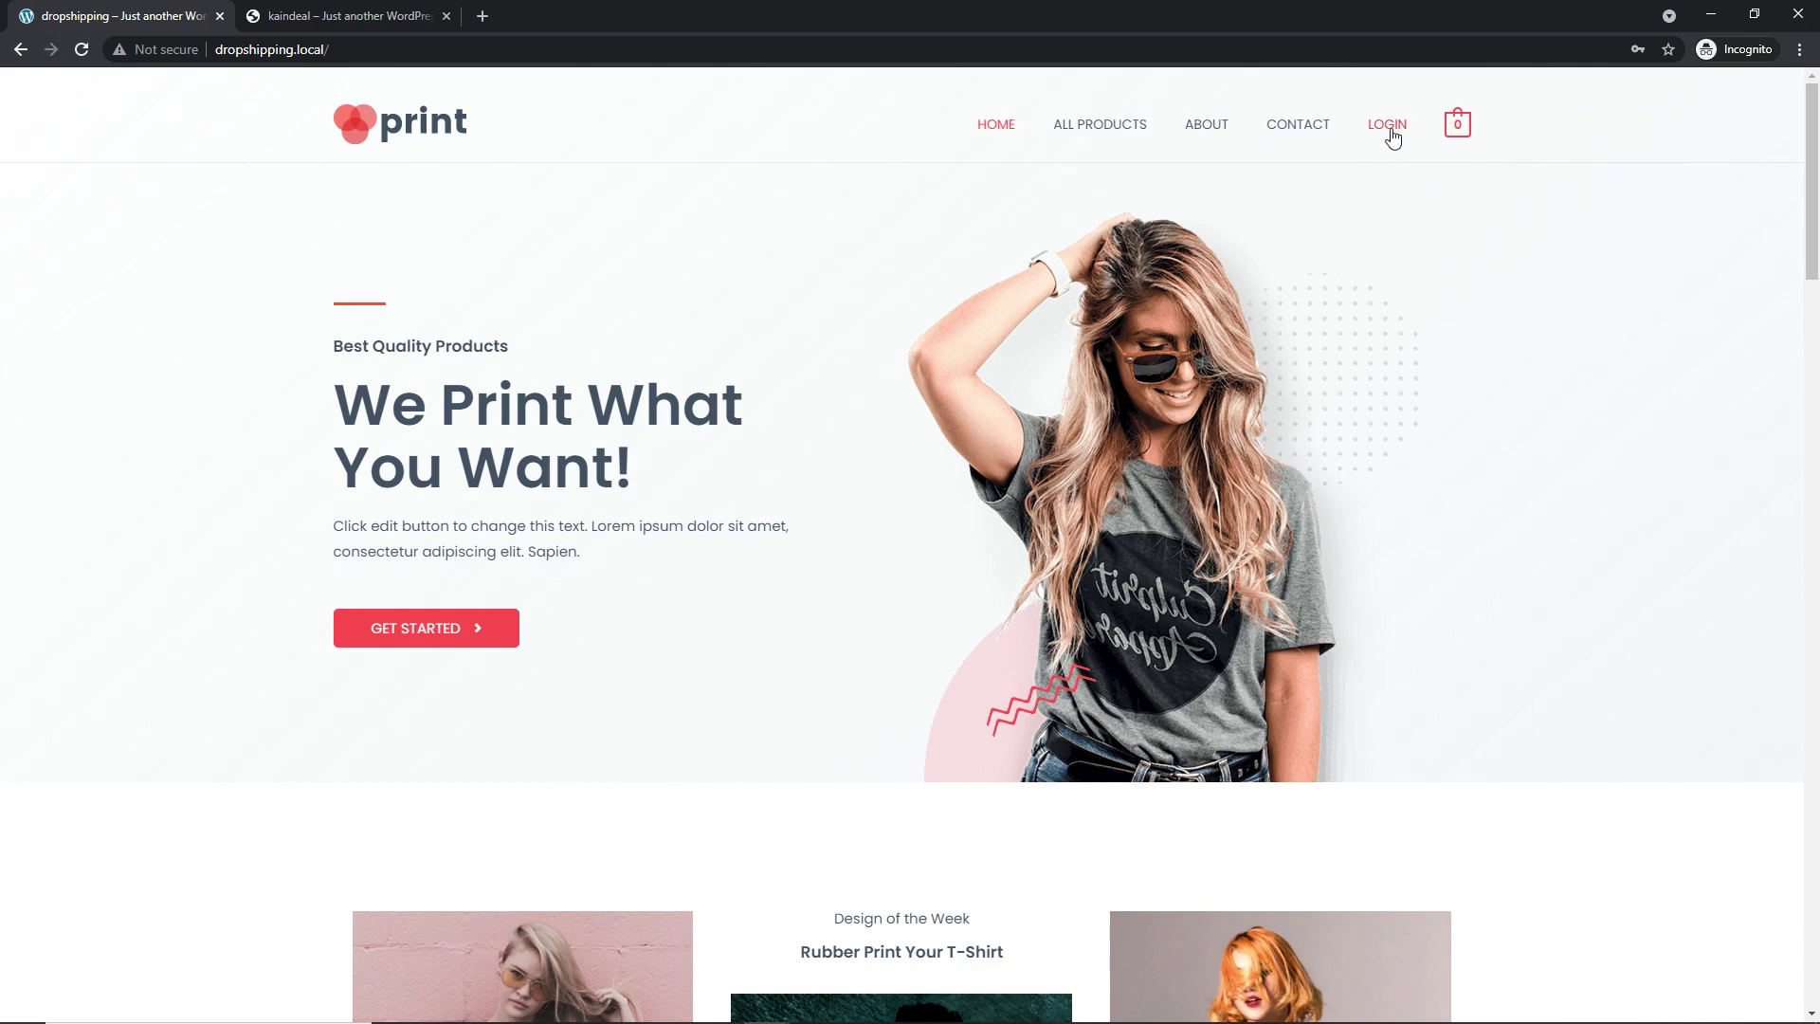
pyautogui.click(1389, 126)
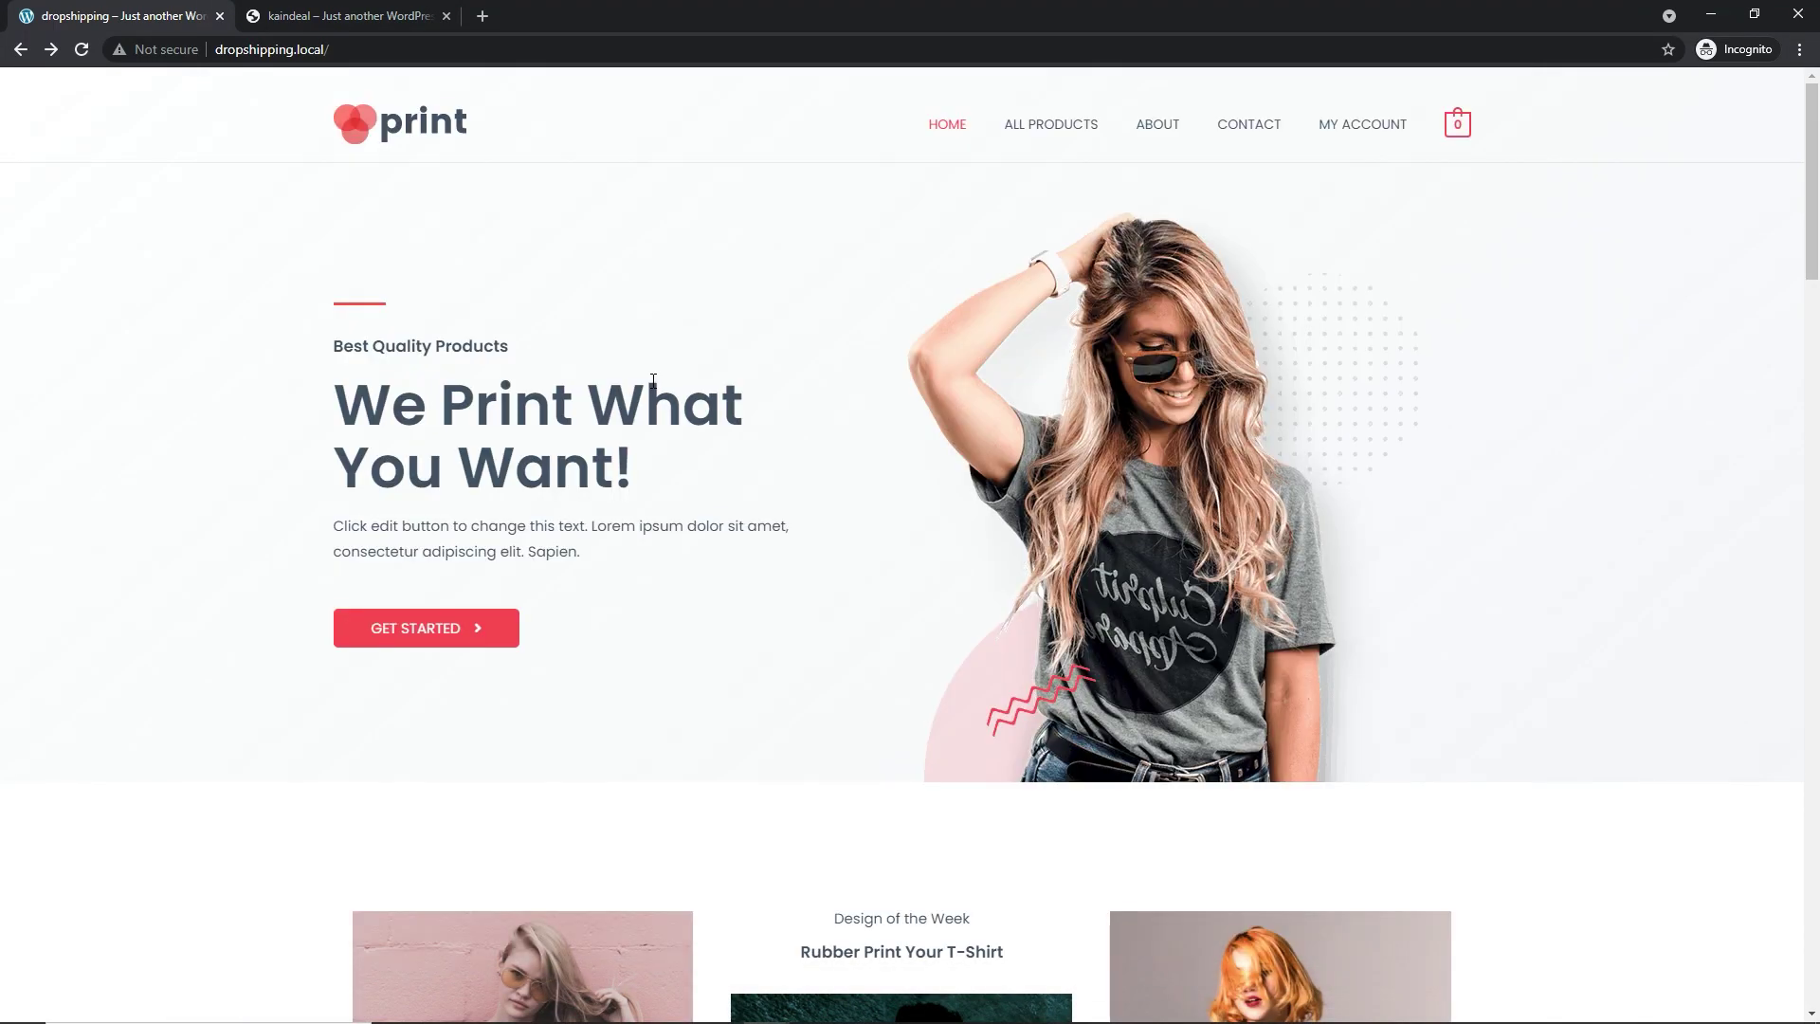
pyautogui.click(1356, 145)
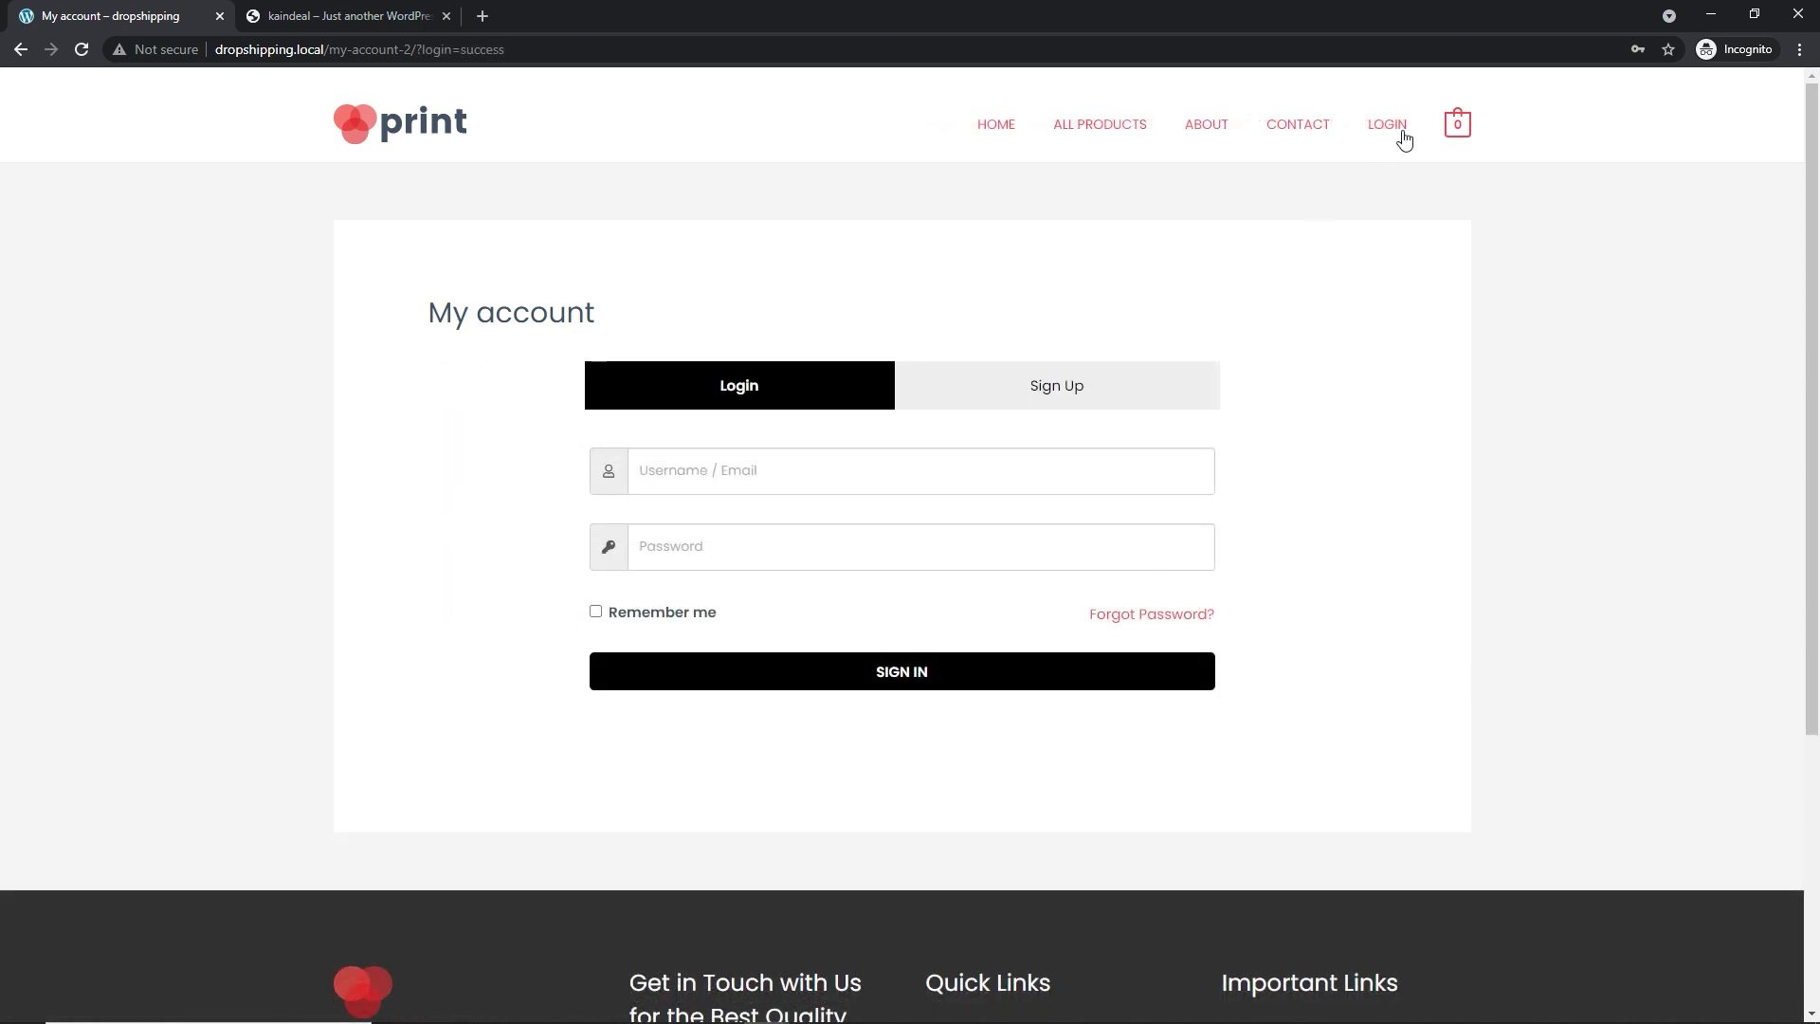
pyautogui.click(1399, 132)
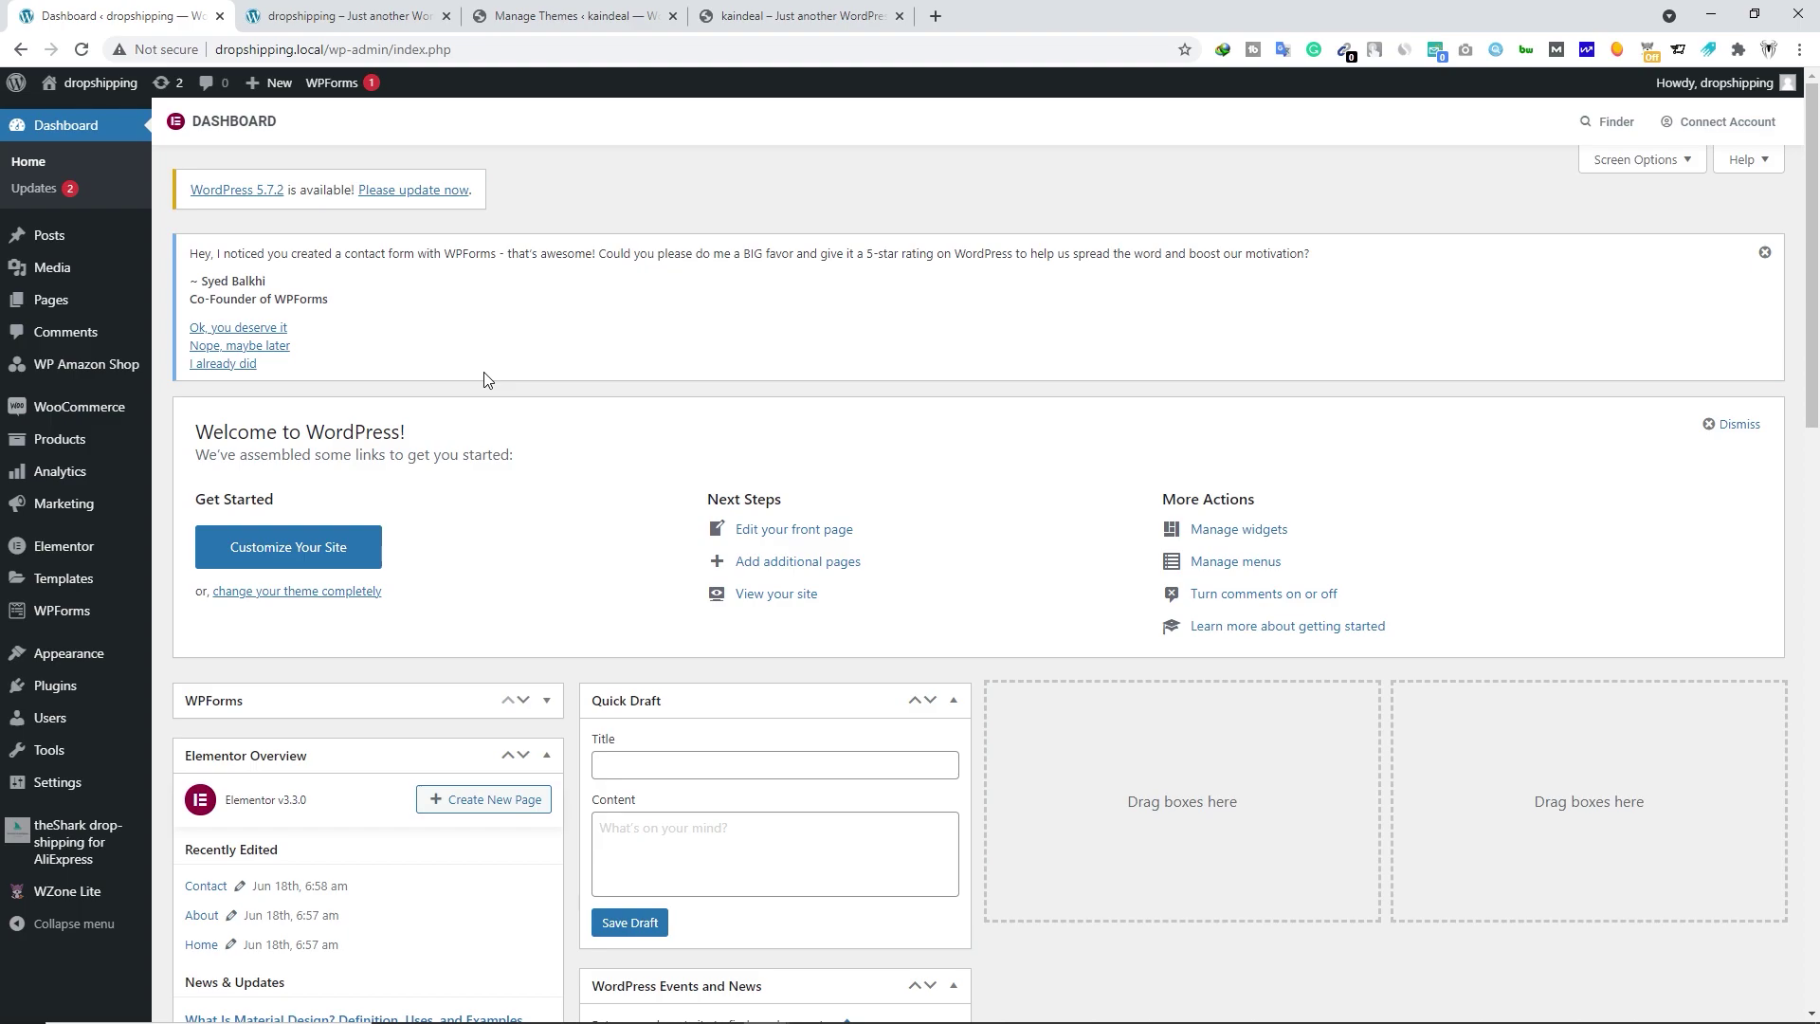
# Find the Login/Signup Popup (Inline Form + Woocommerce) plugin by searching for "login/signup popup", install it and activate it.
pyautogui.moveTo(61, 697)
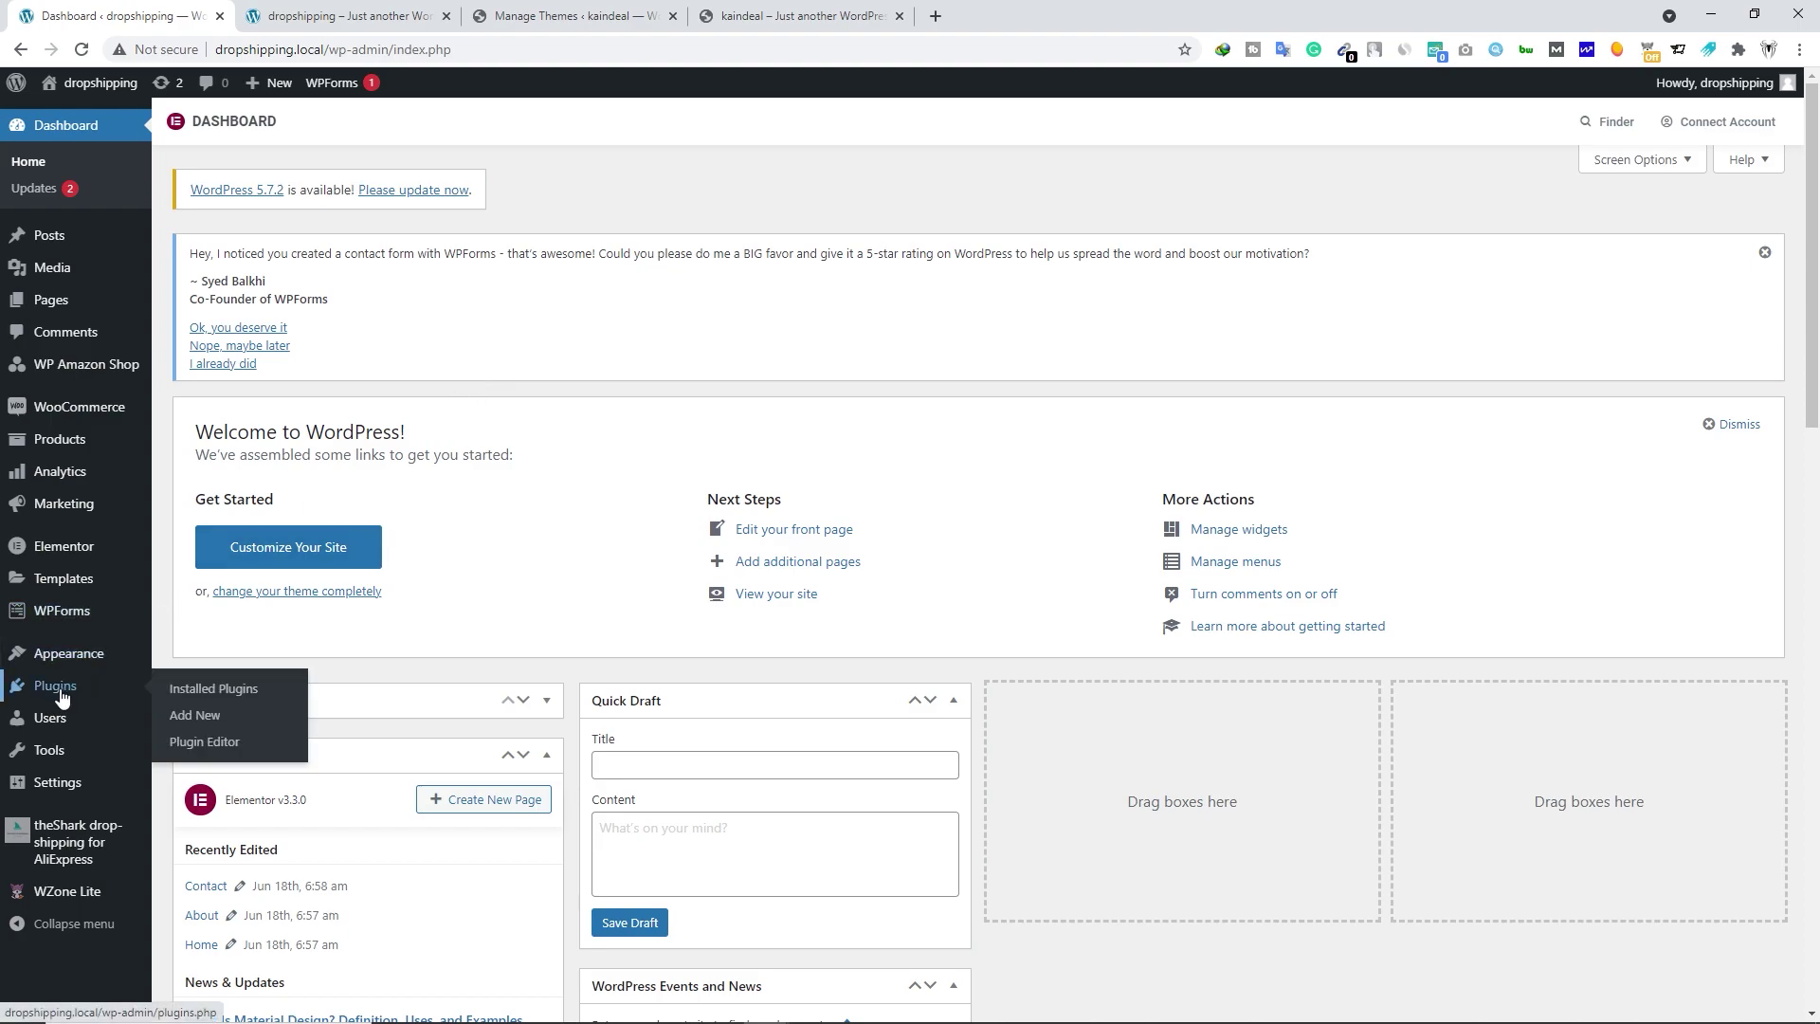
pyautogui.click(203, 718)
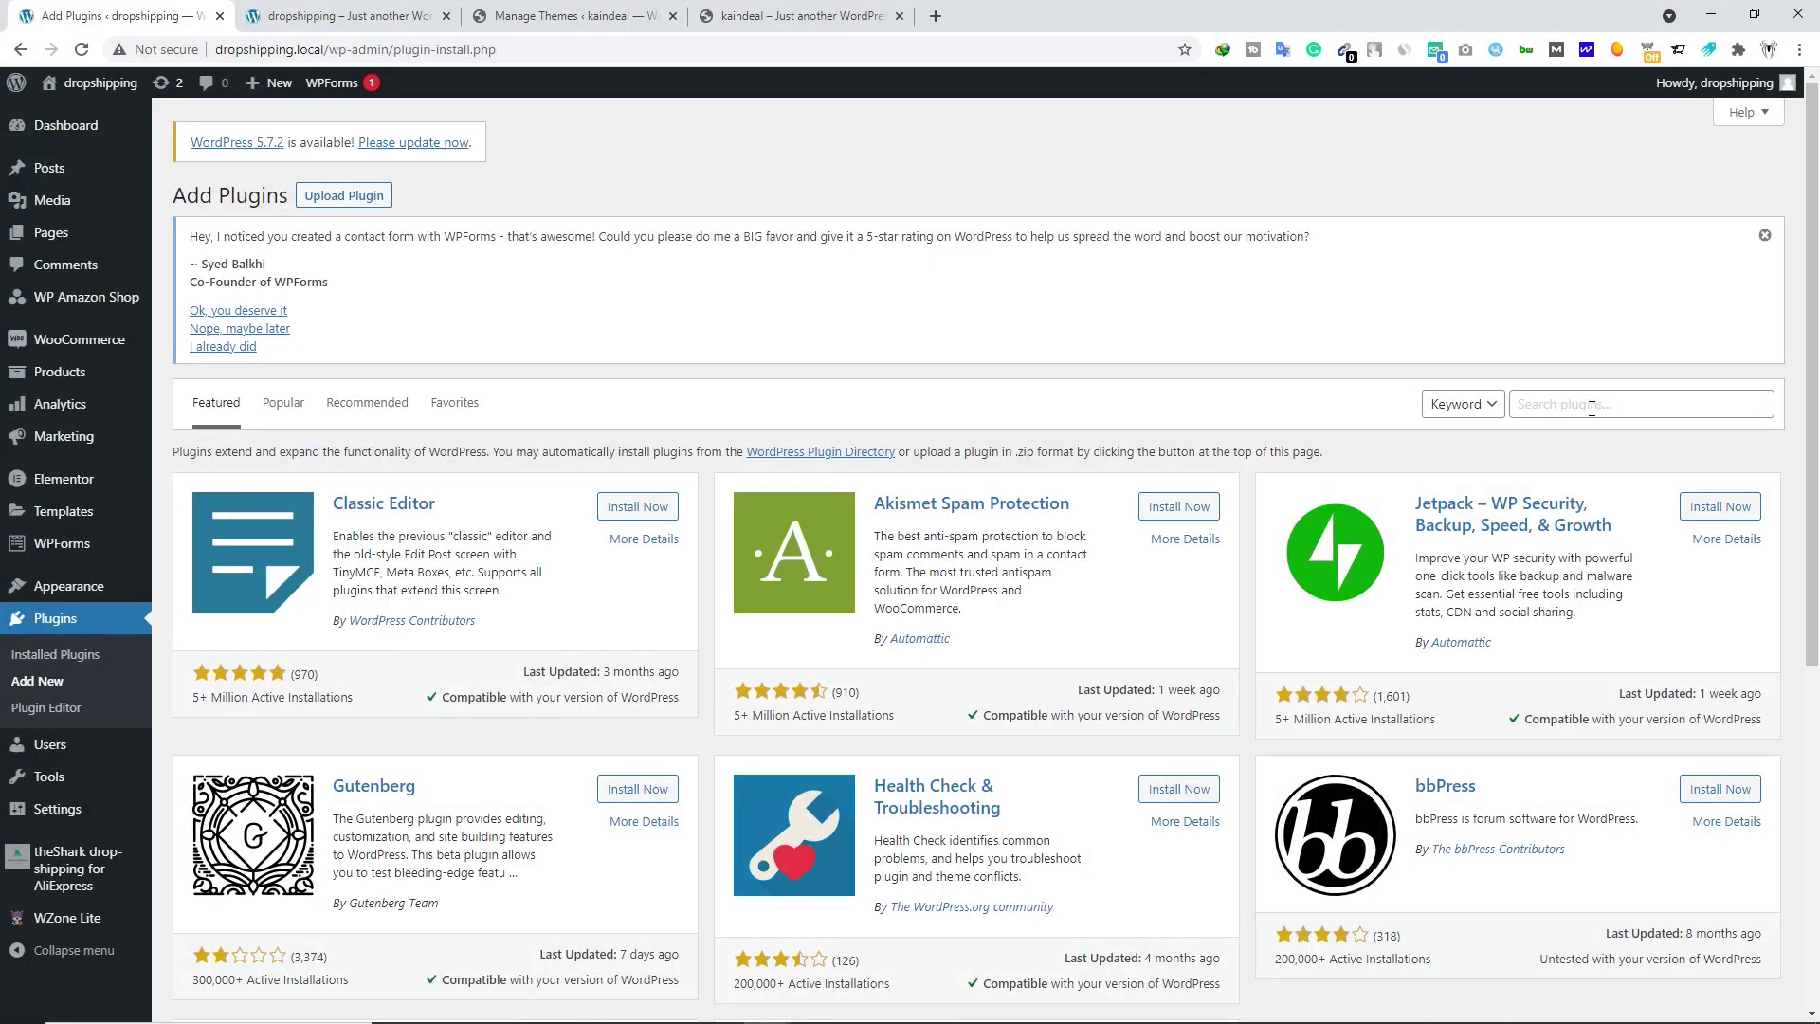
pyautogui.click(1592, 409)
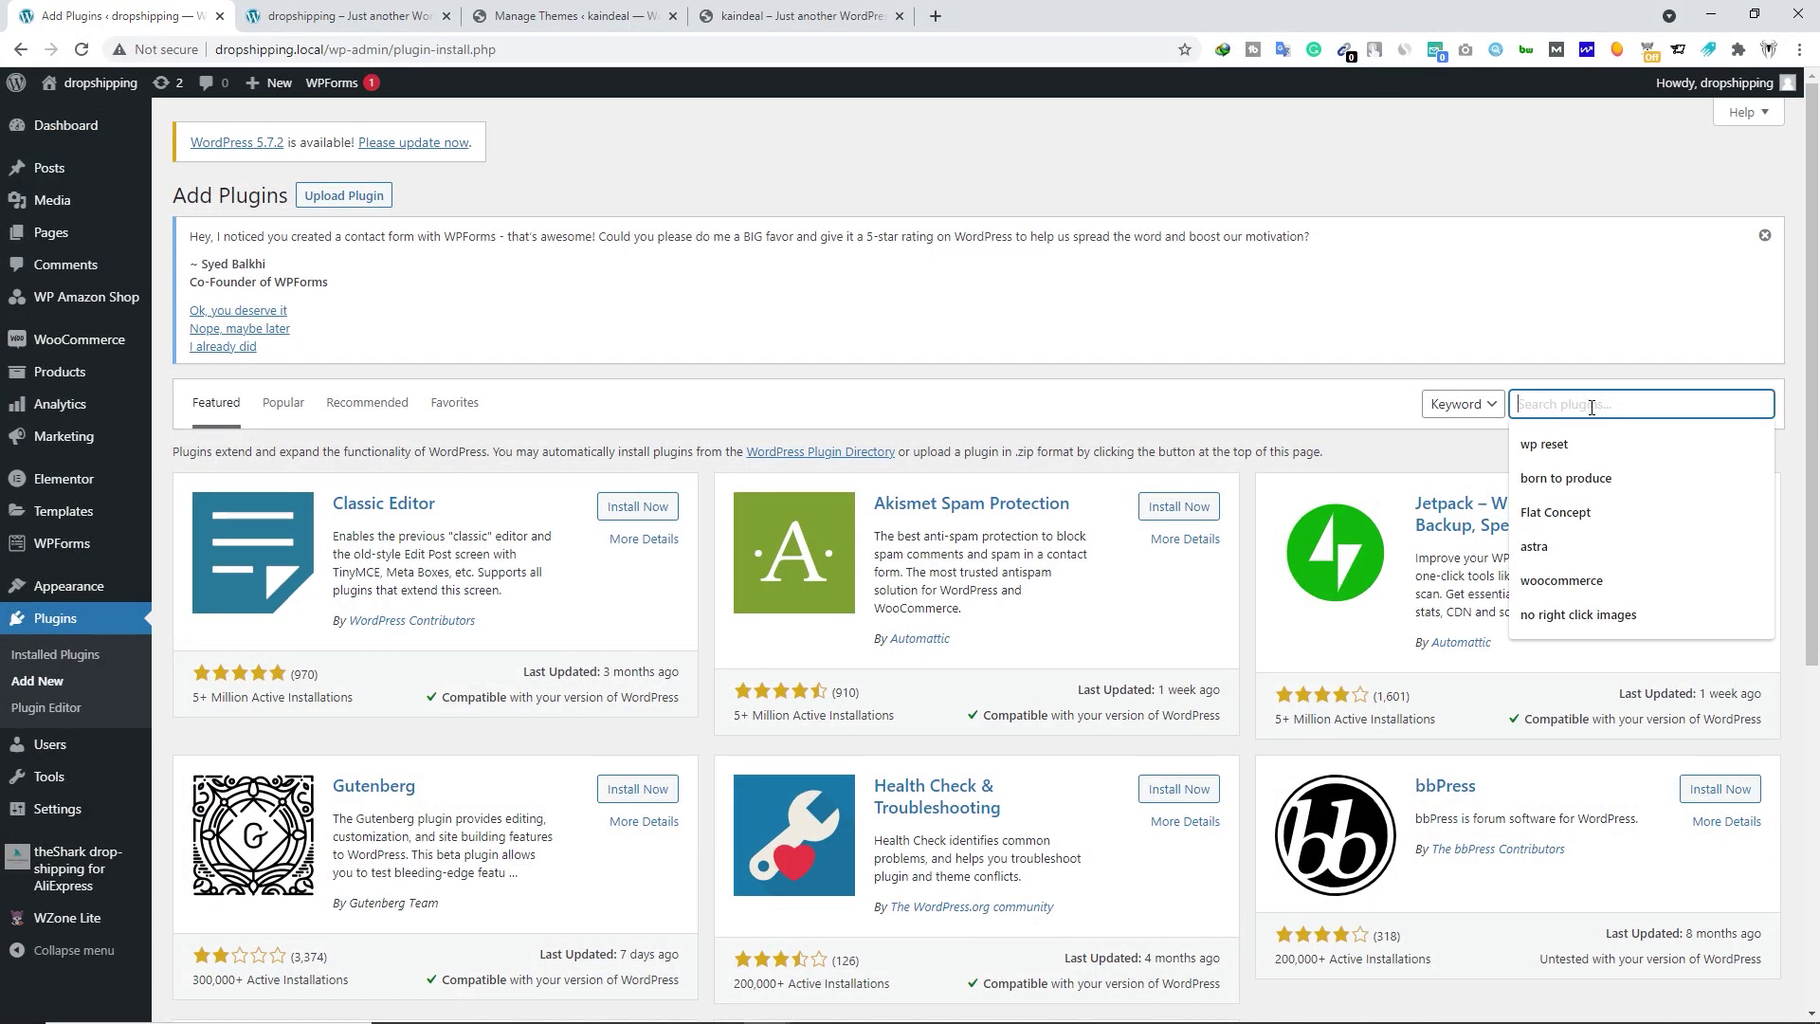
pyautogui.write('login/signup popup')
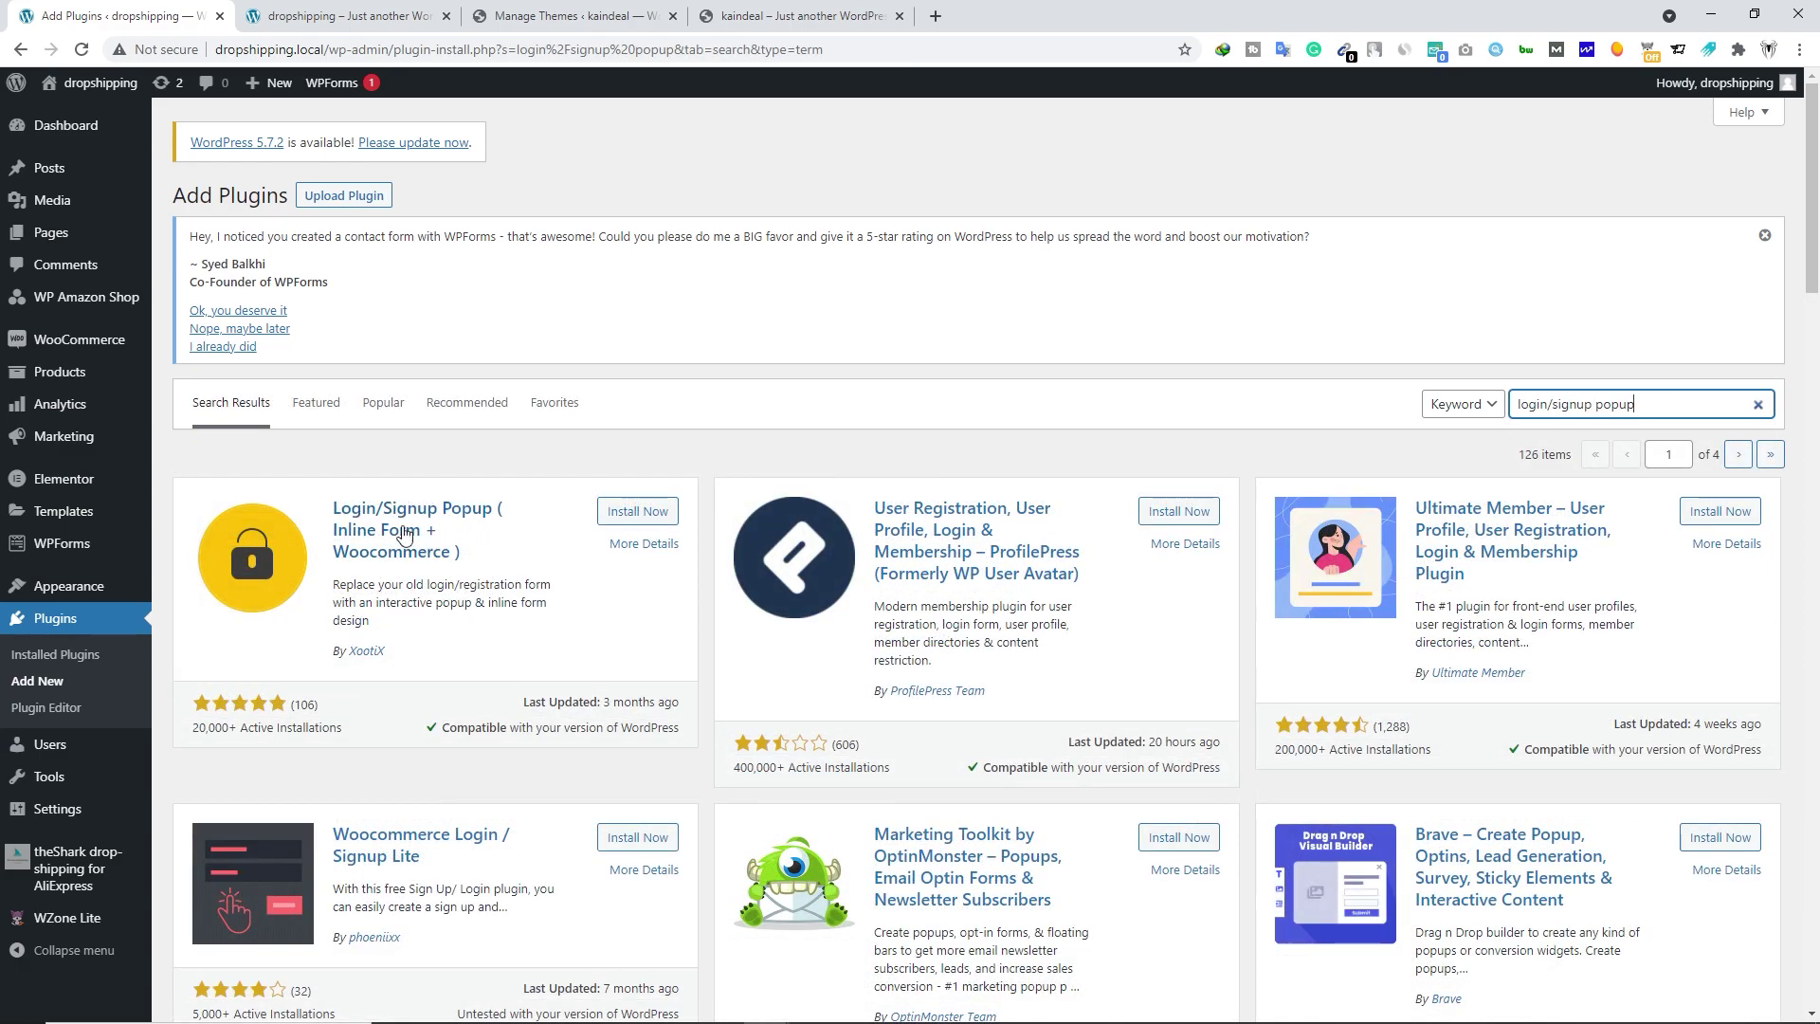
pyautogui.click(634, 517)
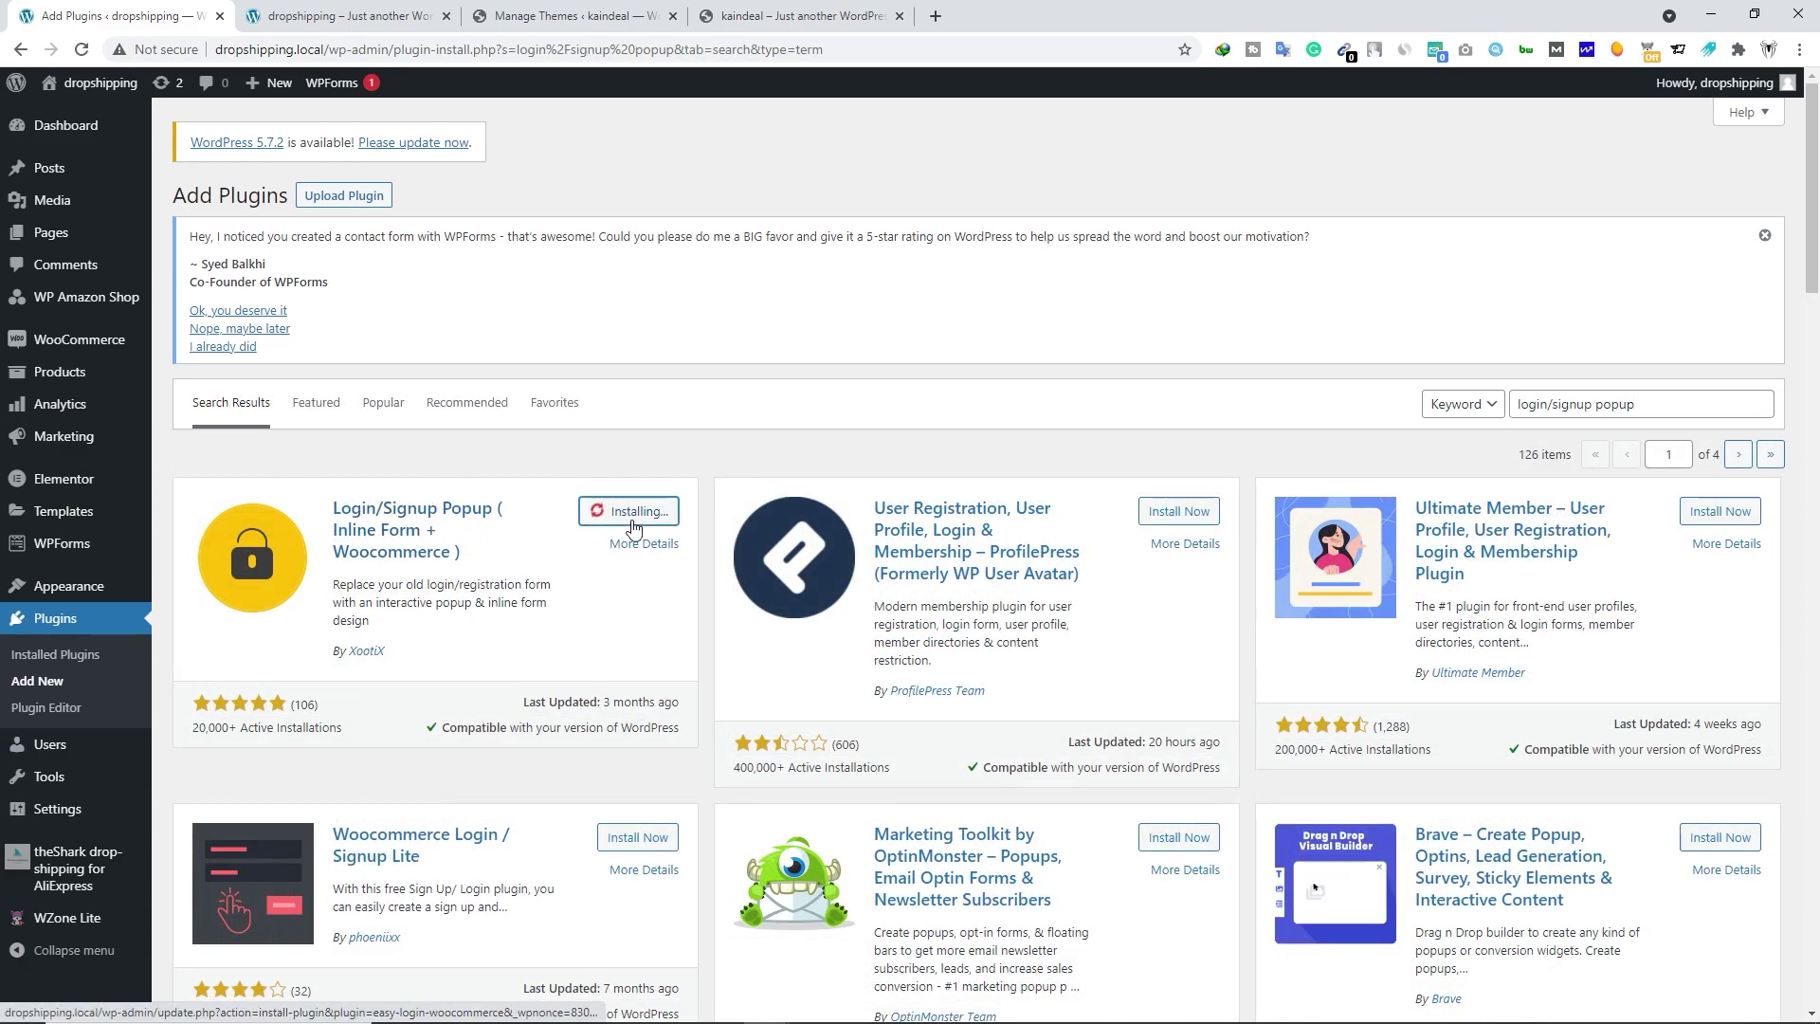
pyautogui.click(659, 517)
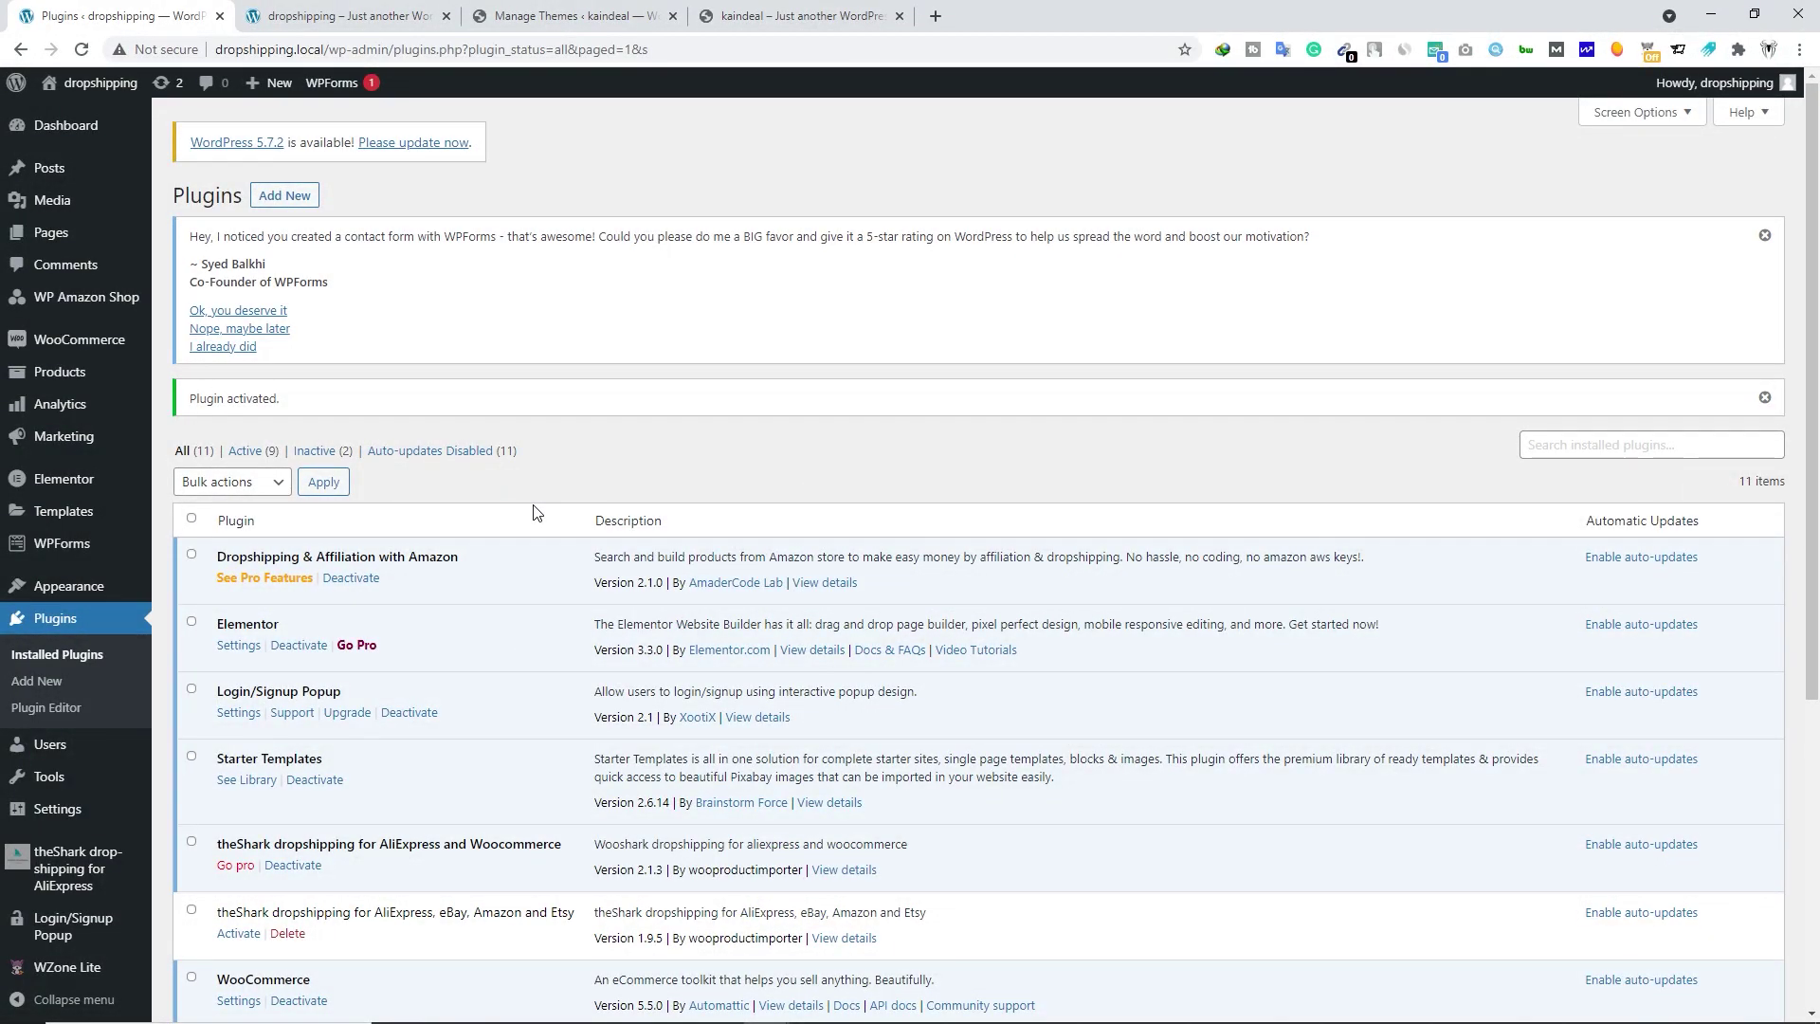
# In the Login/Signup Popup general settings, choose Subscriber as the user role and save the settings.
pyautogui.moveTo(69, 929)
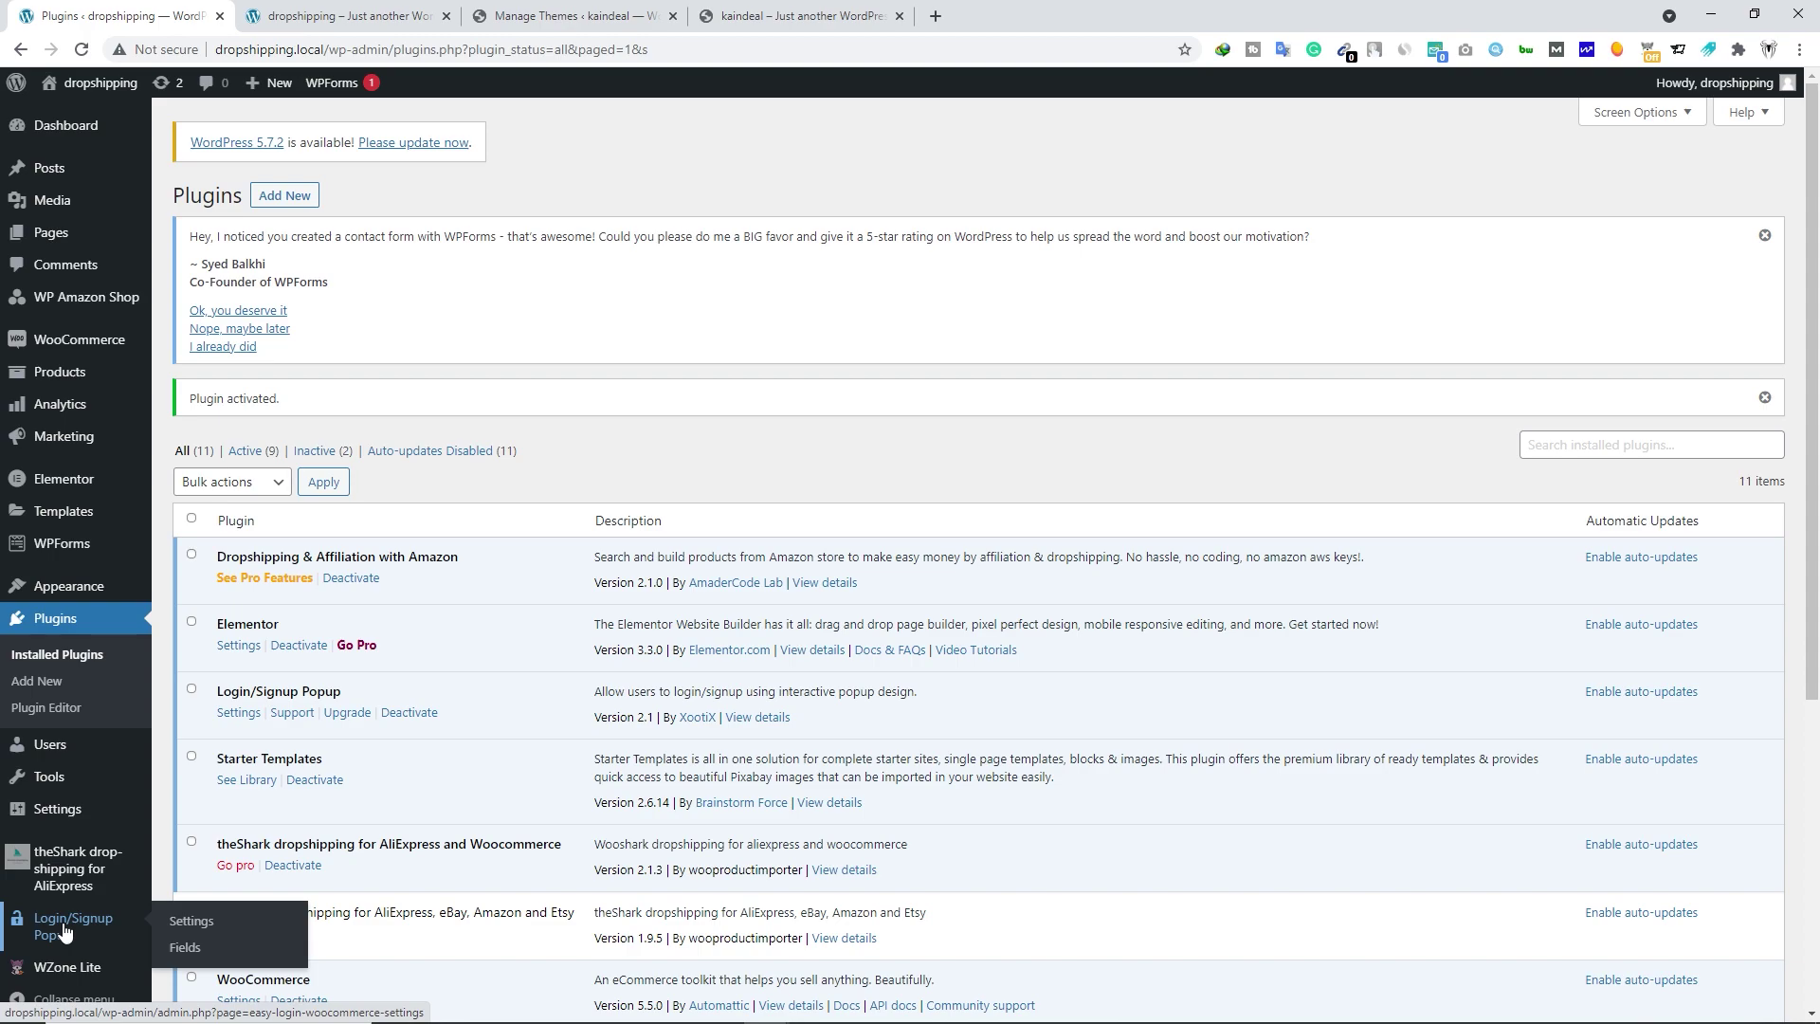
pyautogui.click(244, 922)
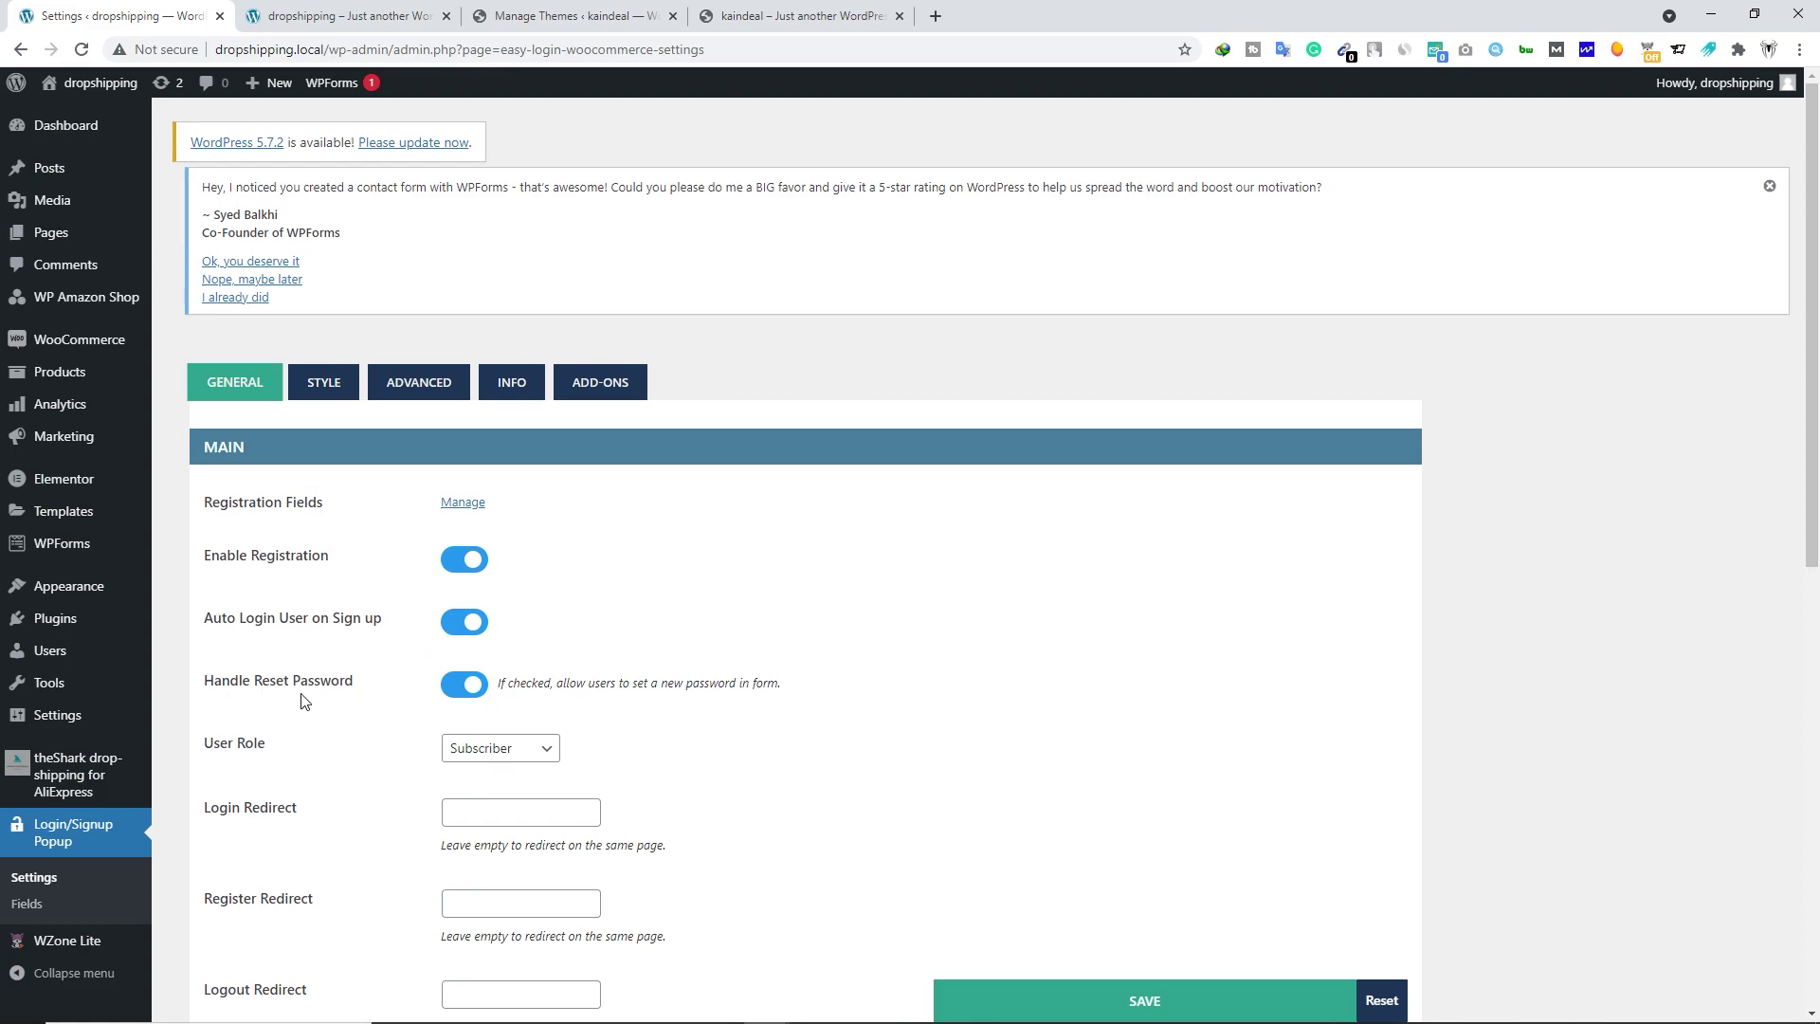
pyautogui.scroll(-1, 414, 704)
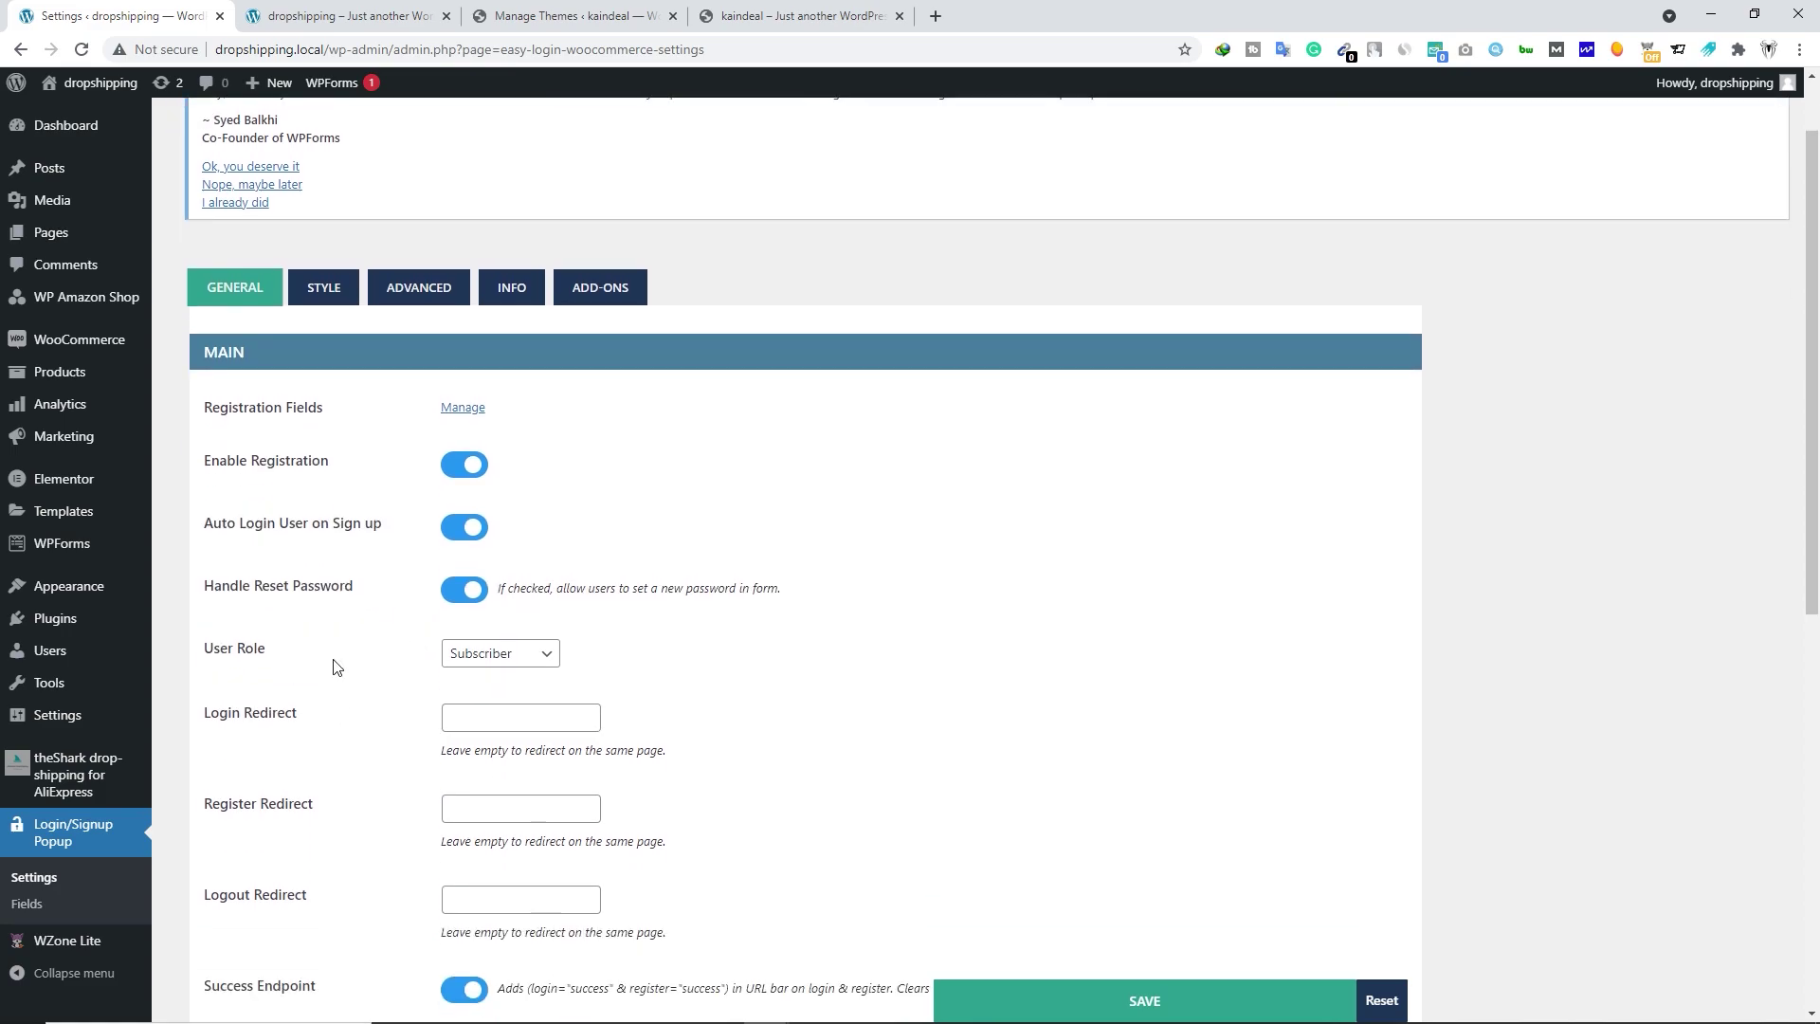
pyautogui.click(486, 657)
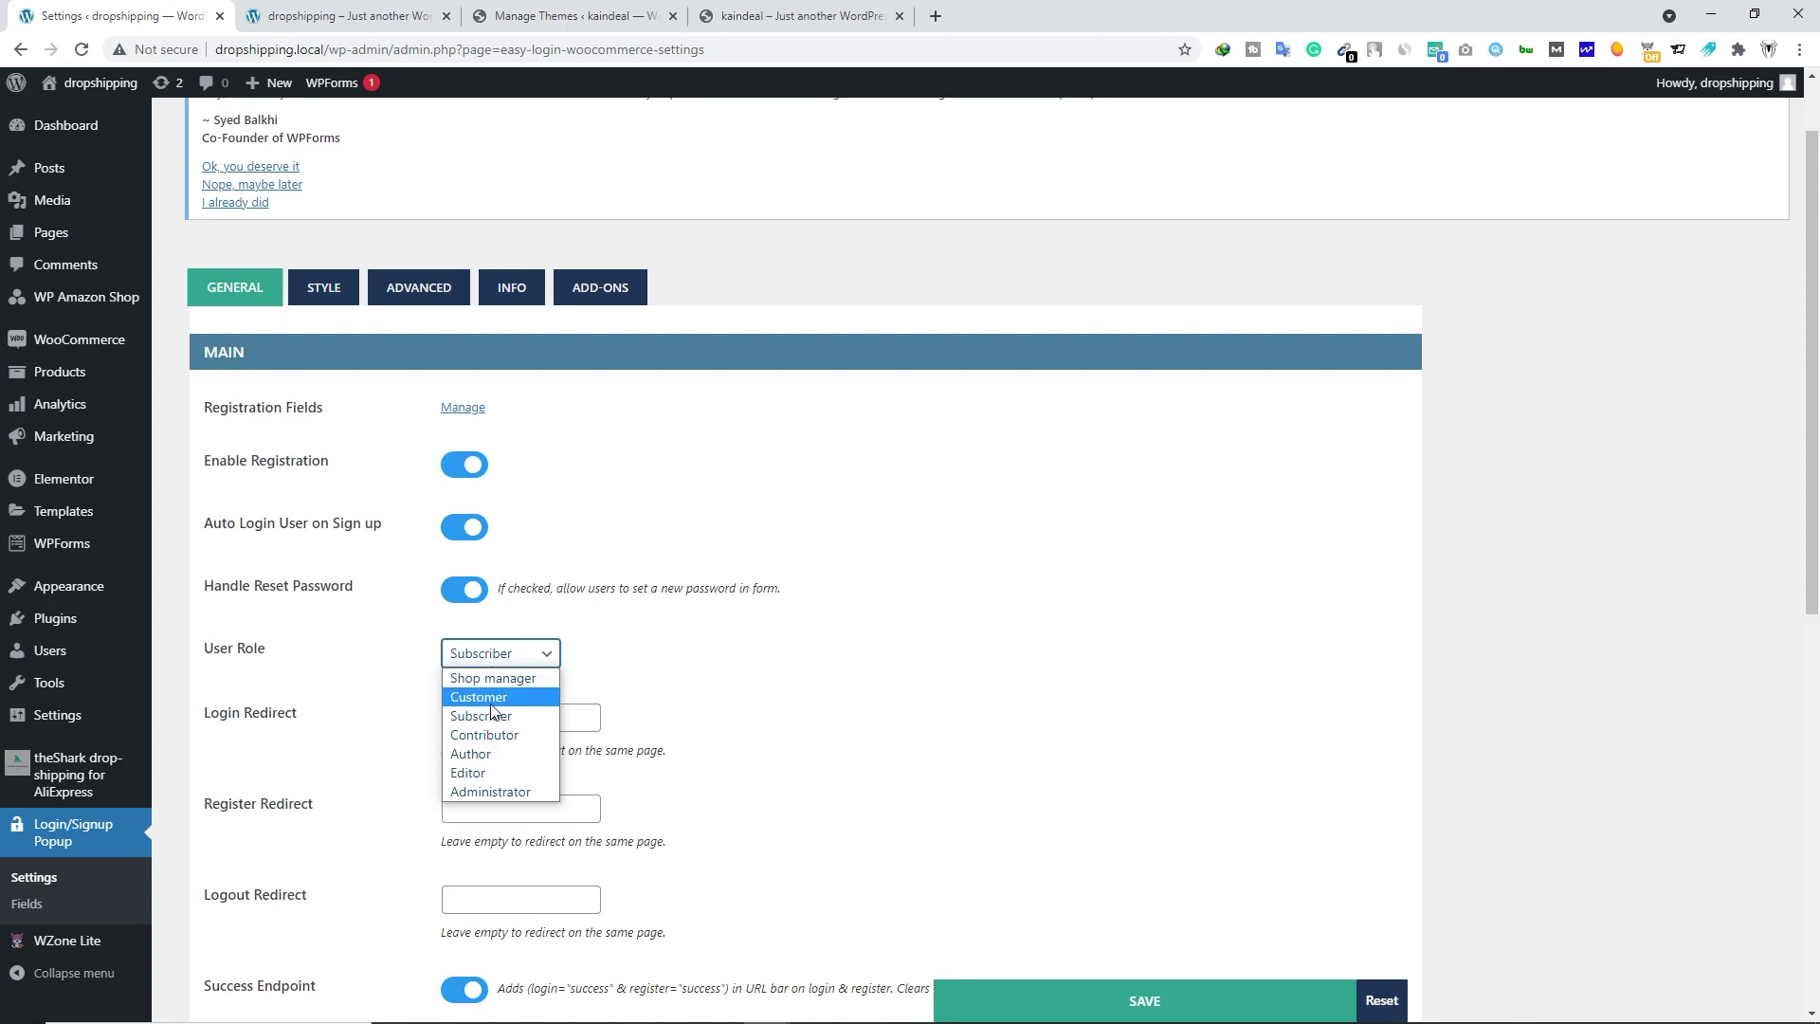
pyautogui.click(481, 716)
pyautogui.scroll(-8, 344, 702)
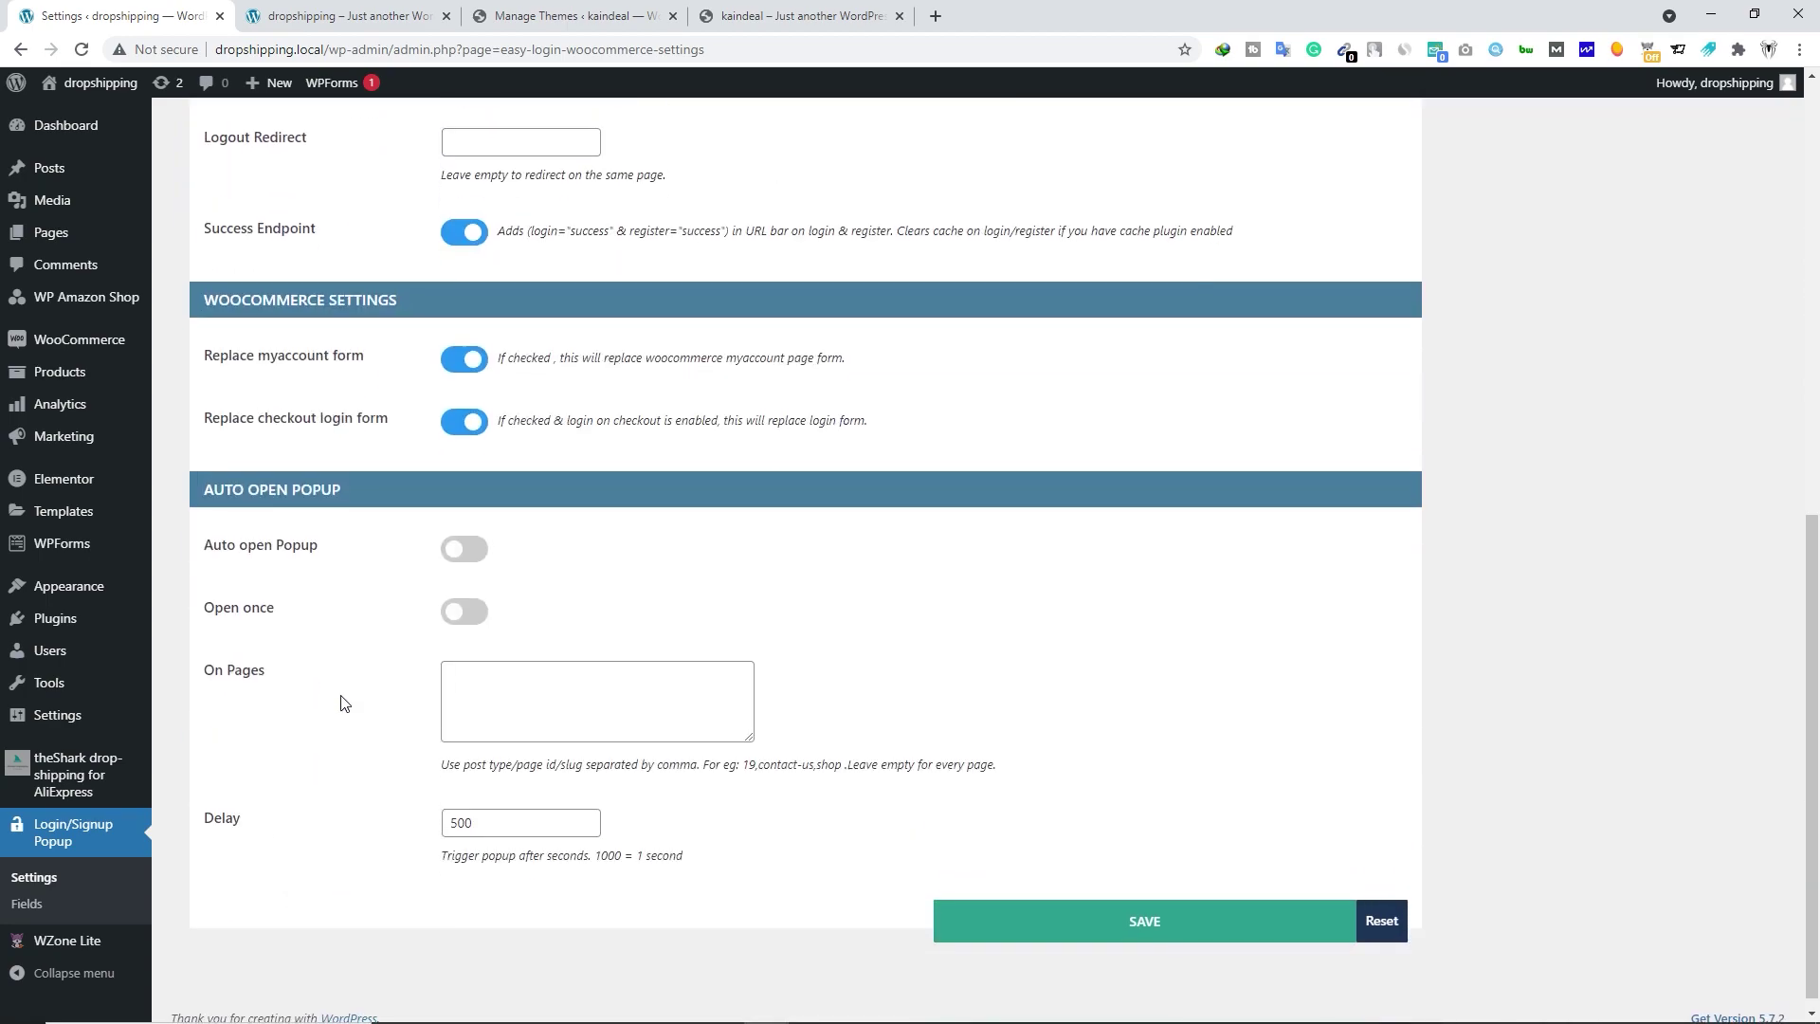
pyautogui.click(1144, 916)
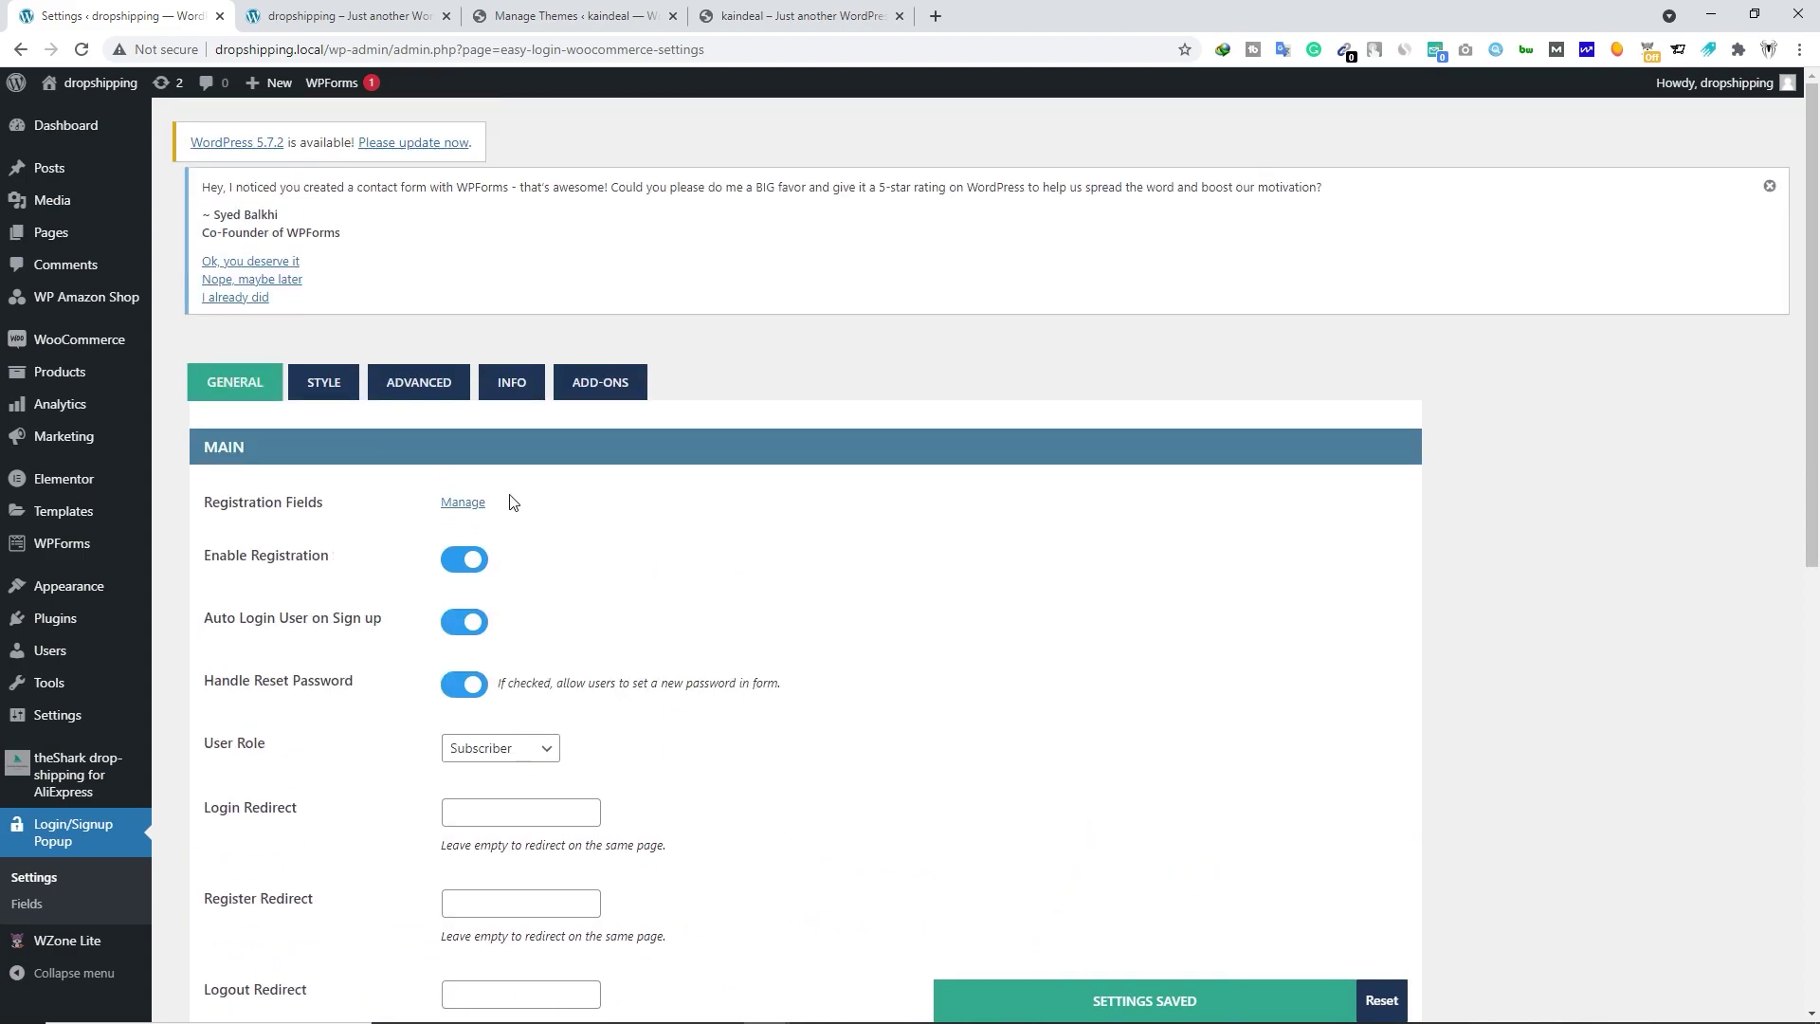
# Open the site's navigation menus and load Main Menu (Primary Menu) for editing.
pyautogui.moveTo(98, 436)
pyautogui.moveTo(100, 581)
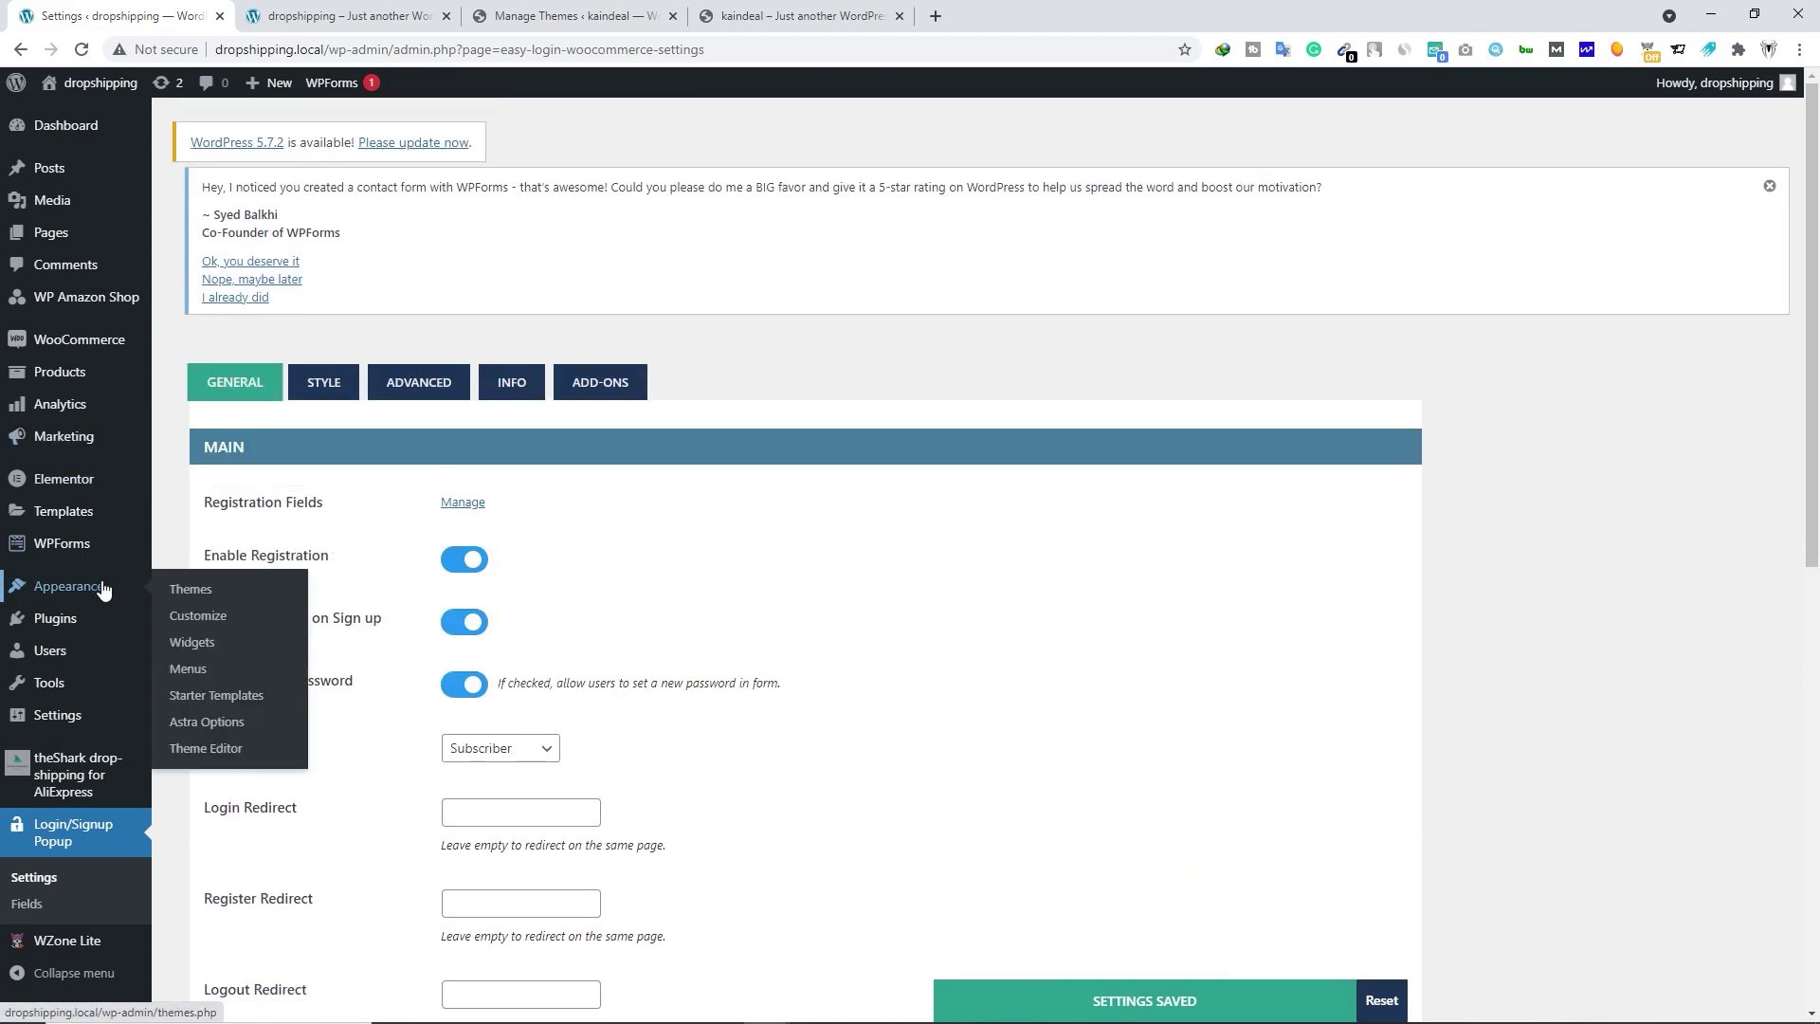
pyautogui.click(231, 671)
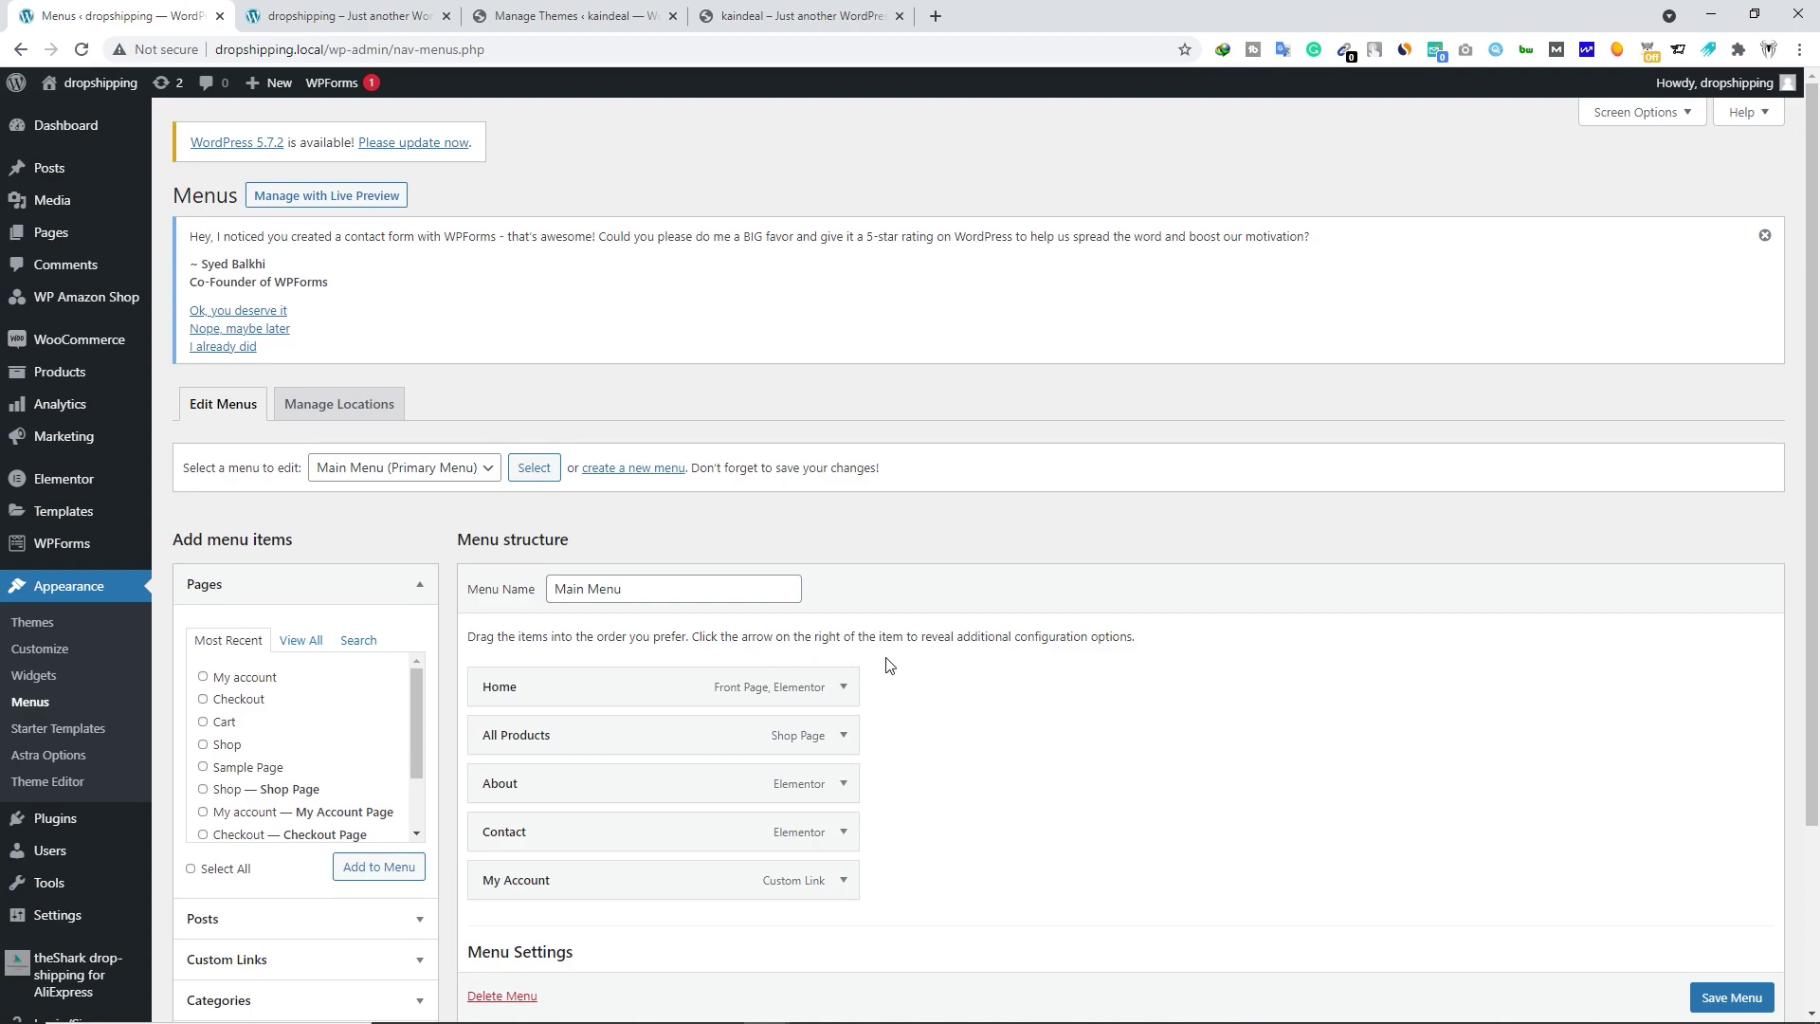
pyautogui.scroll(-2, 675, 690)
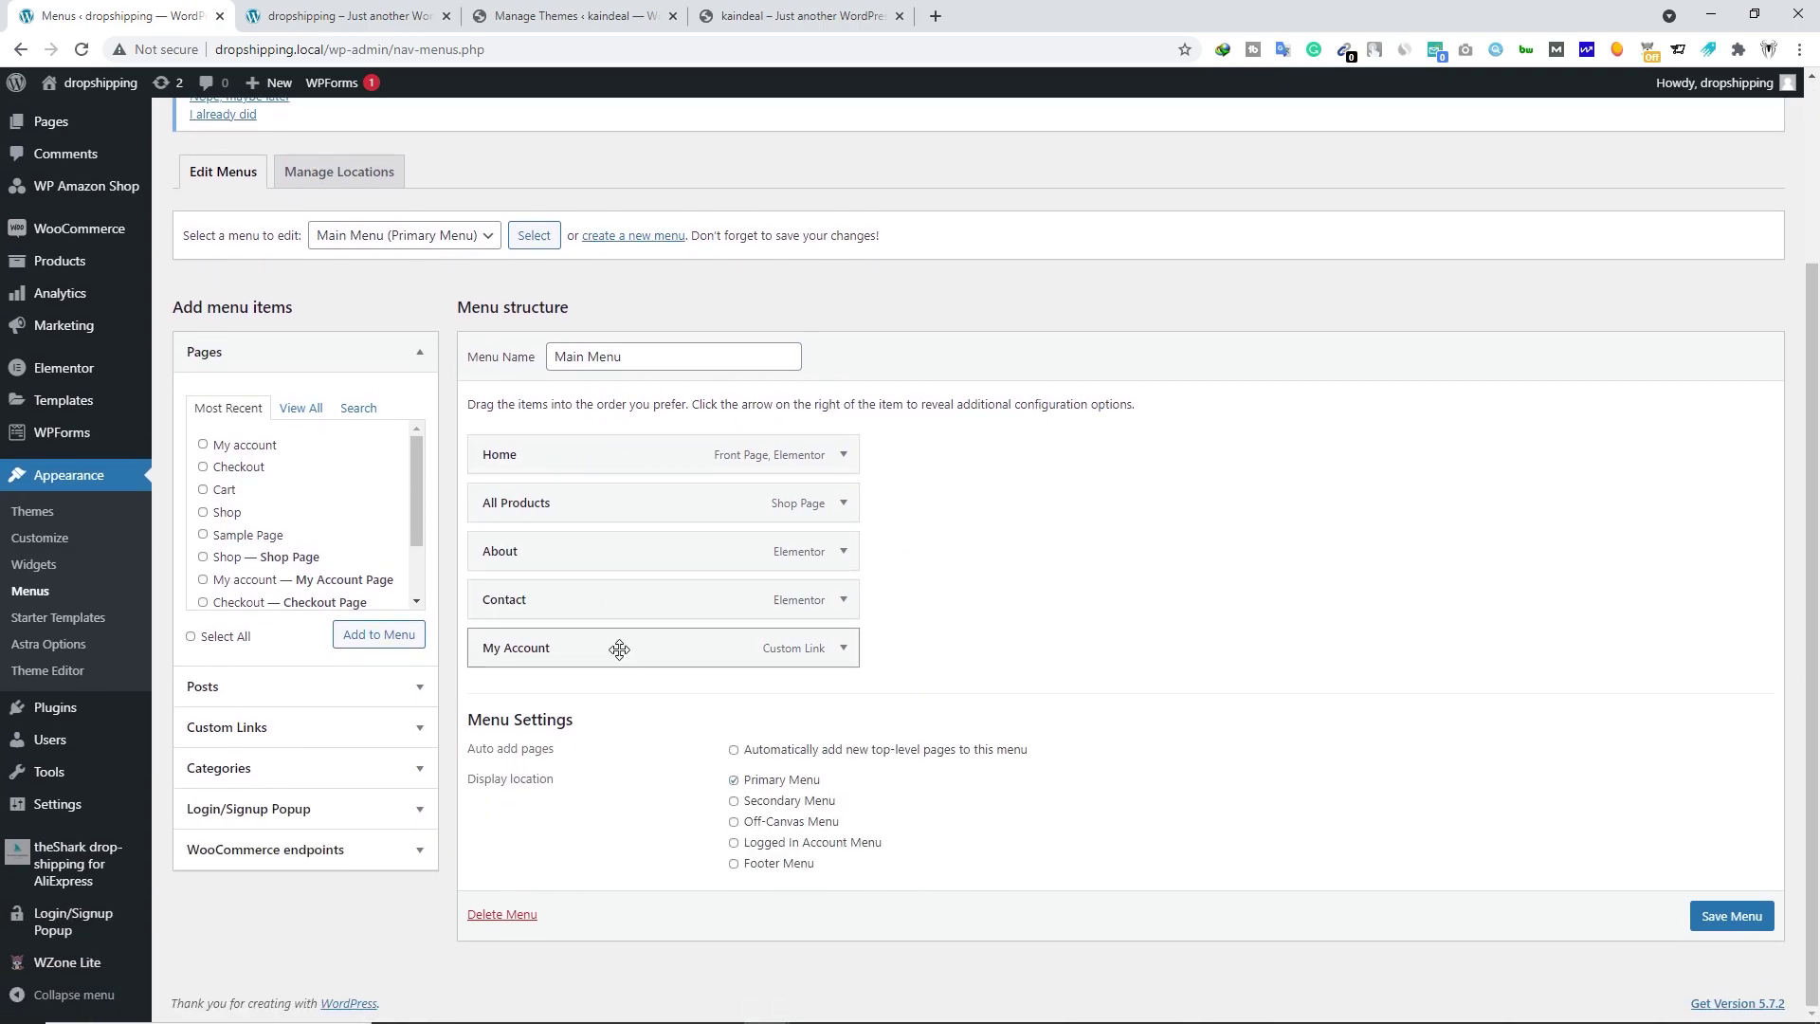
pyautogui.click(367, 241)
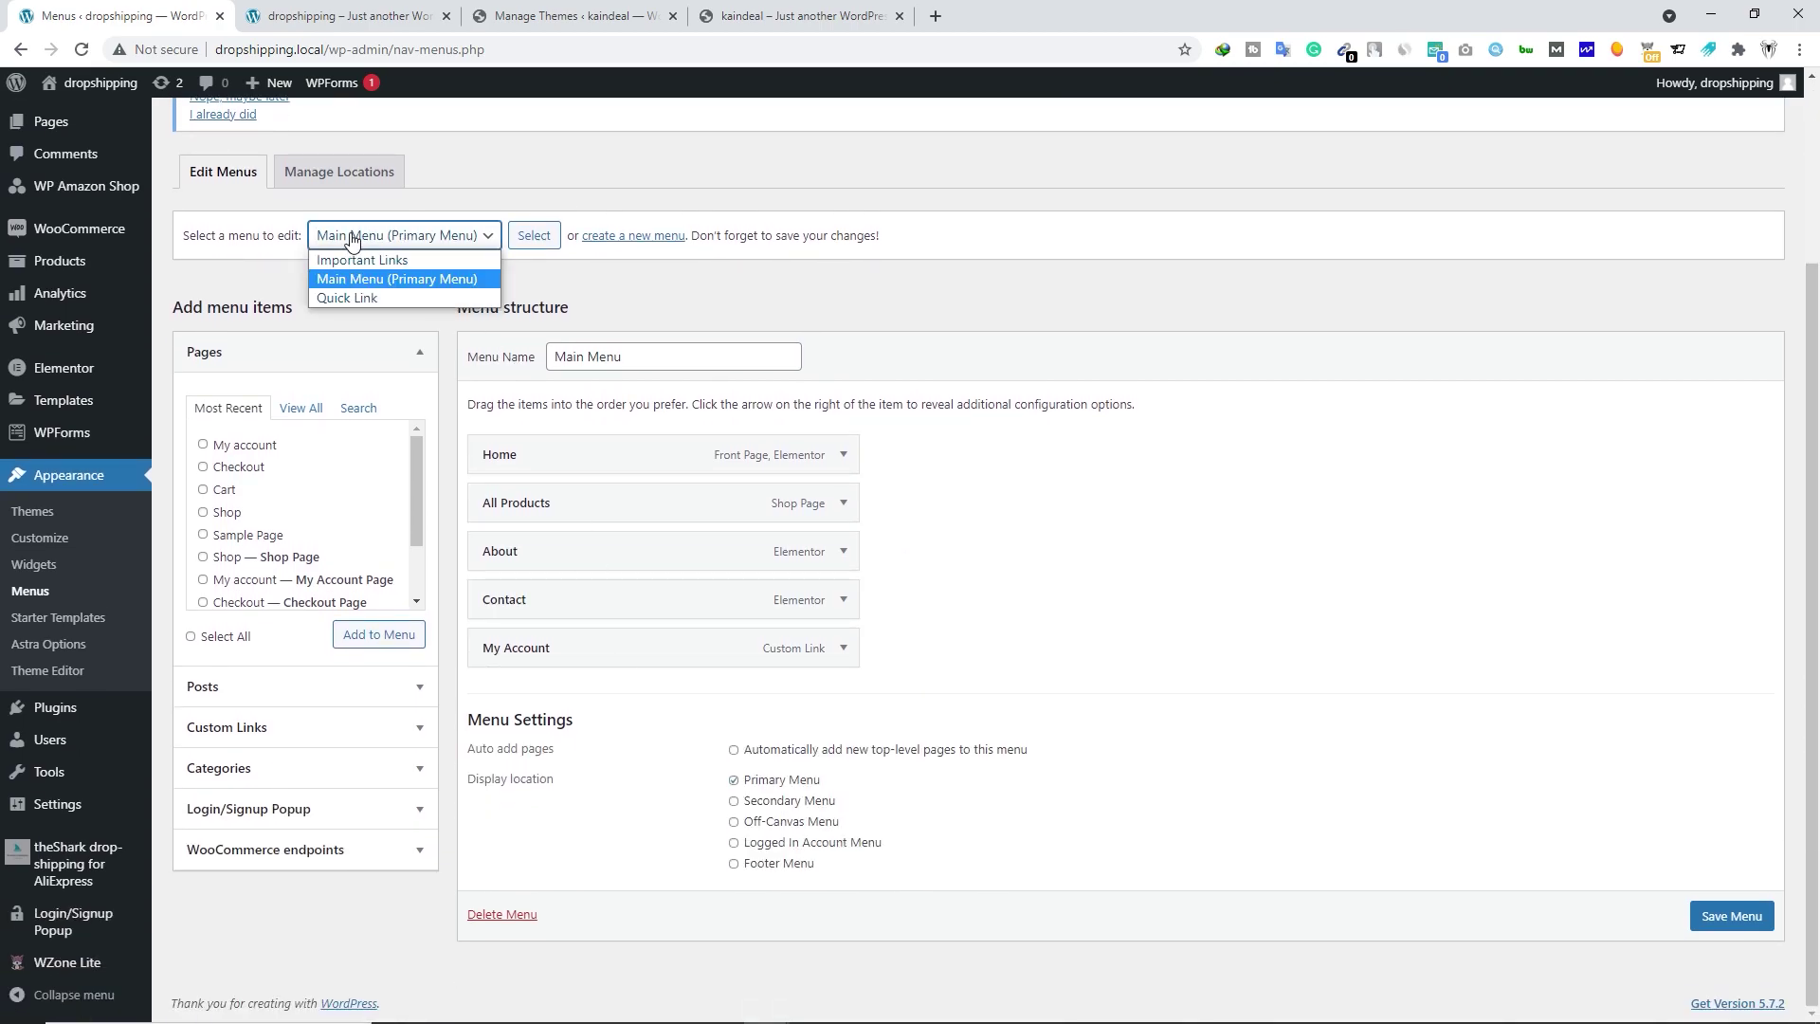
pyautogui.click(533, 235)
pyautogui.click(534, 235)
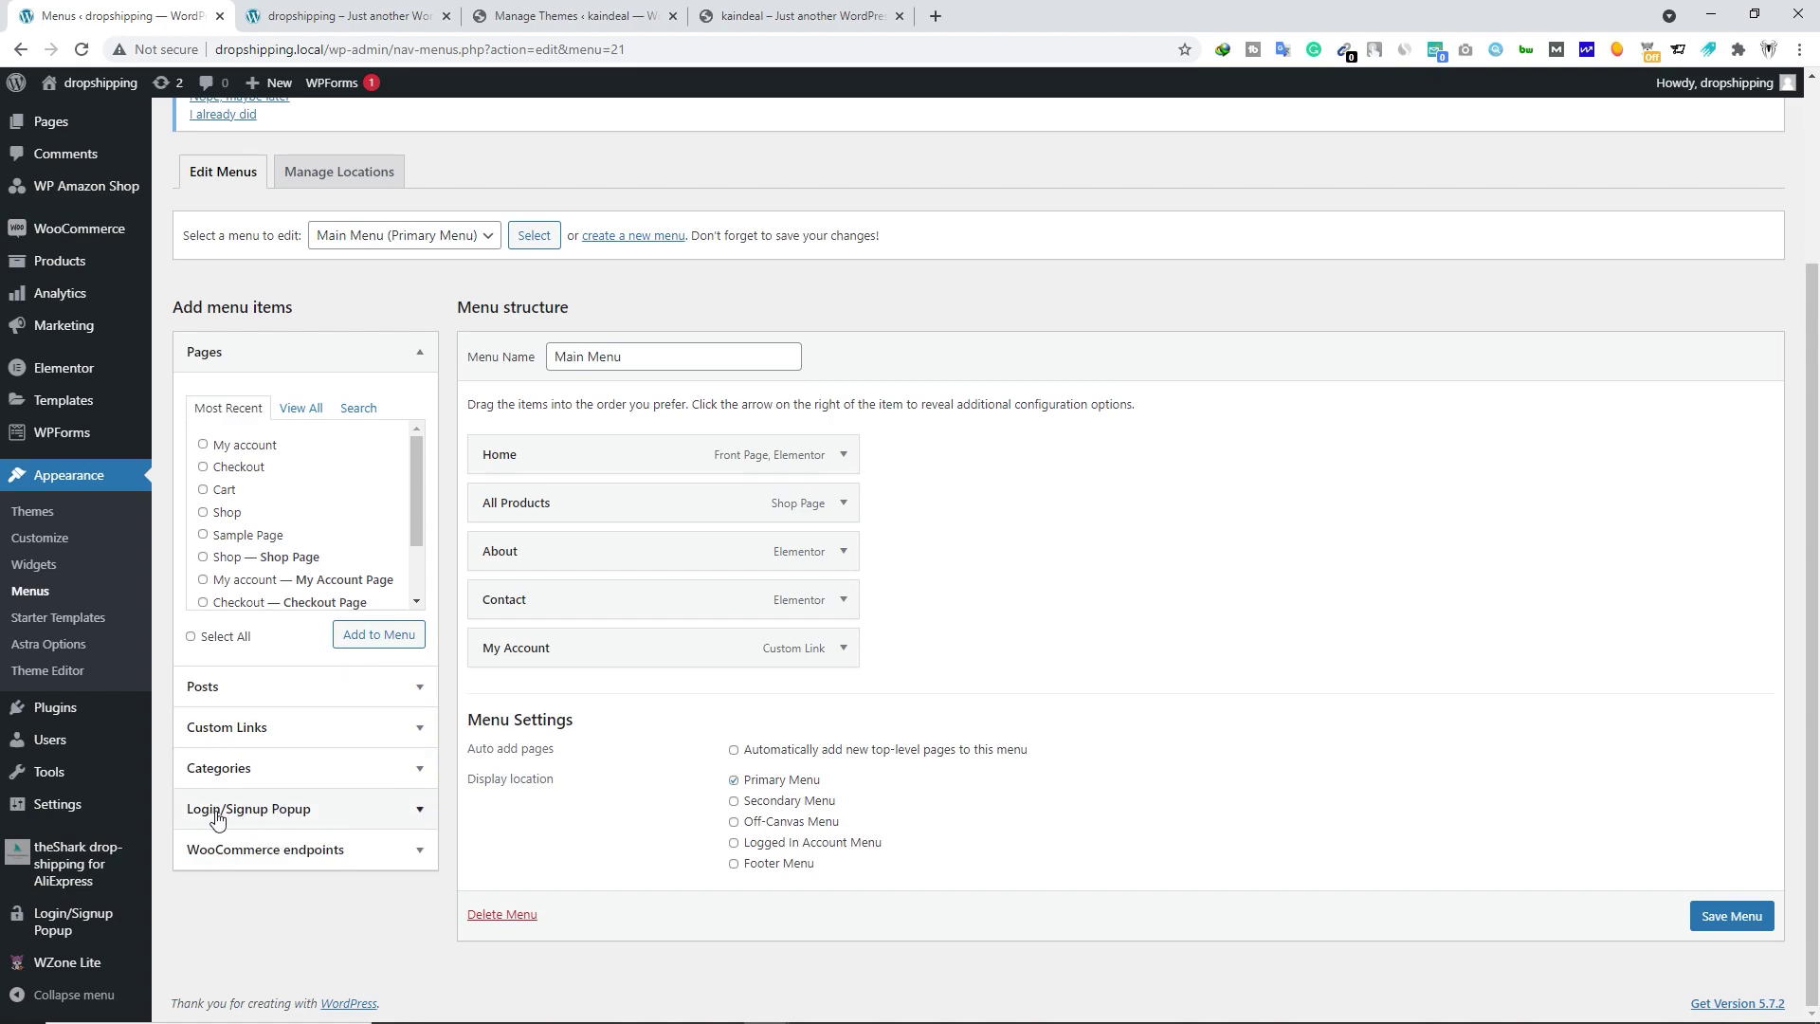
# Add the Login/Signup Popup items Login, Logout, Hello firstname and My Account to Main Menu and save the menu.
pyautogui.click(358, 815)
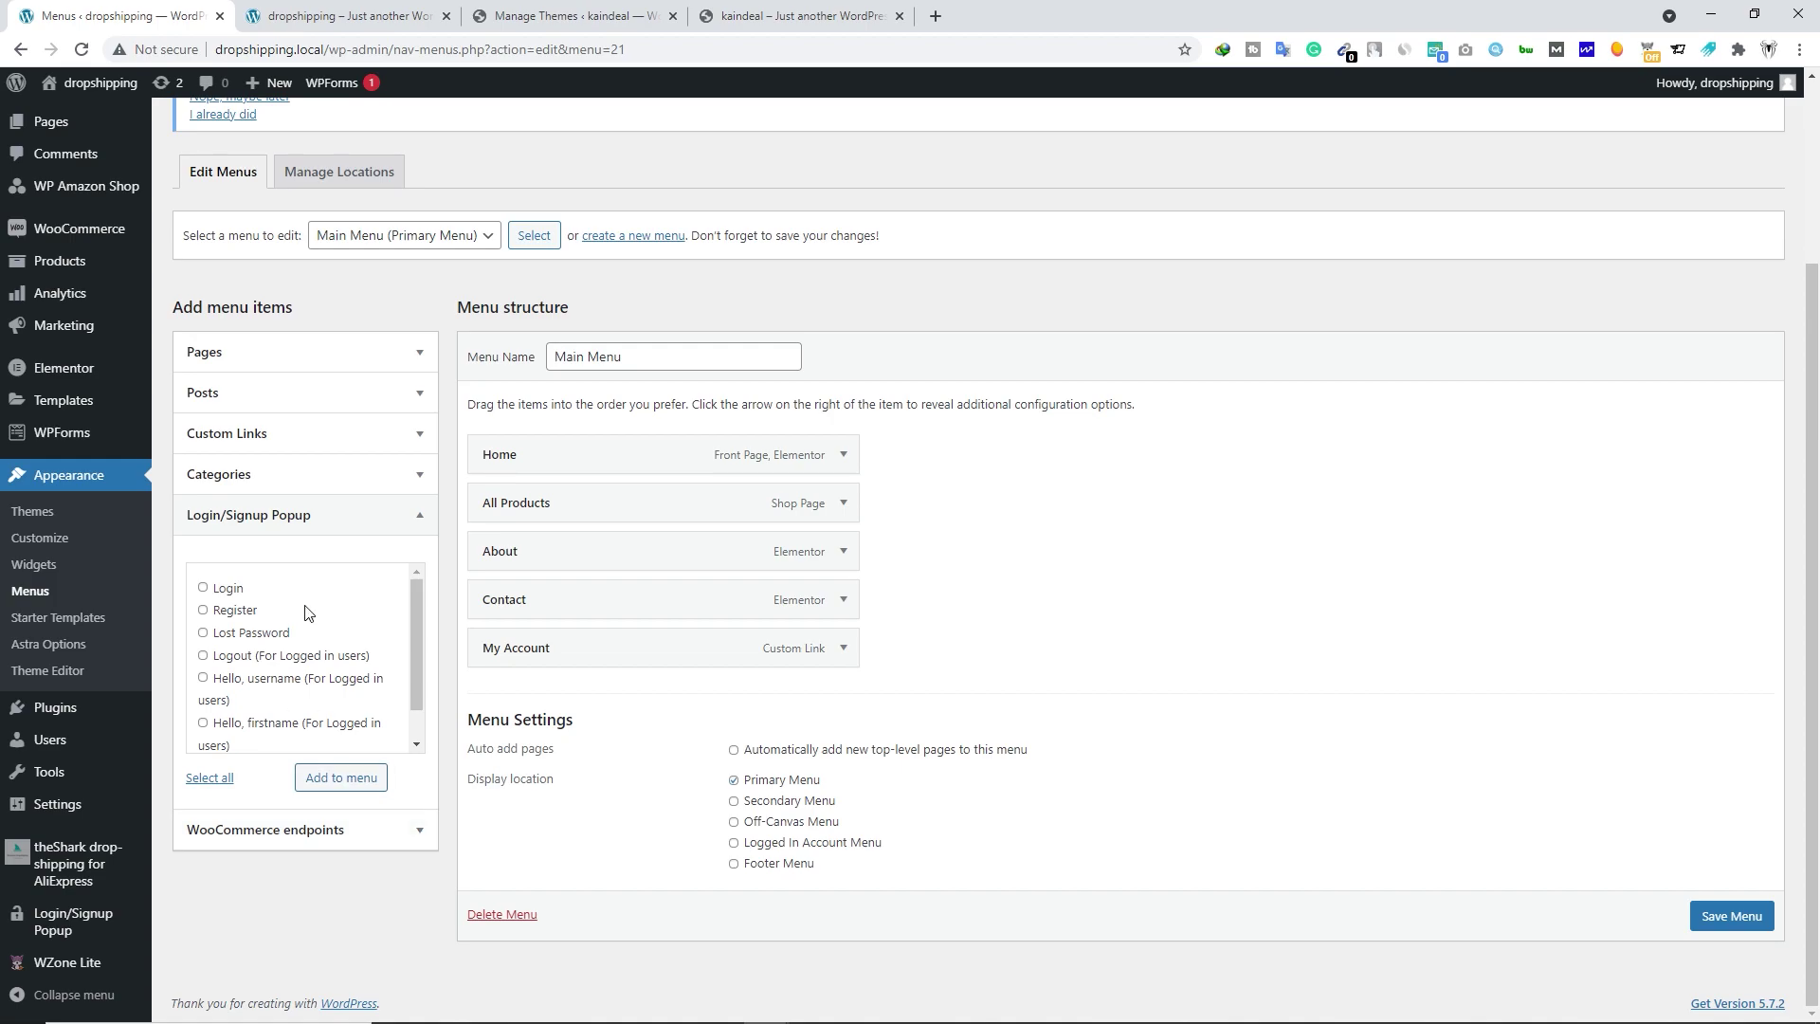
pyautogui.click(203, 589)
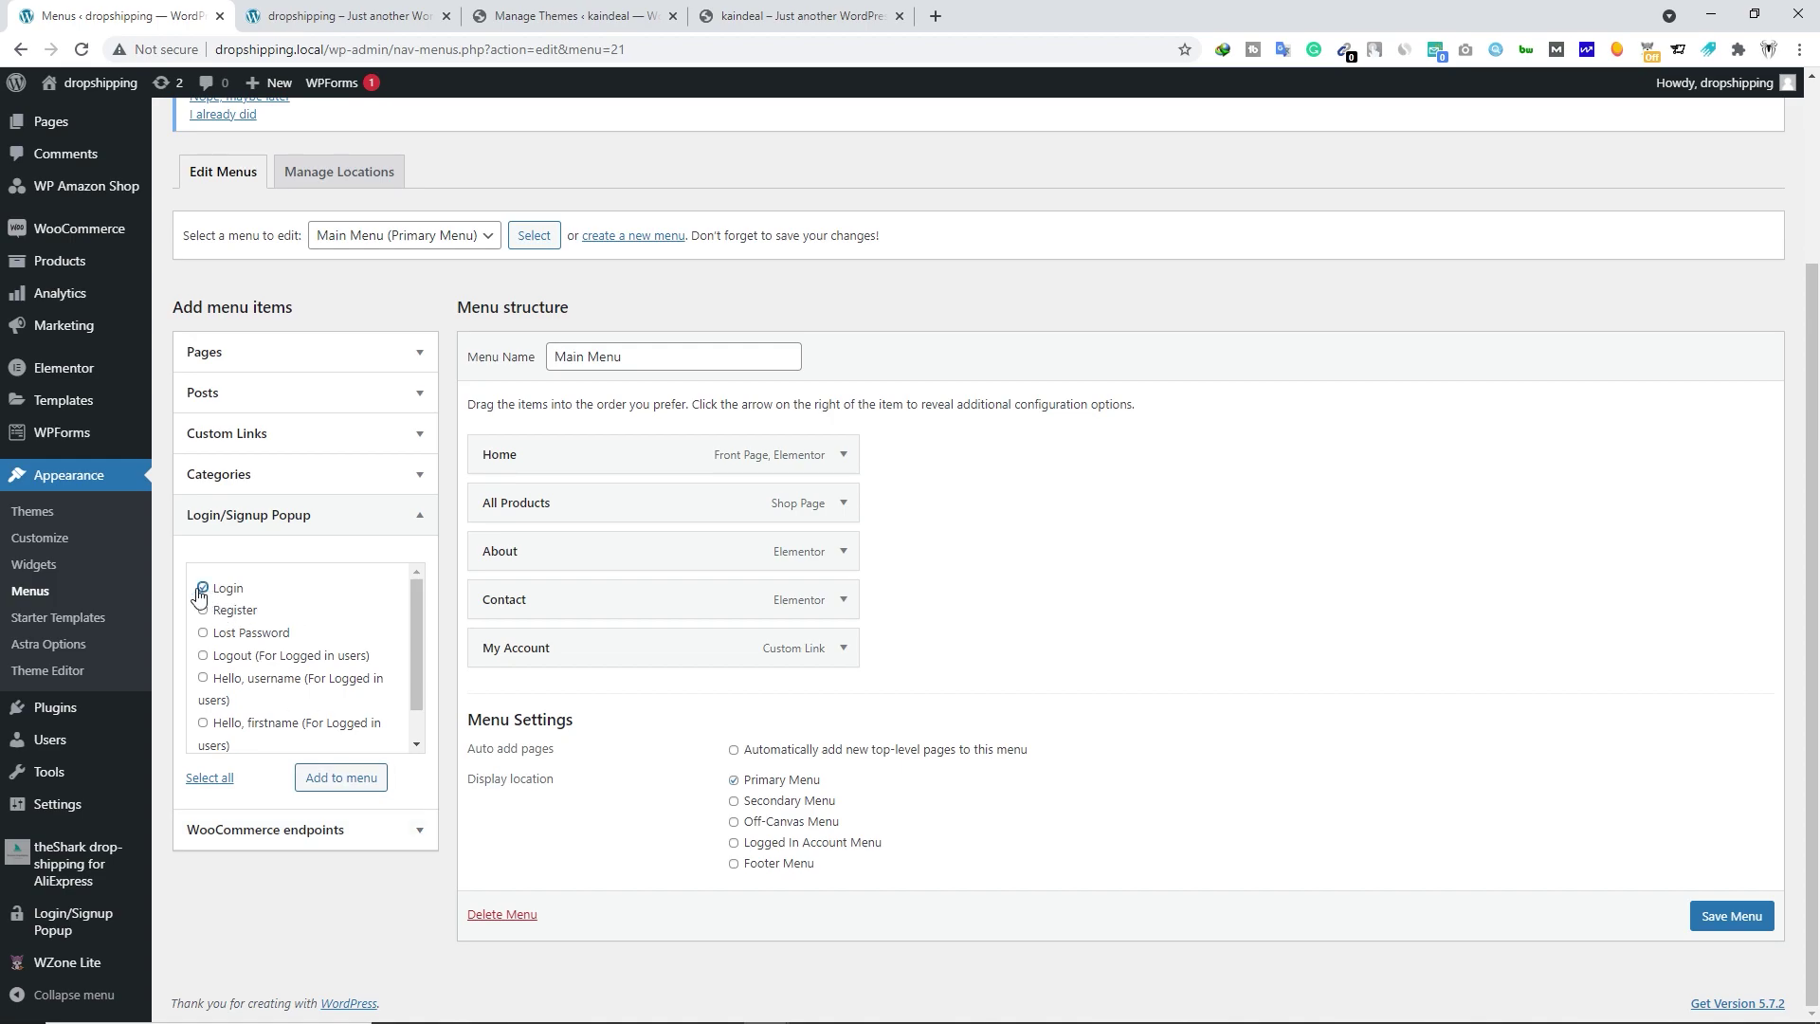
pyautogui.click(203, 657)
pyautogui.click(204, 724)
pyautogui.scroll(-1, 322, 675)
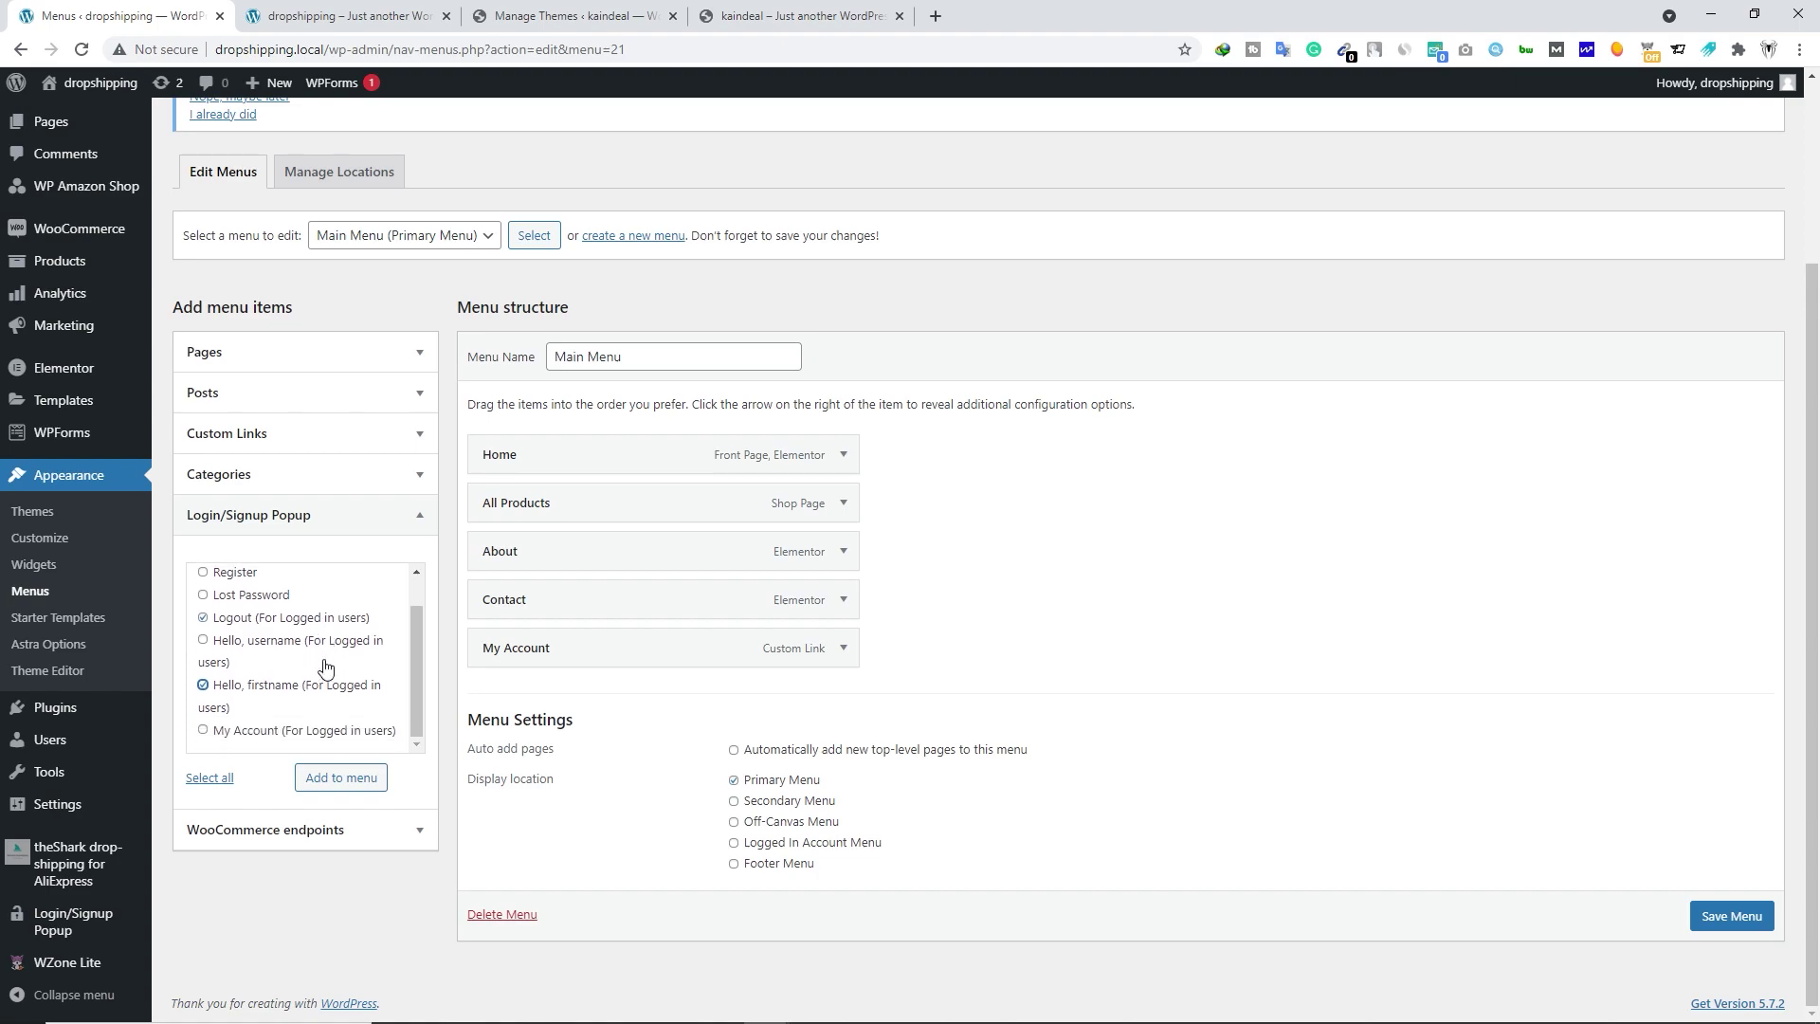
pyautogui.click(203, 731)
pyautogui.click(355, 785)
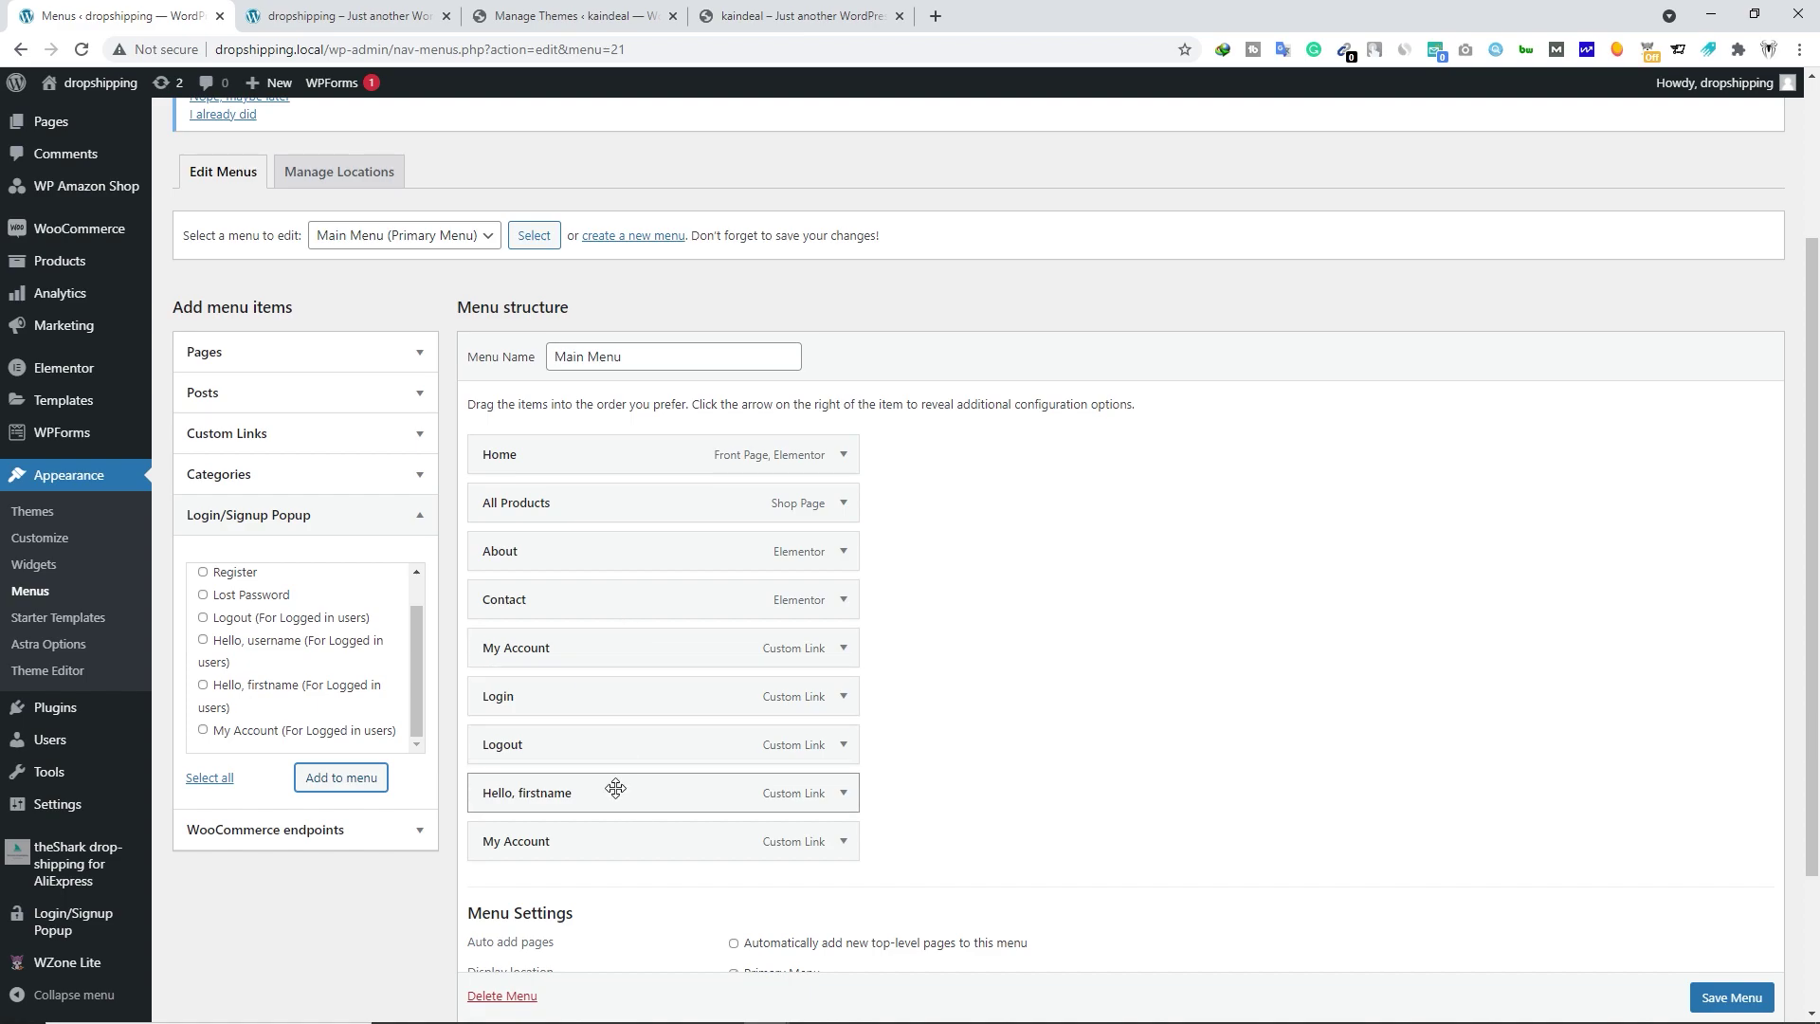
pyautogui.click(1731, 995)
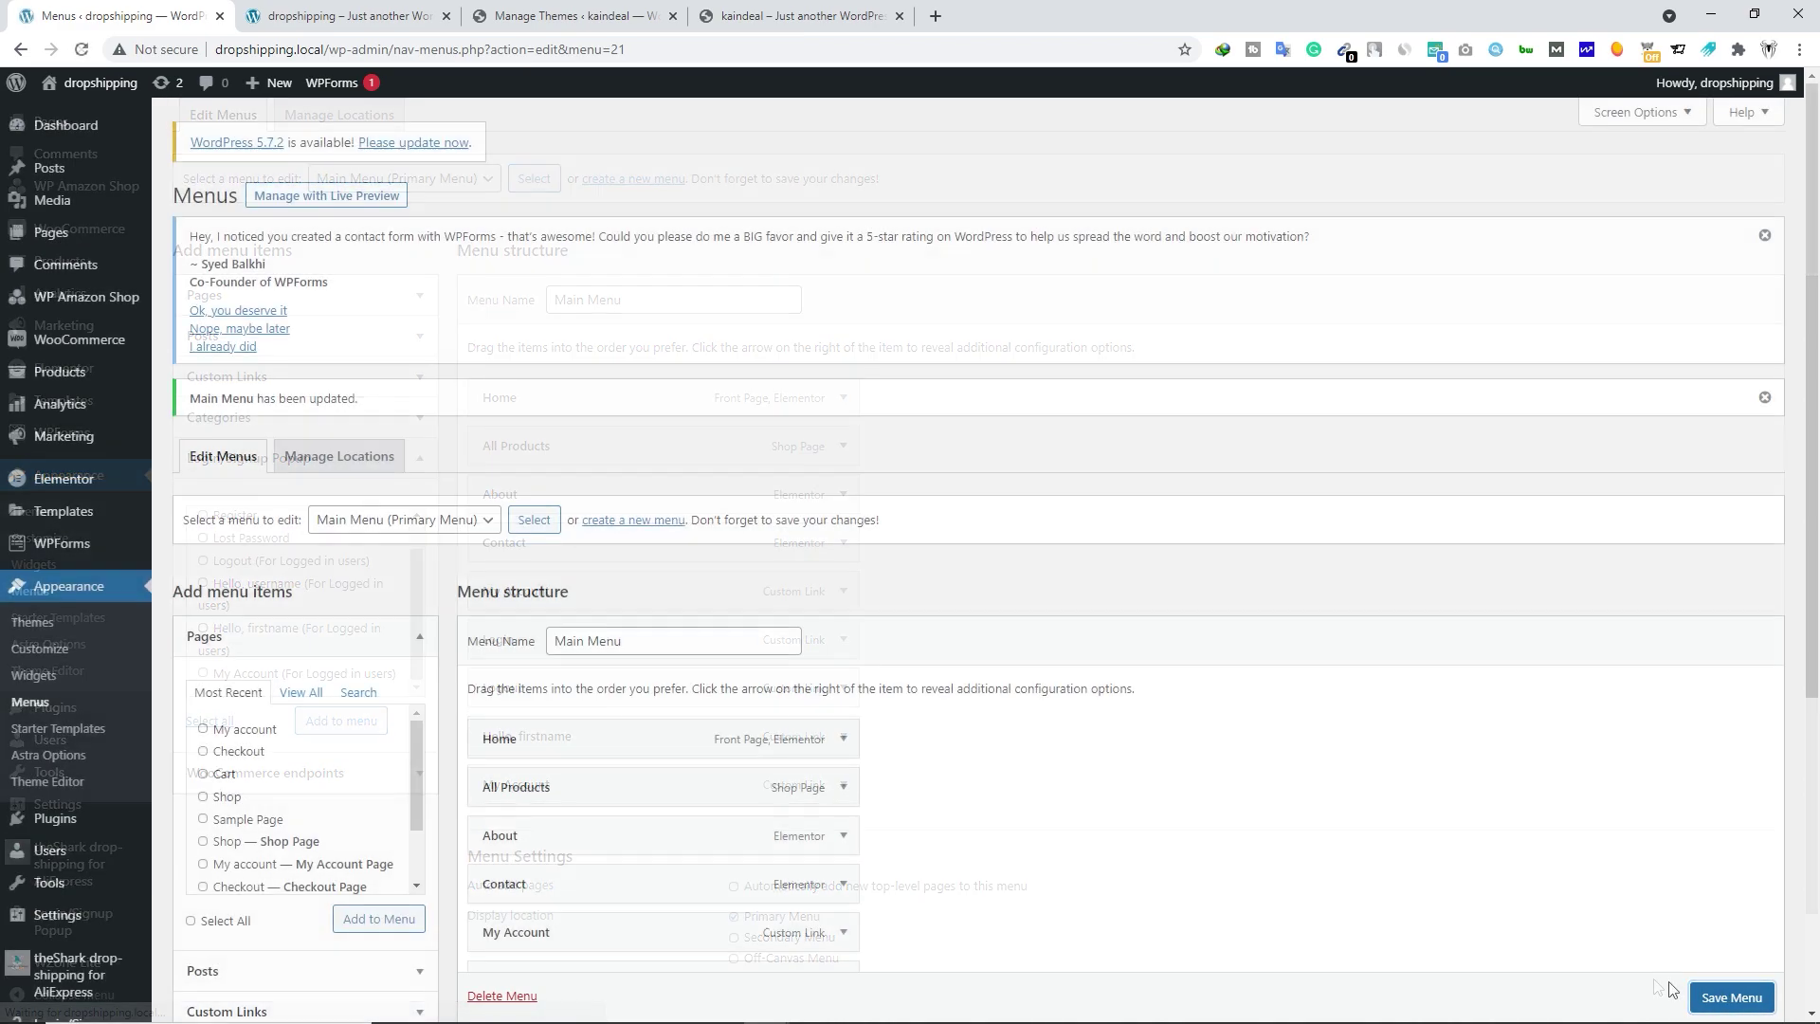
# Reload the storefront home page and open the login popup from the site navigation as a logged-out visitor.
pyautogui.click(365, 16)
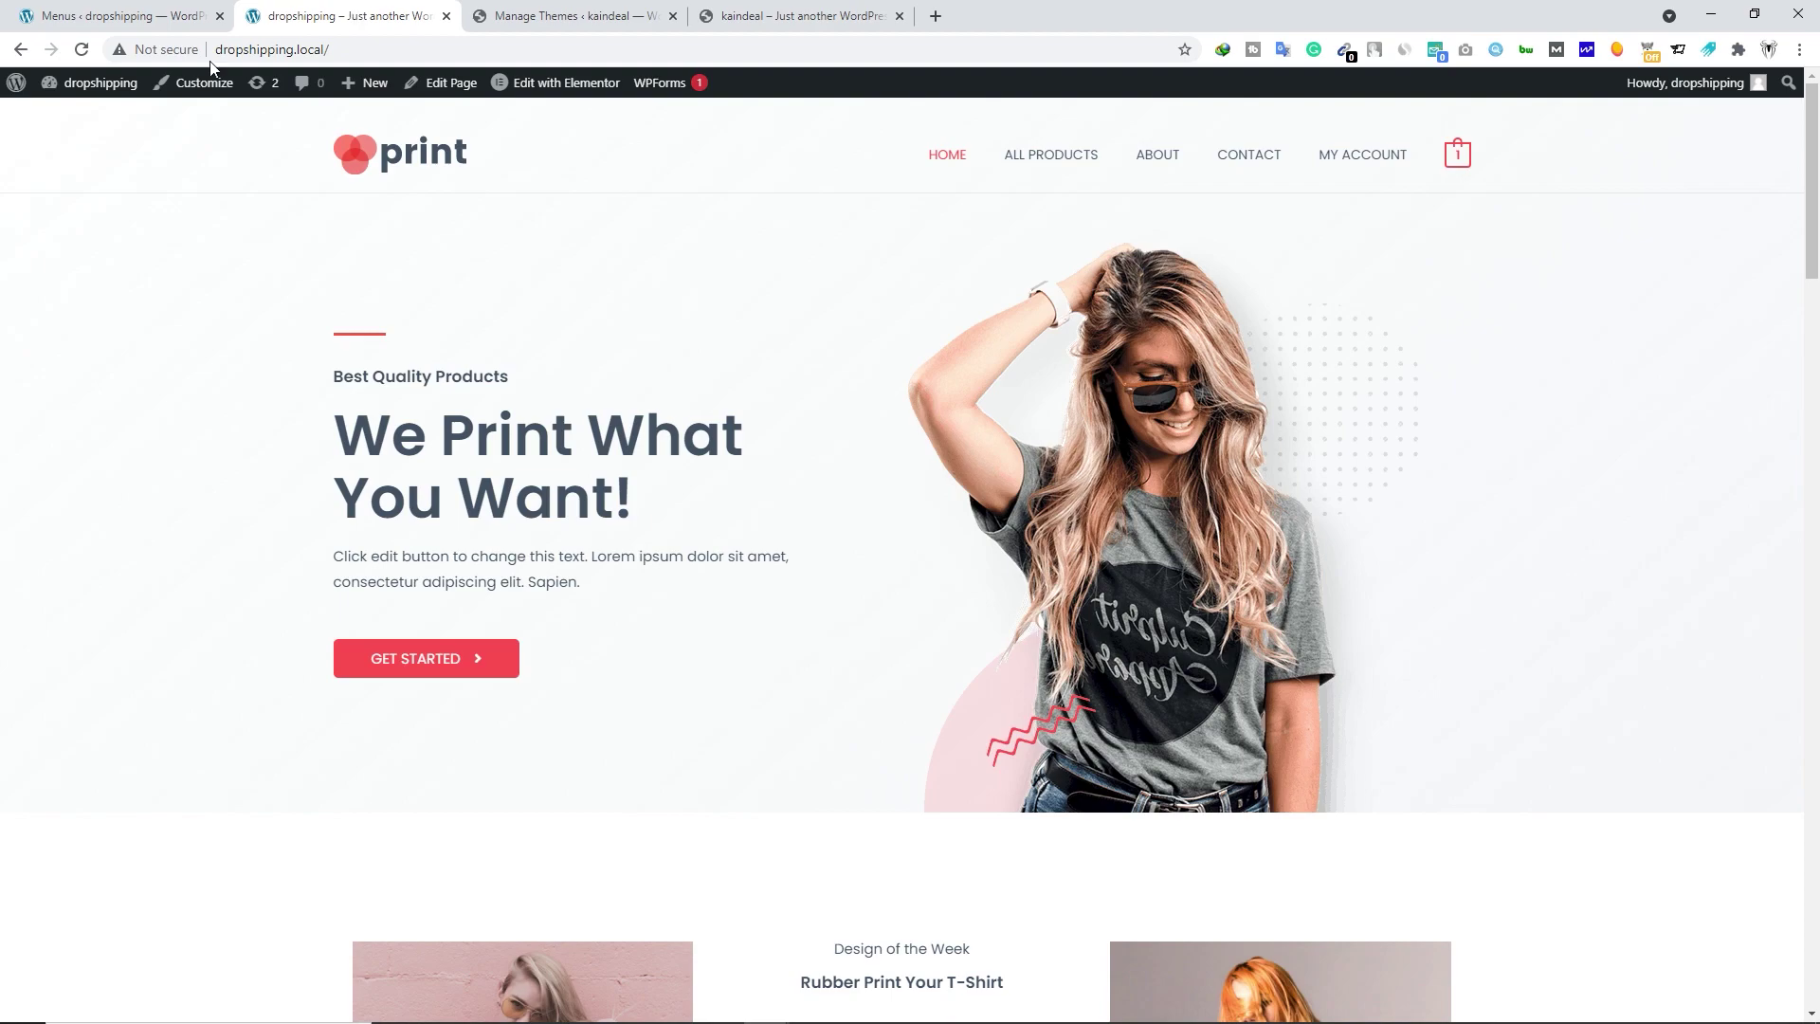
pyautogui.click(82, 49)
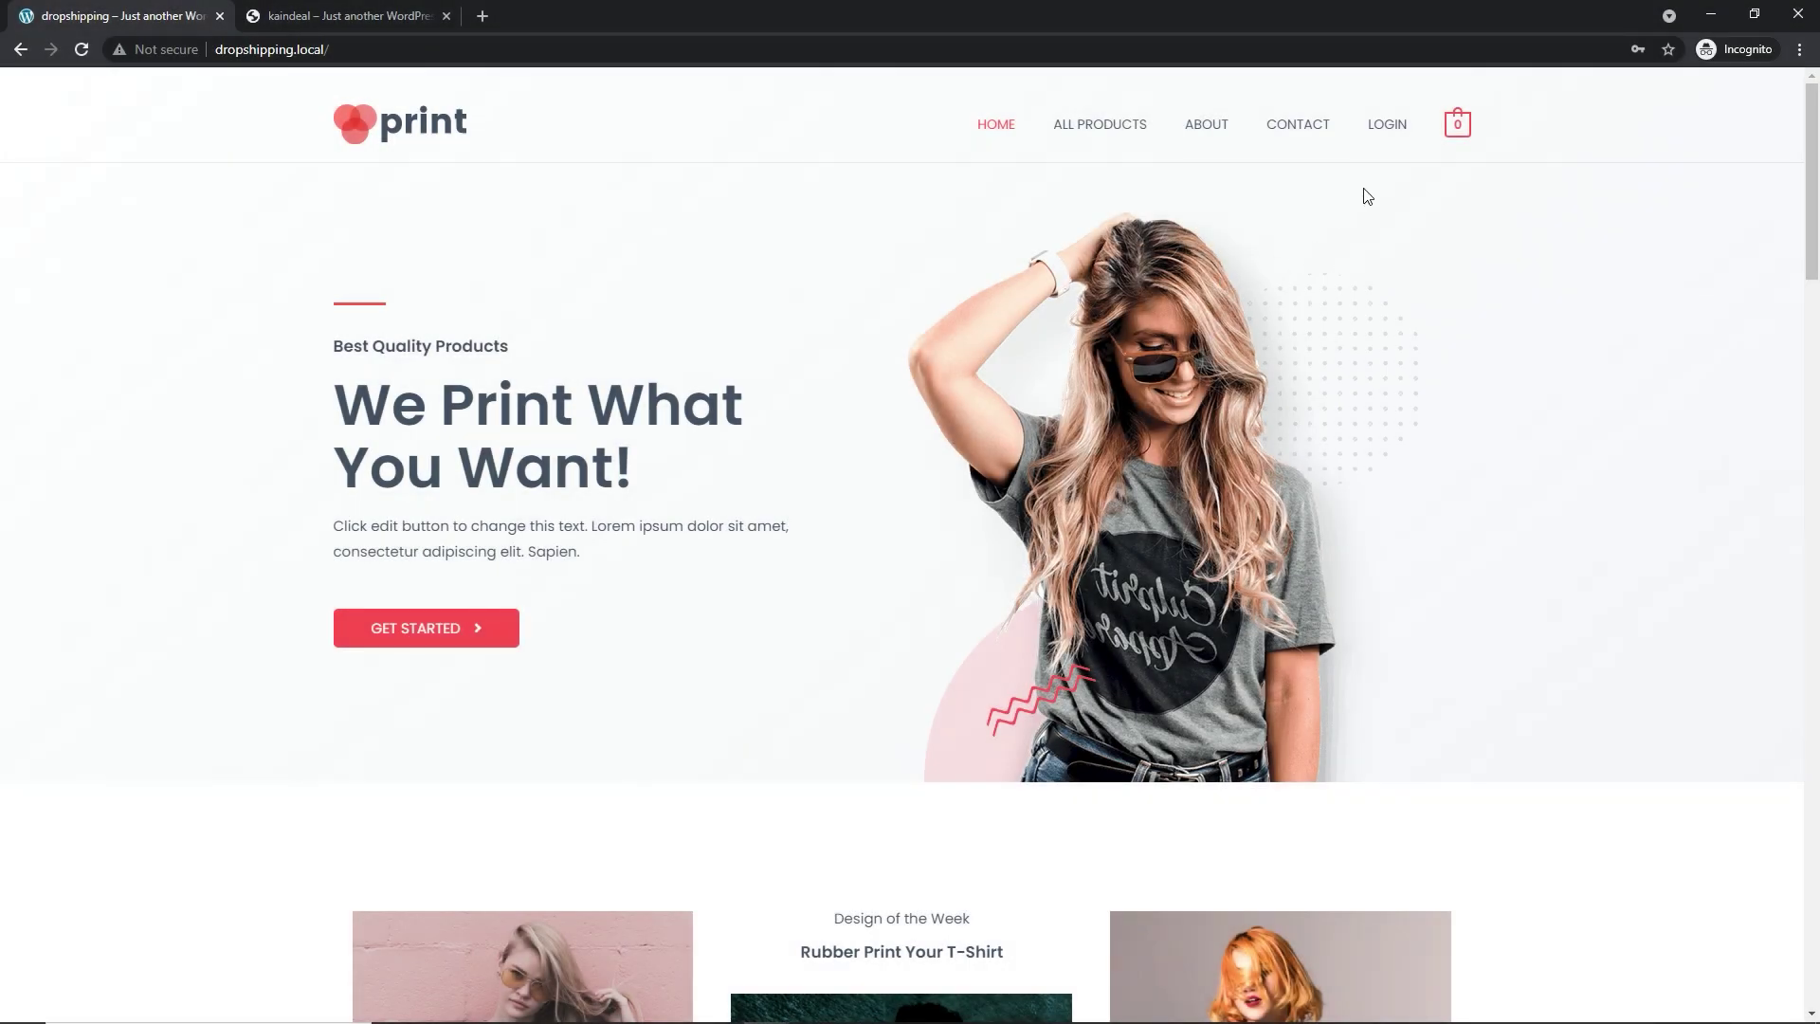
pyautogui.click(1389, 133)
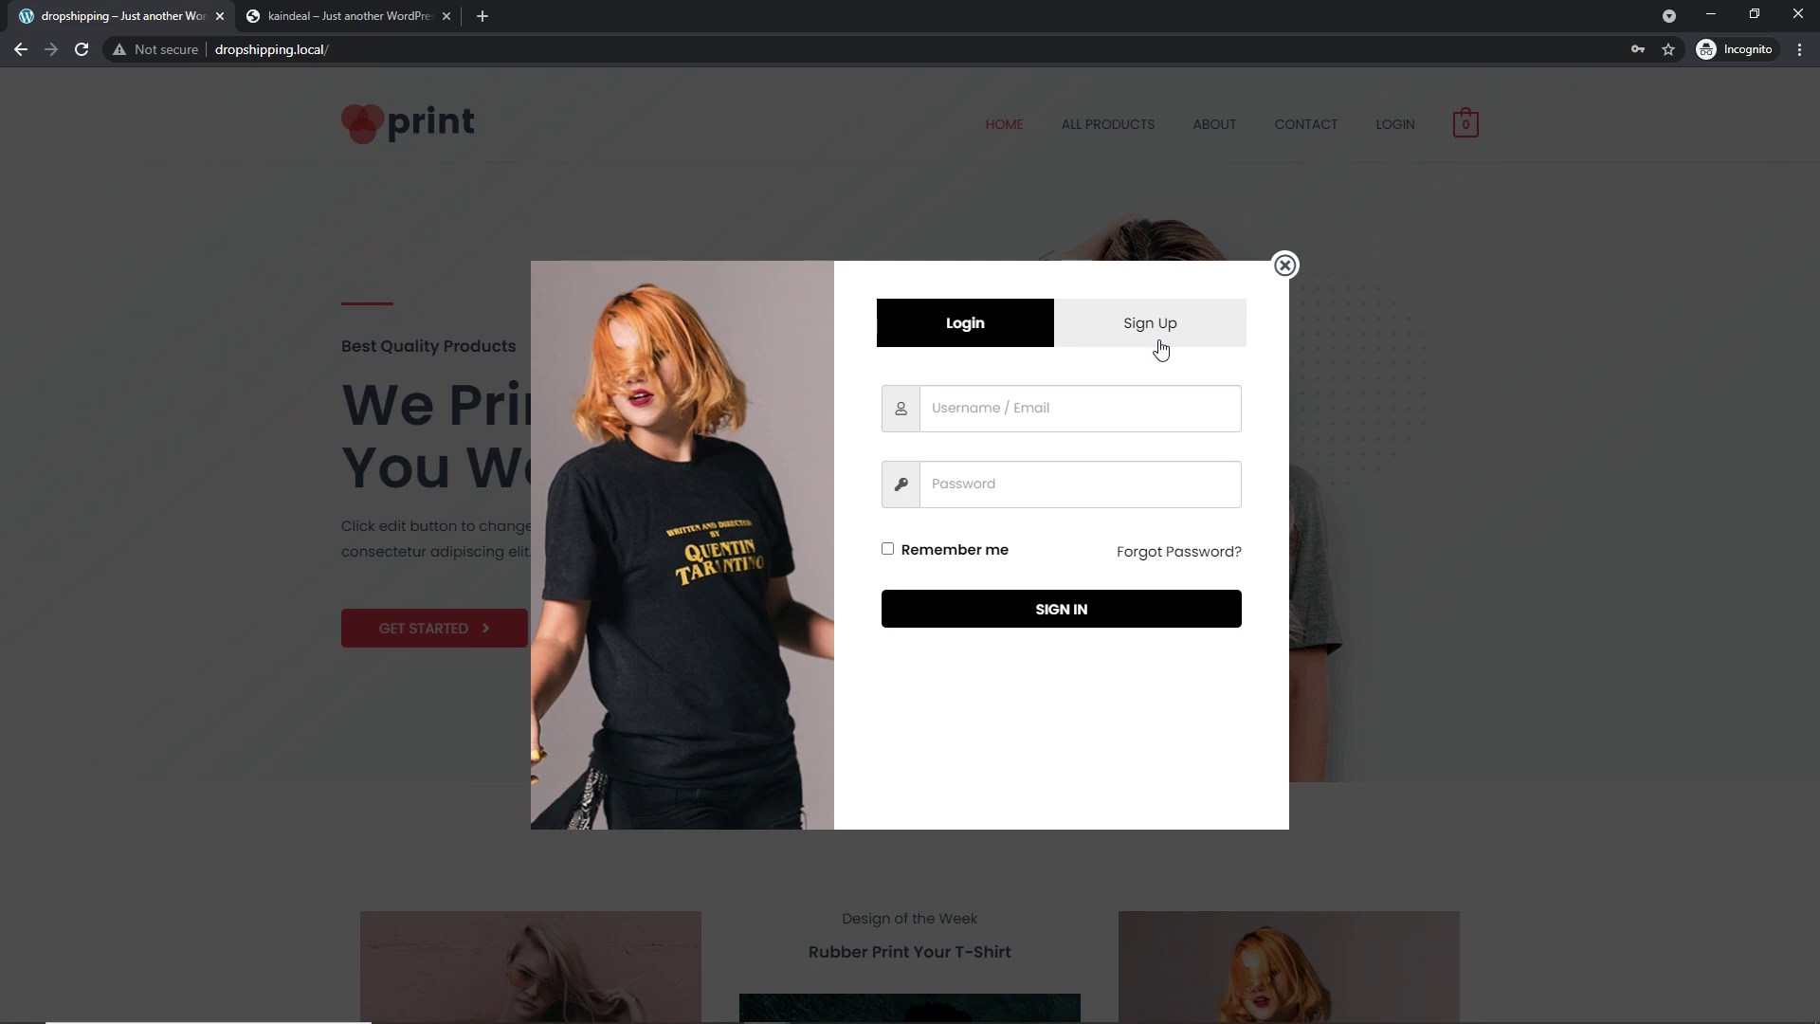
# Register a test account in the signup popup with an email, first and last name and password, accepting the terms.
pyautogui.click(1171, 333)
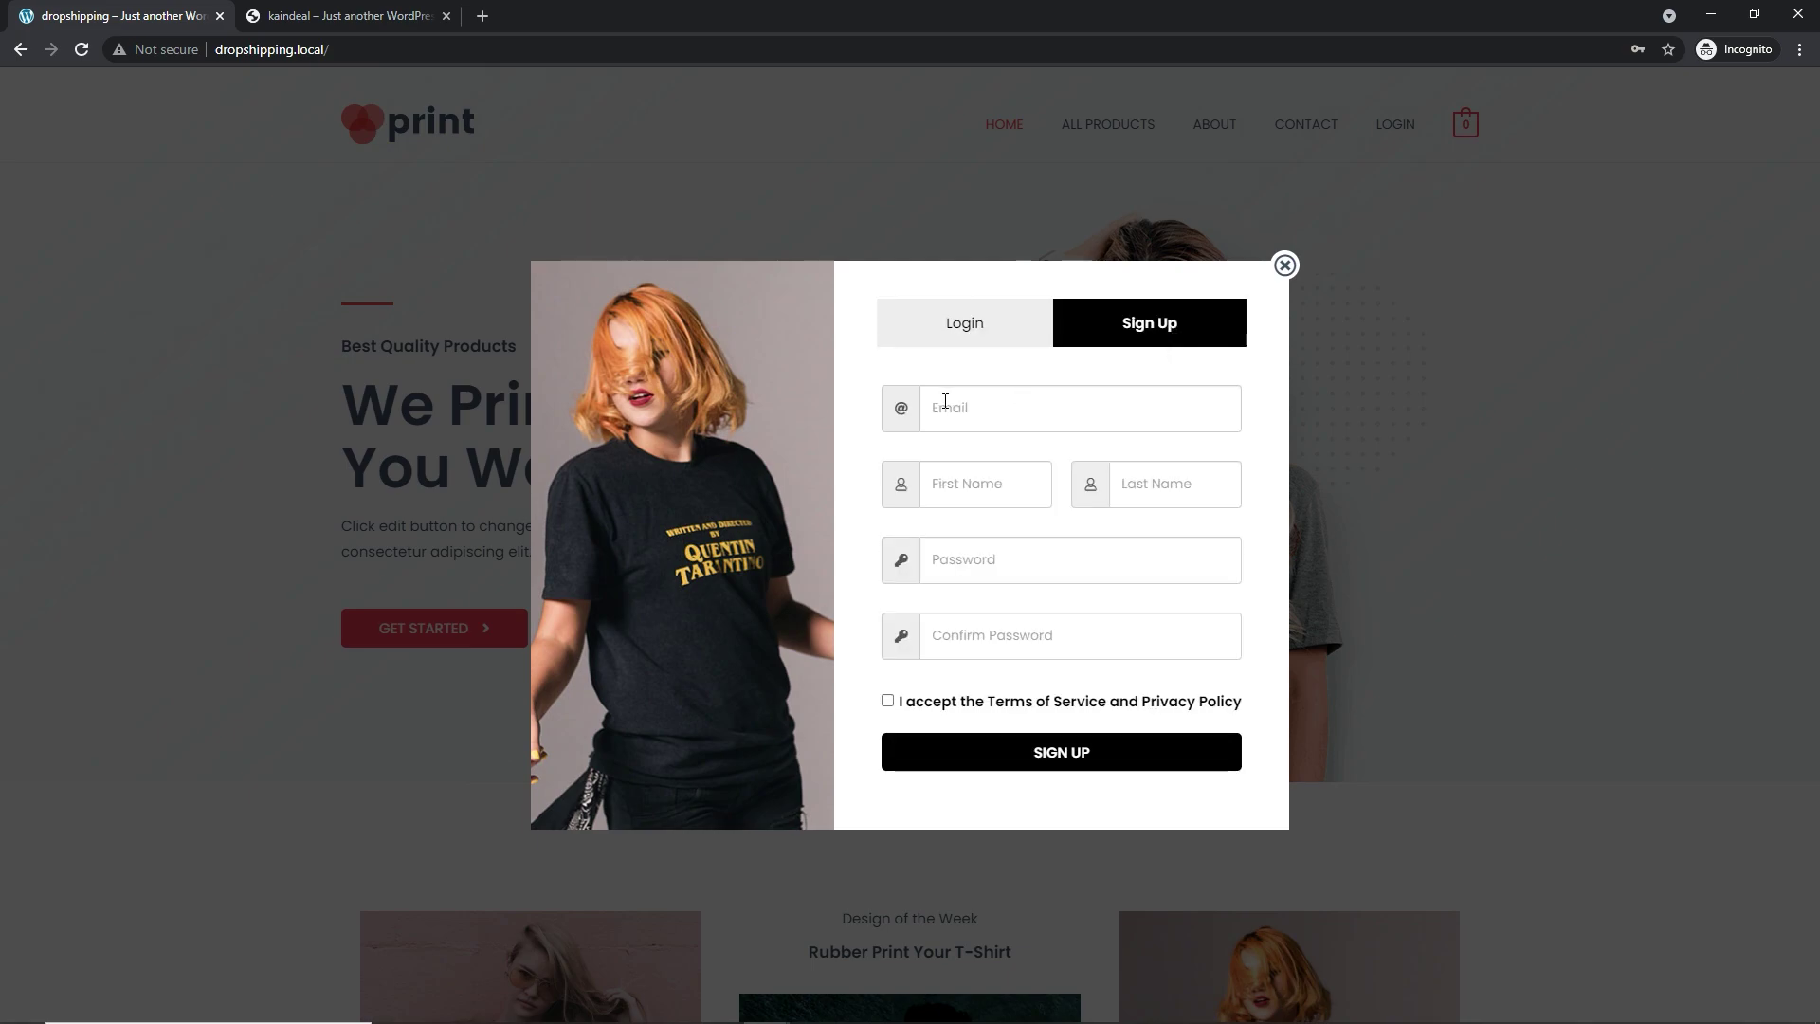
pyautogui.click(980, 409)
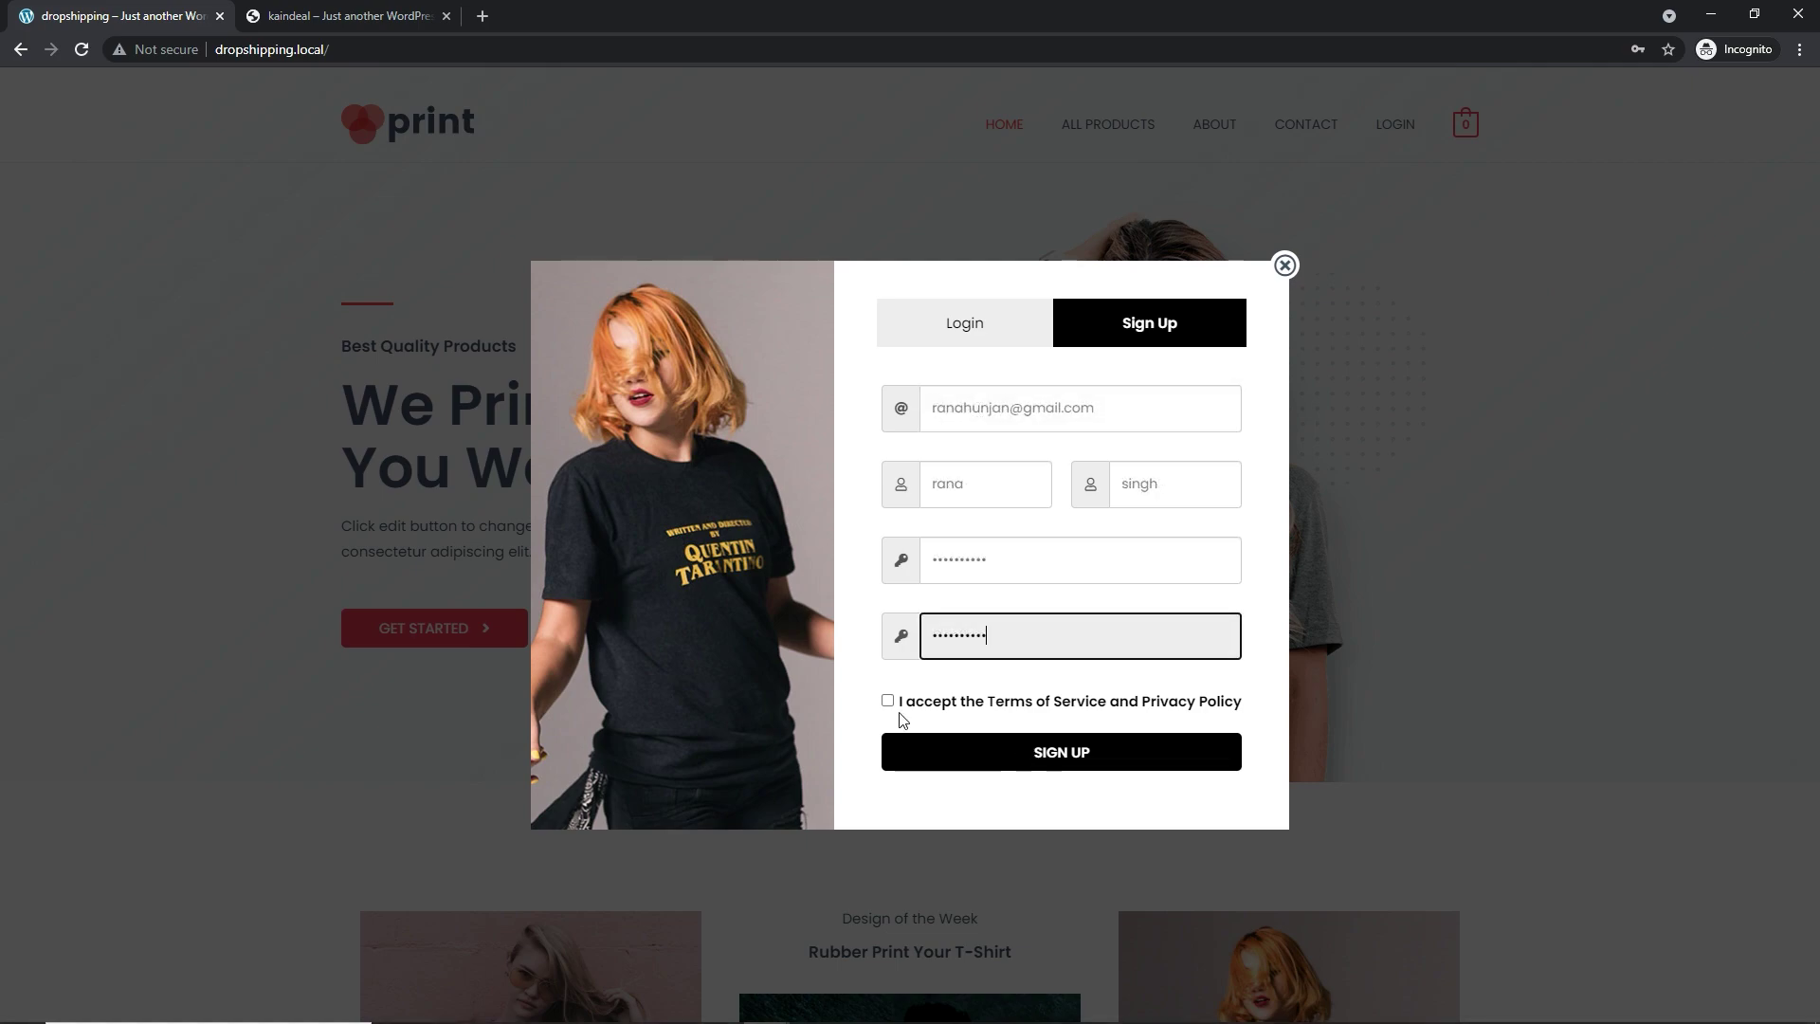
pyautogui.click(888, 702)
pyautogui.click(1030, 749)
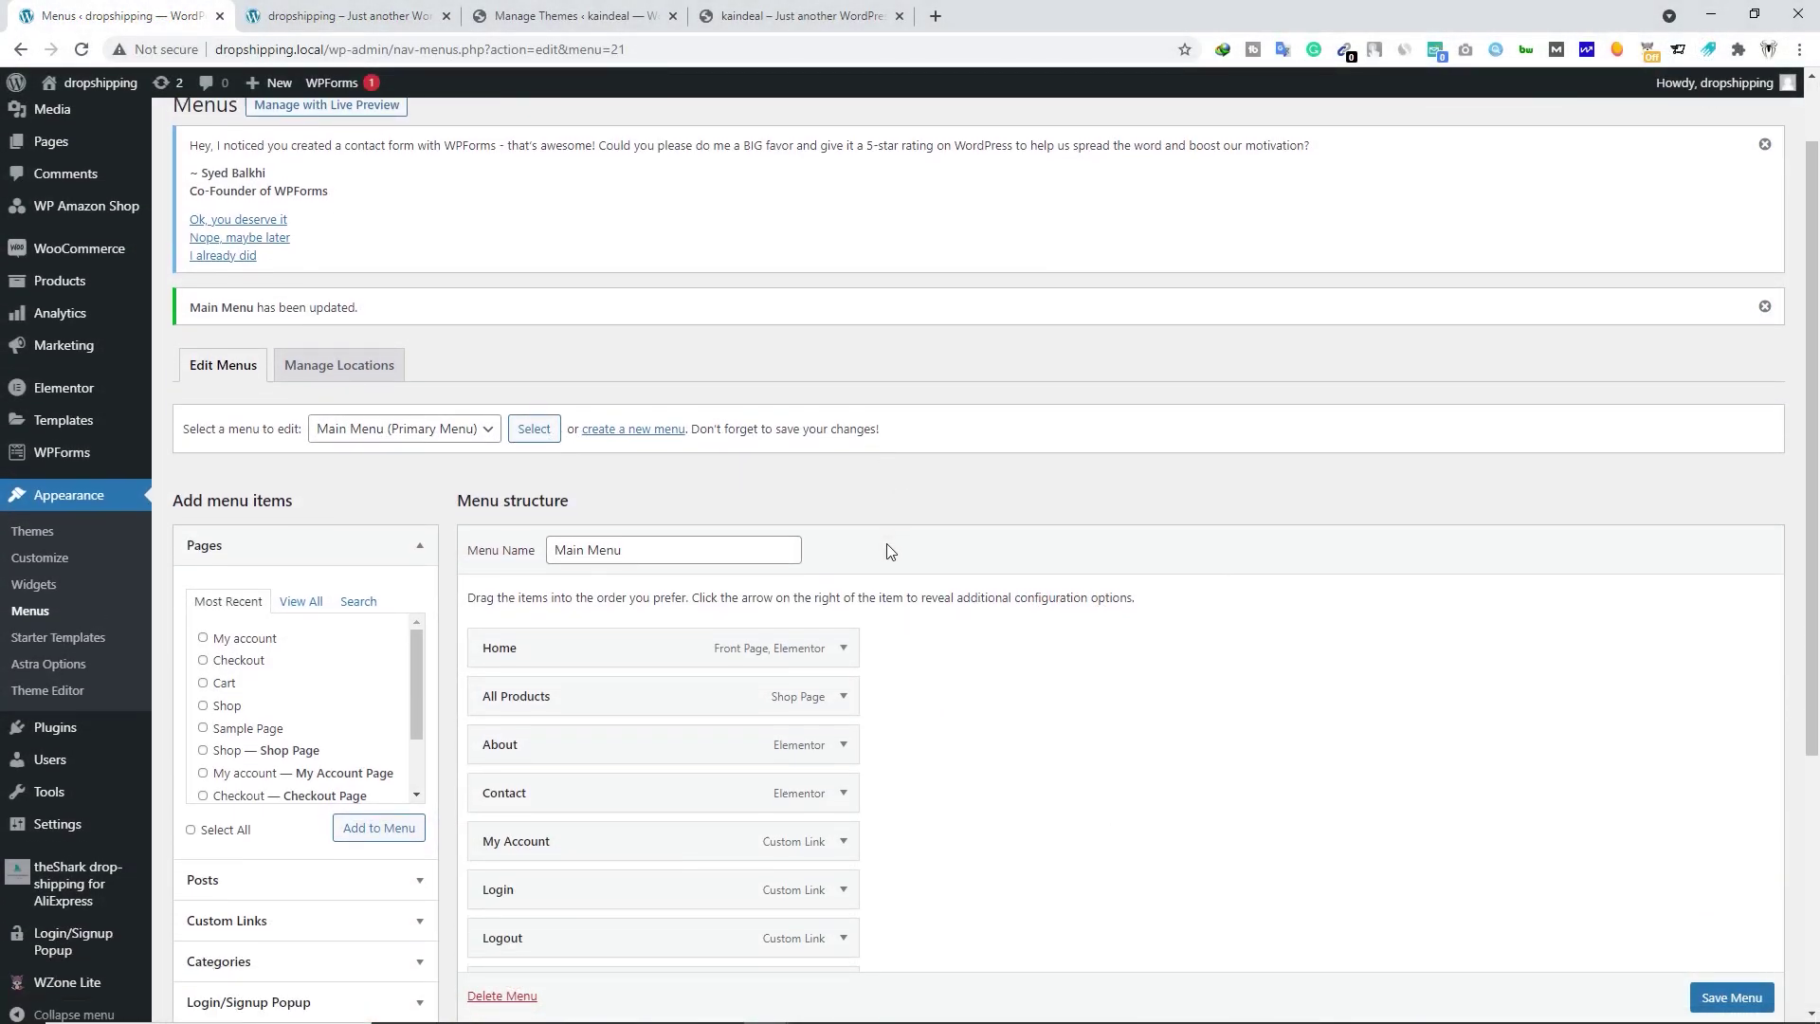
# Remove the original My Account custom link, placed directly after Contact, from Main Menu.
pyautogui.scroll(-4, 887, 545)
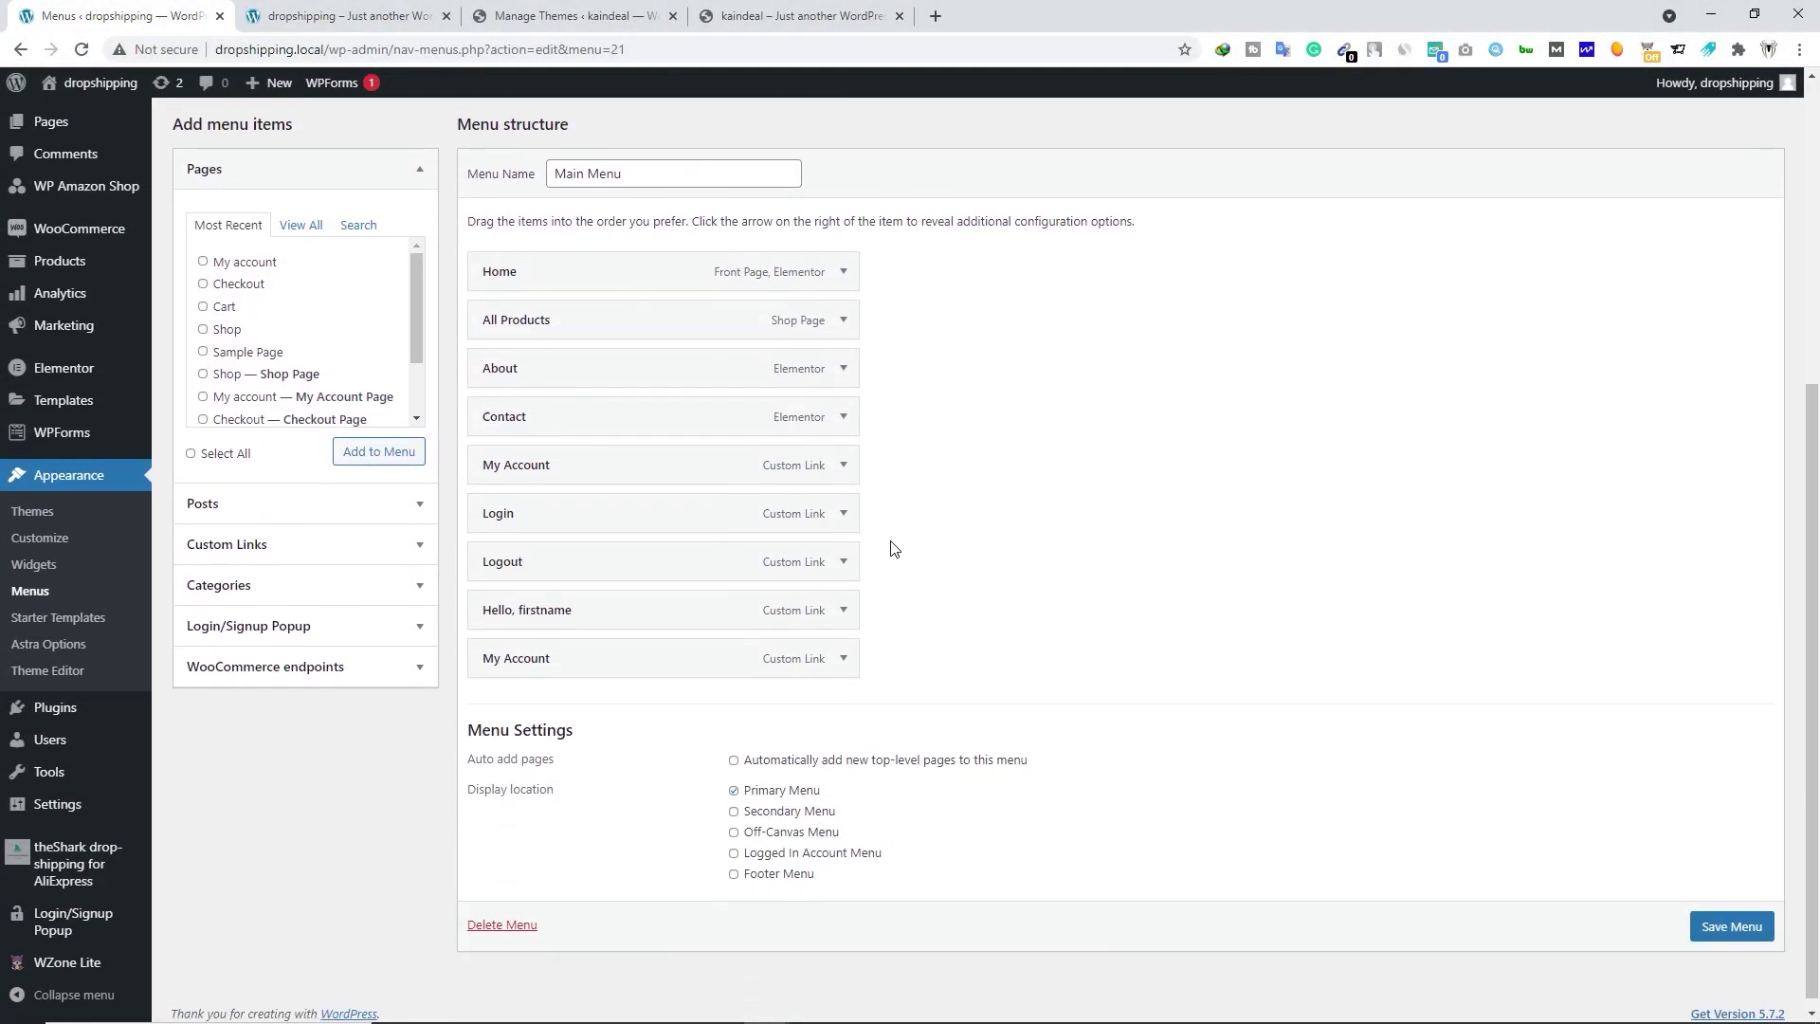
pyautogui.click(843, 458)
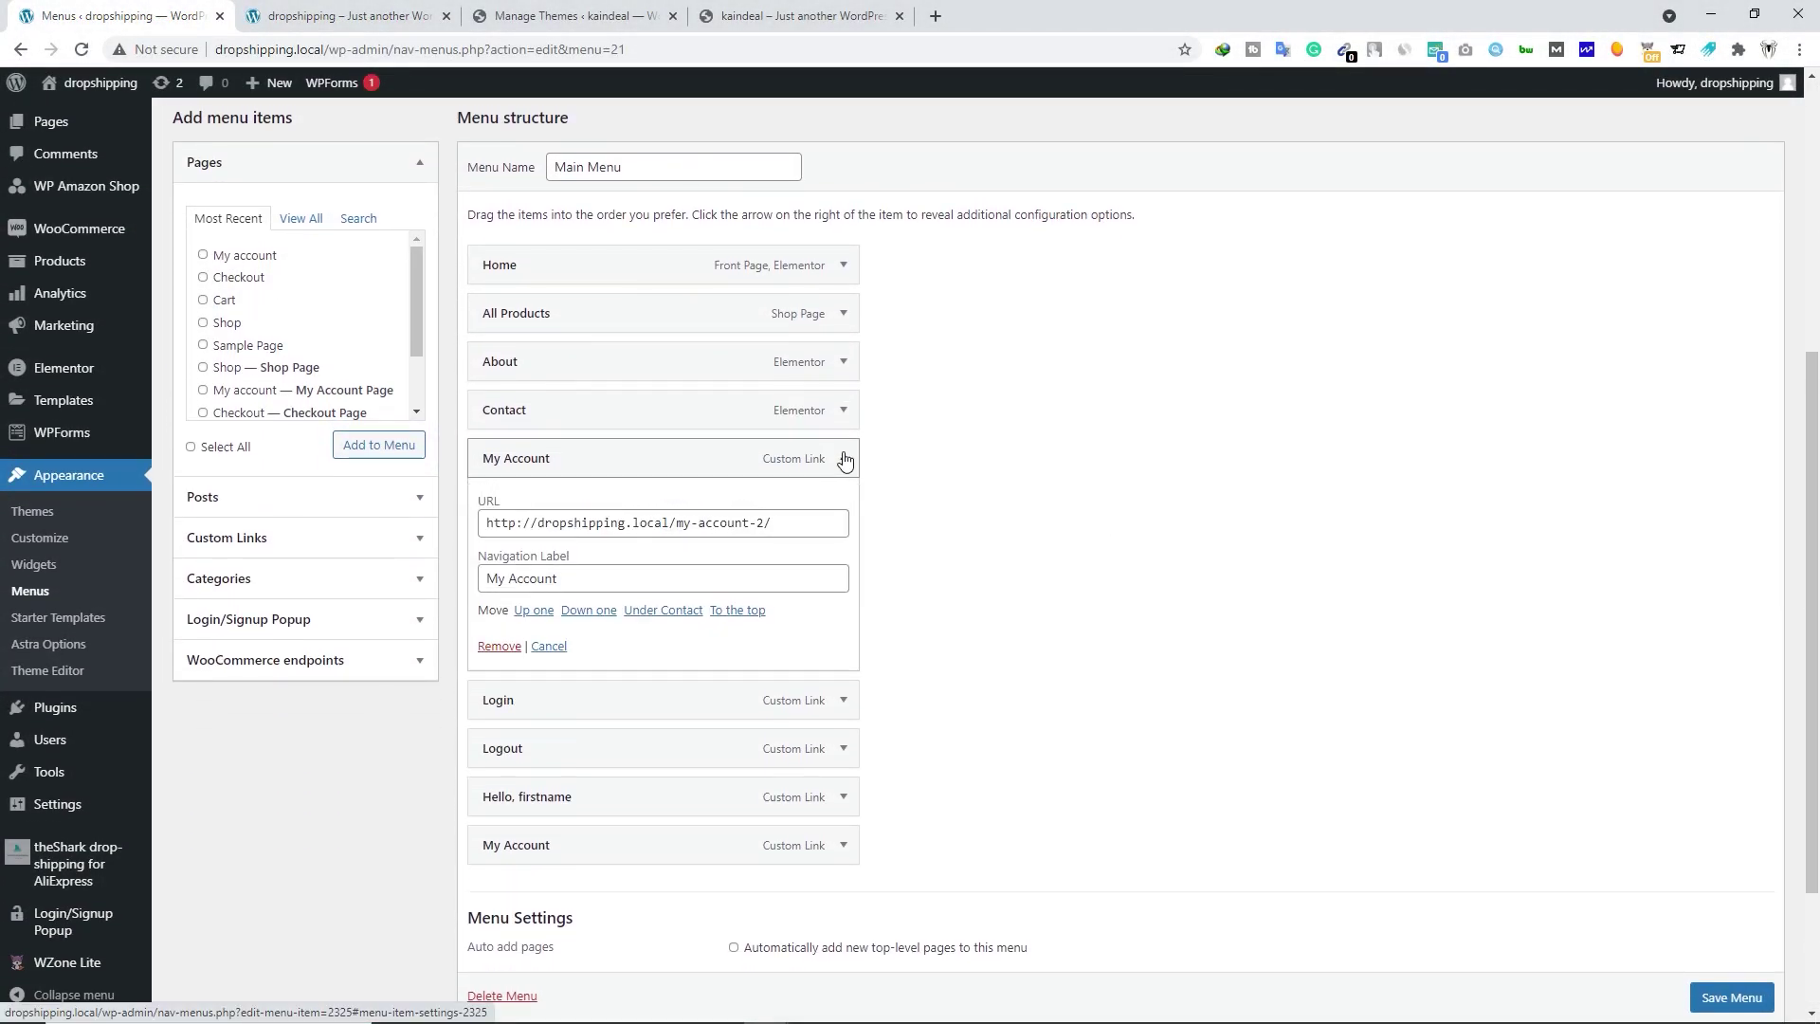
pyautogui.click(498, 645)
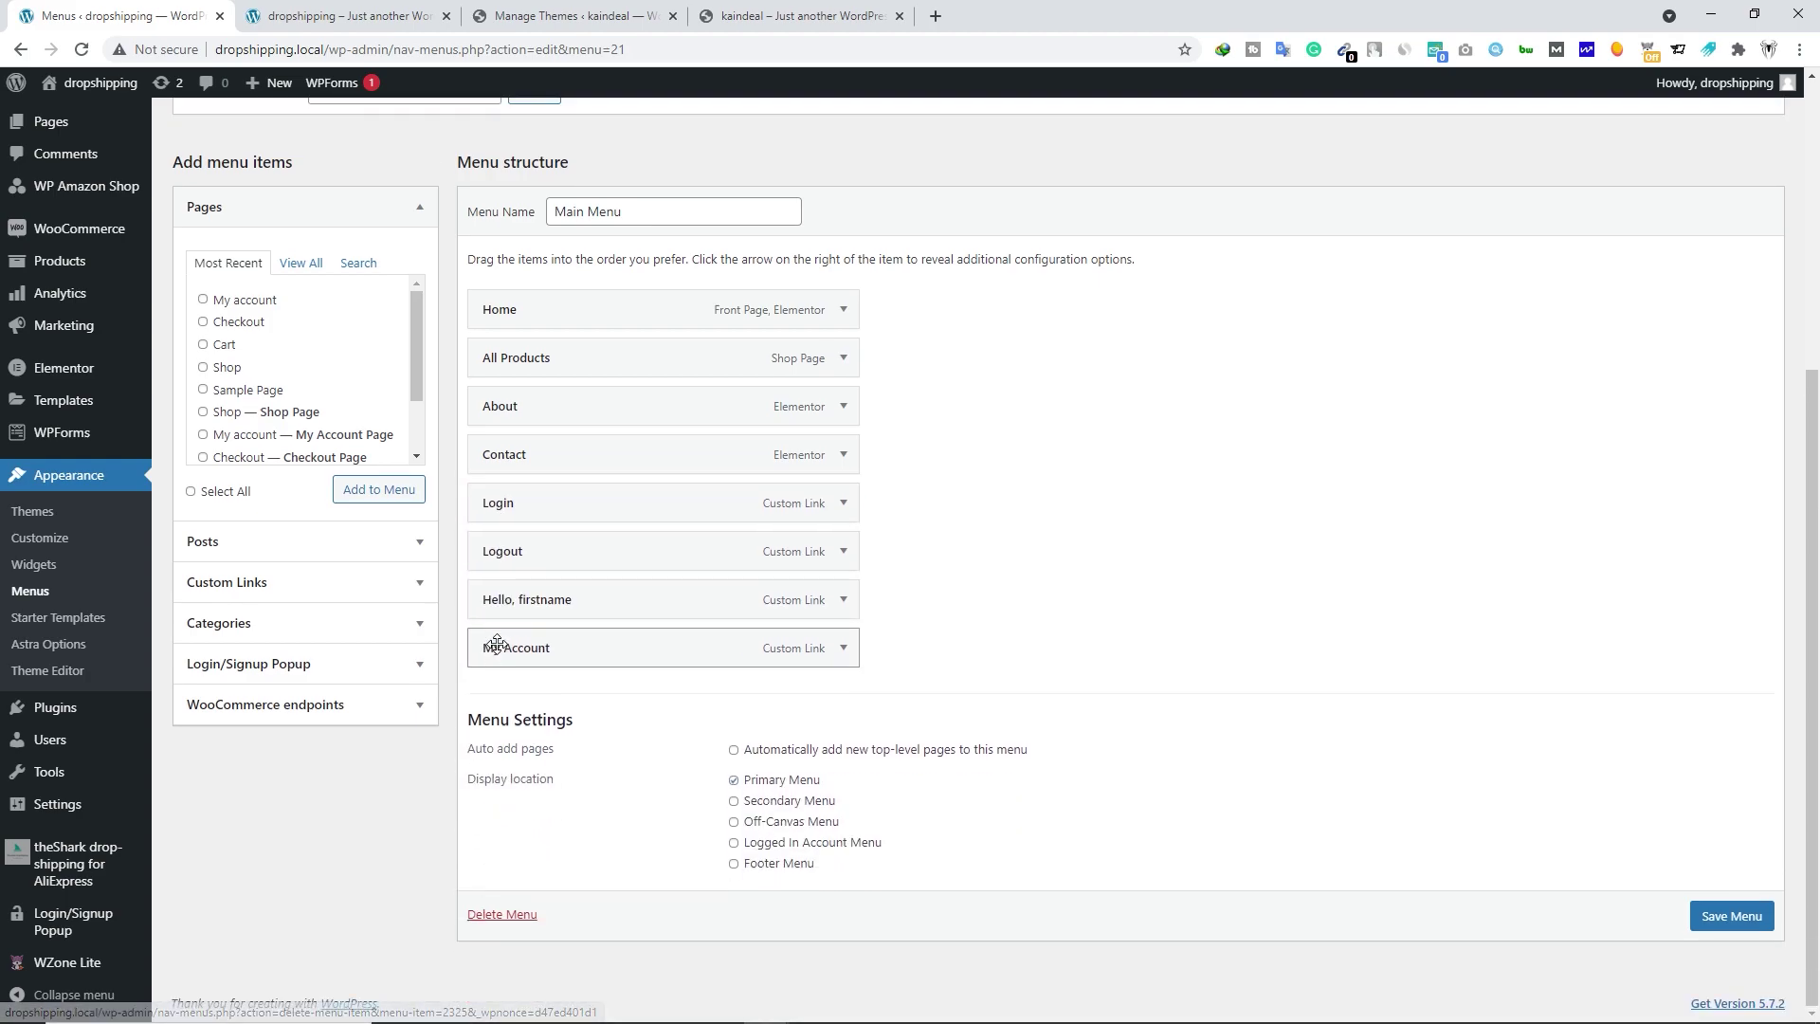
# Move Hello, firstname directly after Contact in Main Menu, nest My Account and Logout under it, and save the menu.
pyautogui.moveTo(546, 588); pyautogui.dragTo(536, 549)
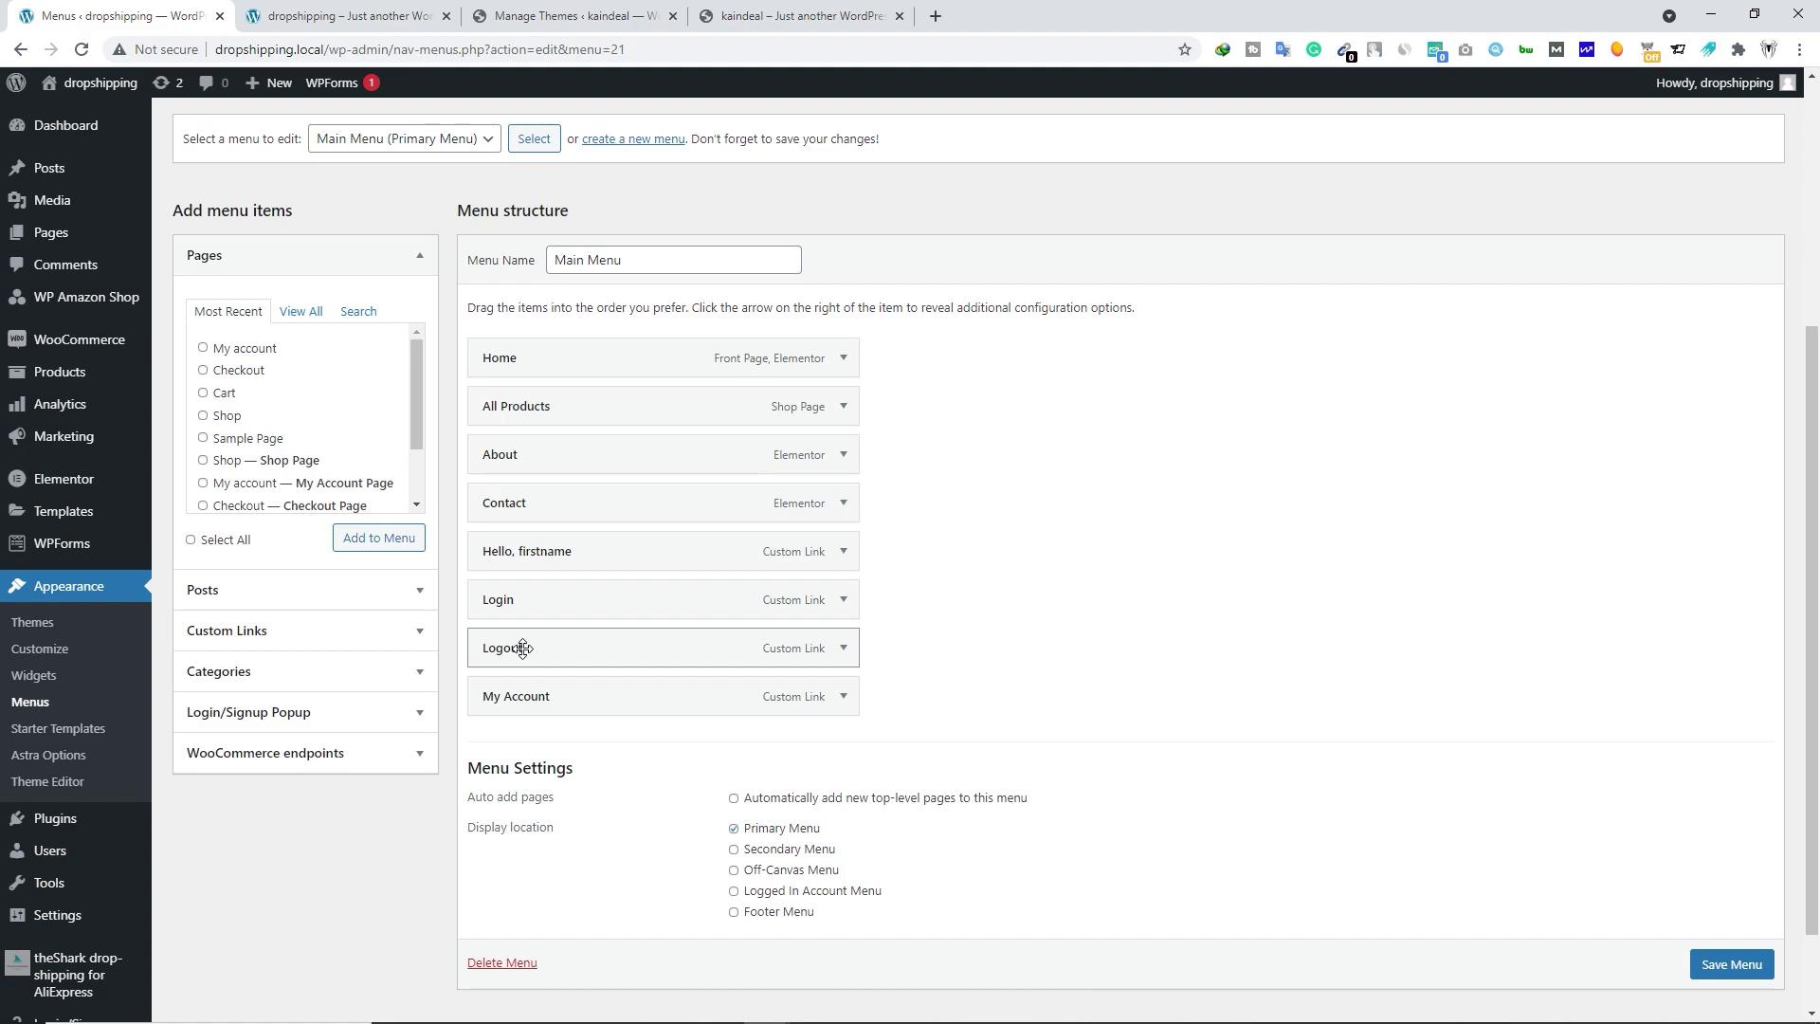
pyautogui.moveTo(522, 647); pyautogui.dragTo(550, 599)
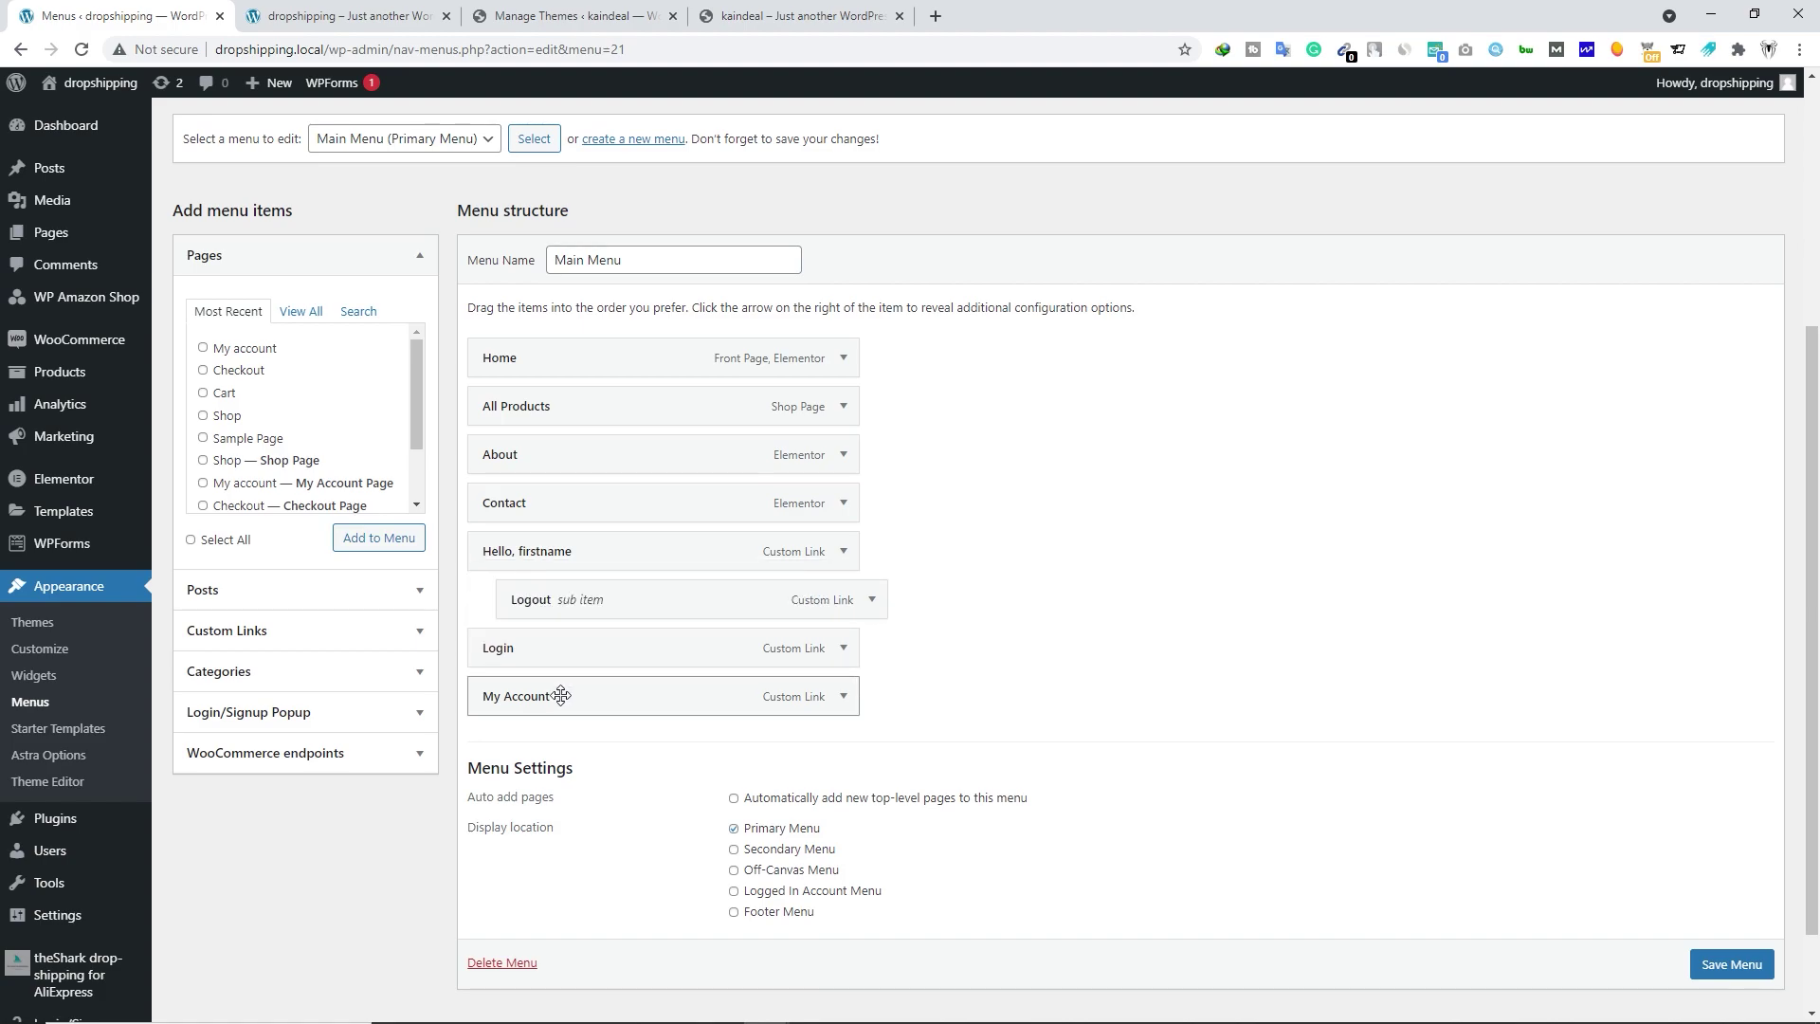
pyautogui.moveTo(561, 696); pyautogui.dragTo(557, 607)
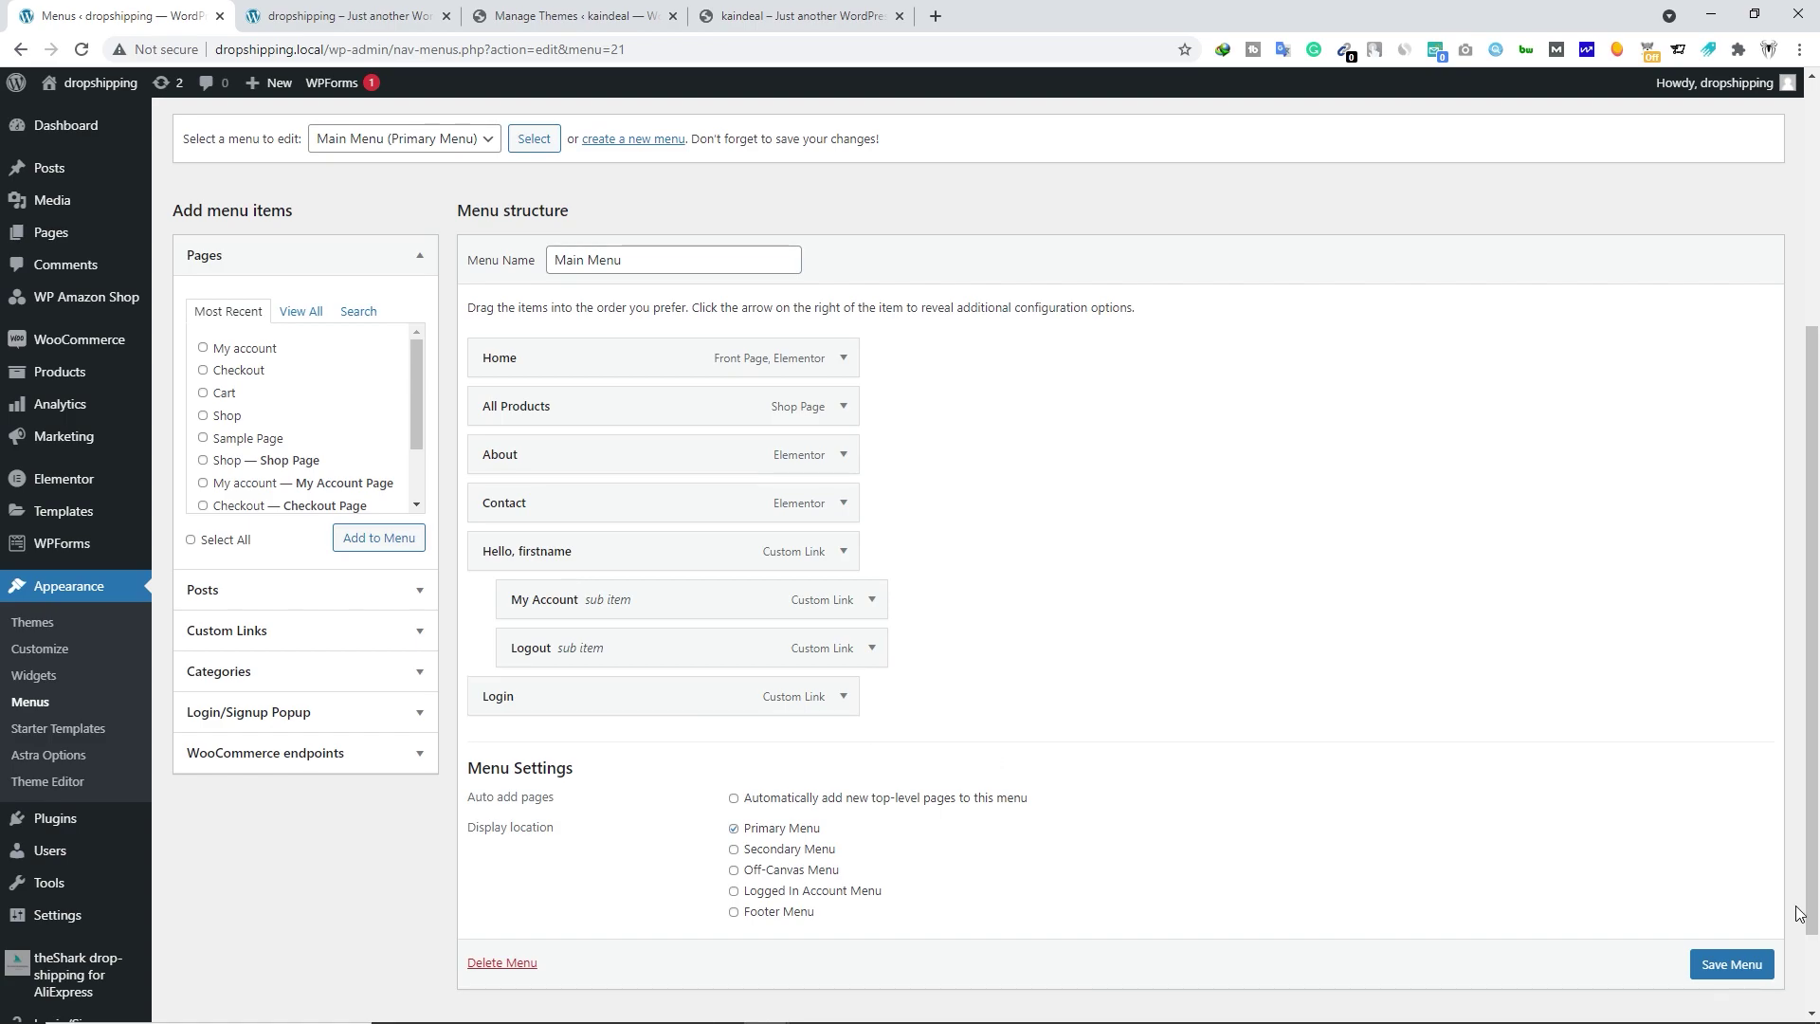
pyautogui.click(1732, 964)
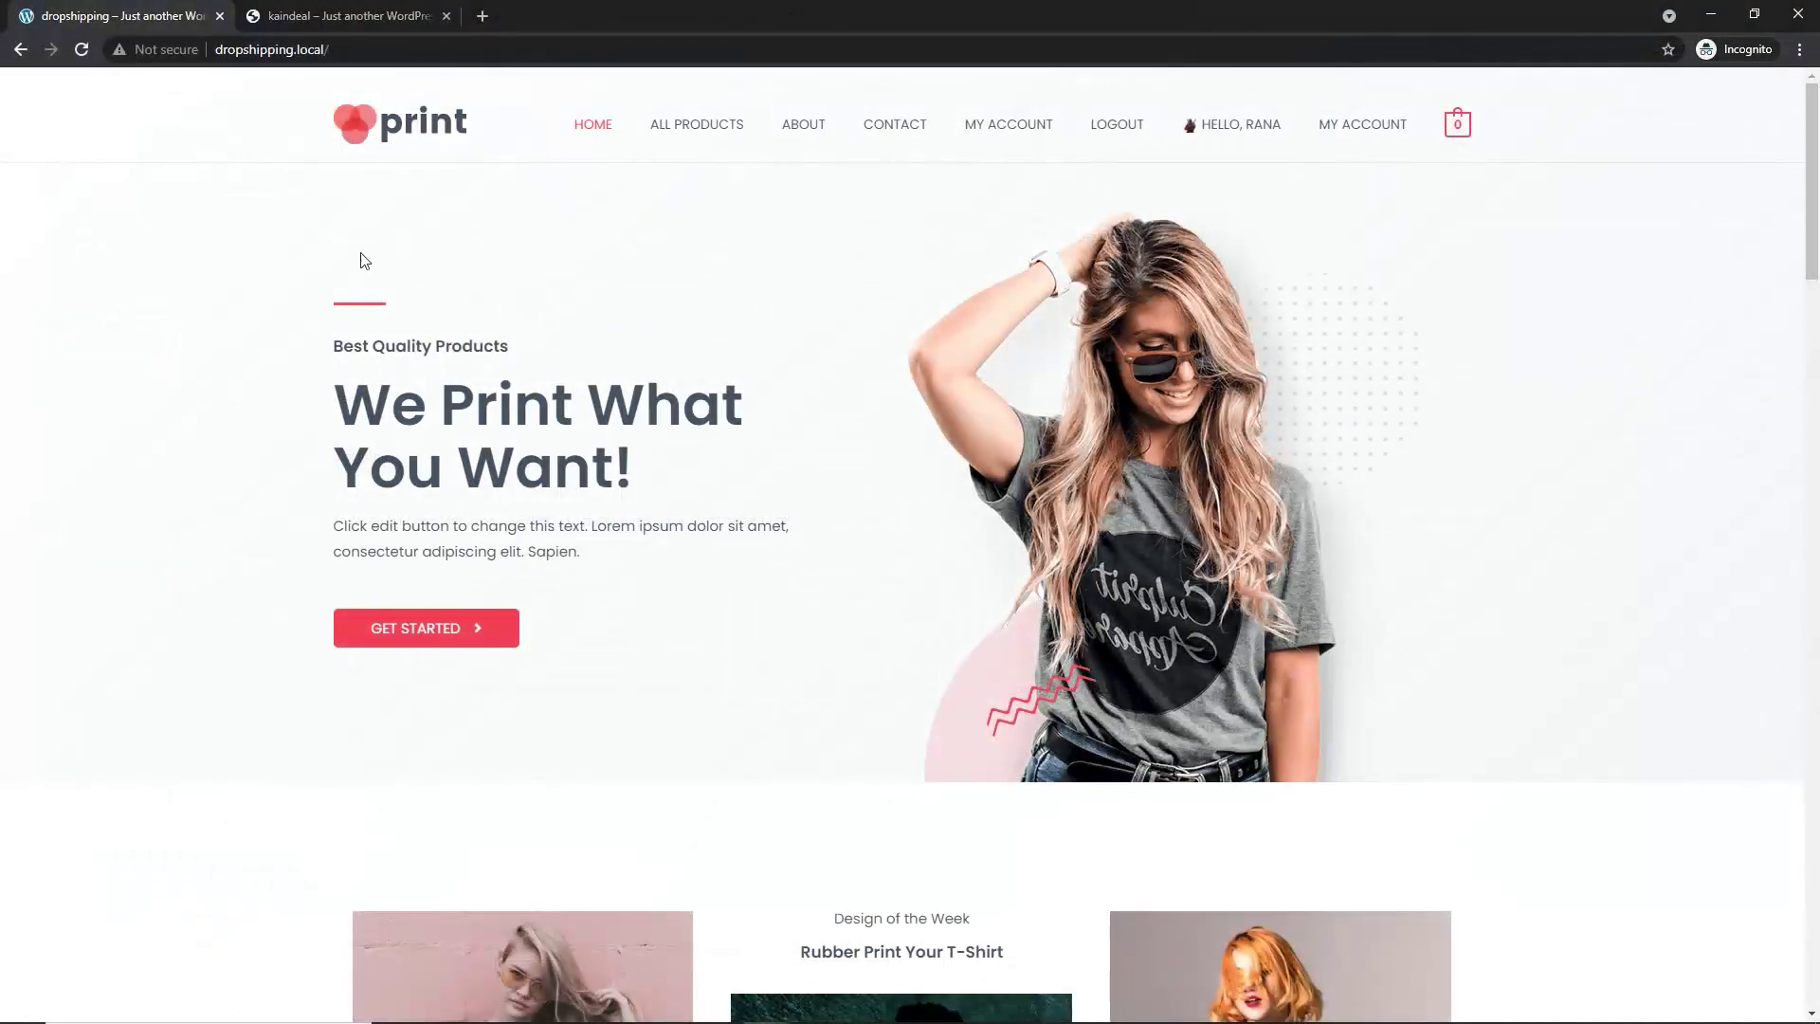
# Open the My Account page from the greeting's submenu on the reloaded storefront, and log out through the same submenu.
pyautogui.click(82, 49)
pyautogui.moveTo(1356, 134)
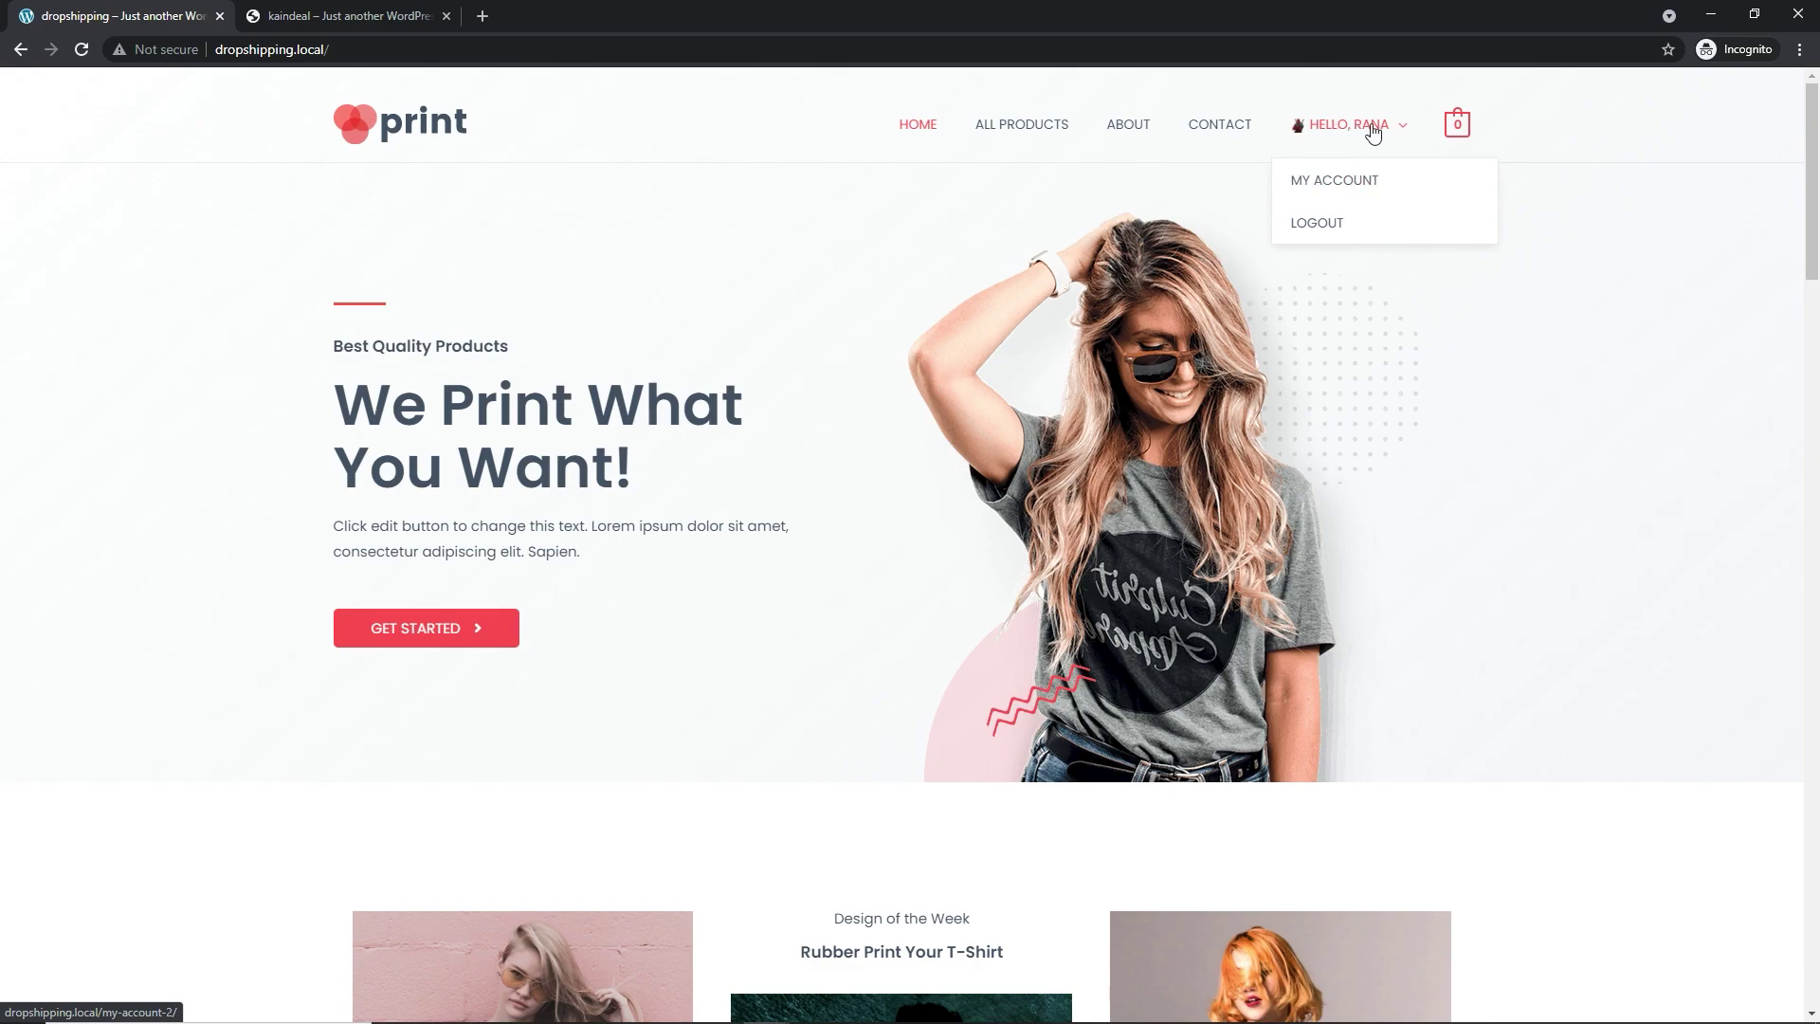
pyautogui.click(1360, 198)
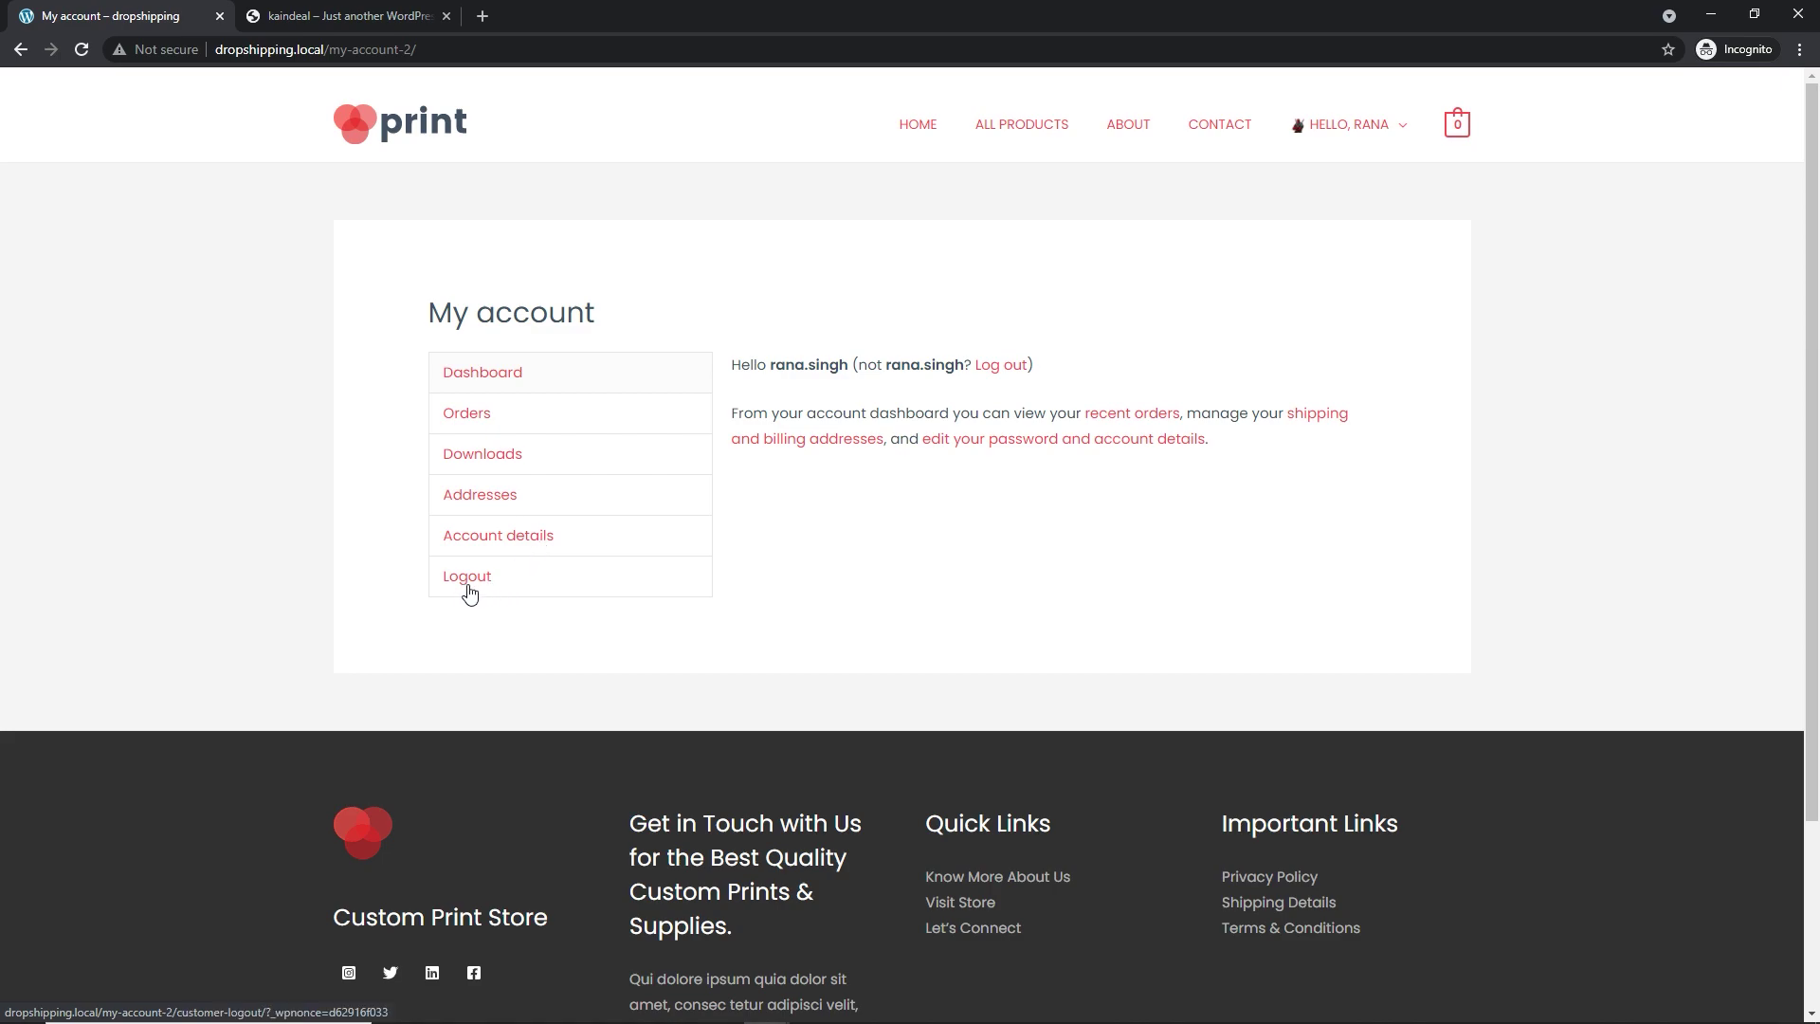
pyautogui.moveTo(1370, 131)
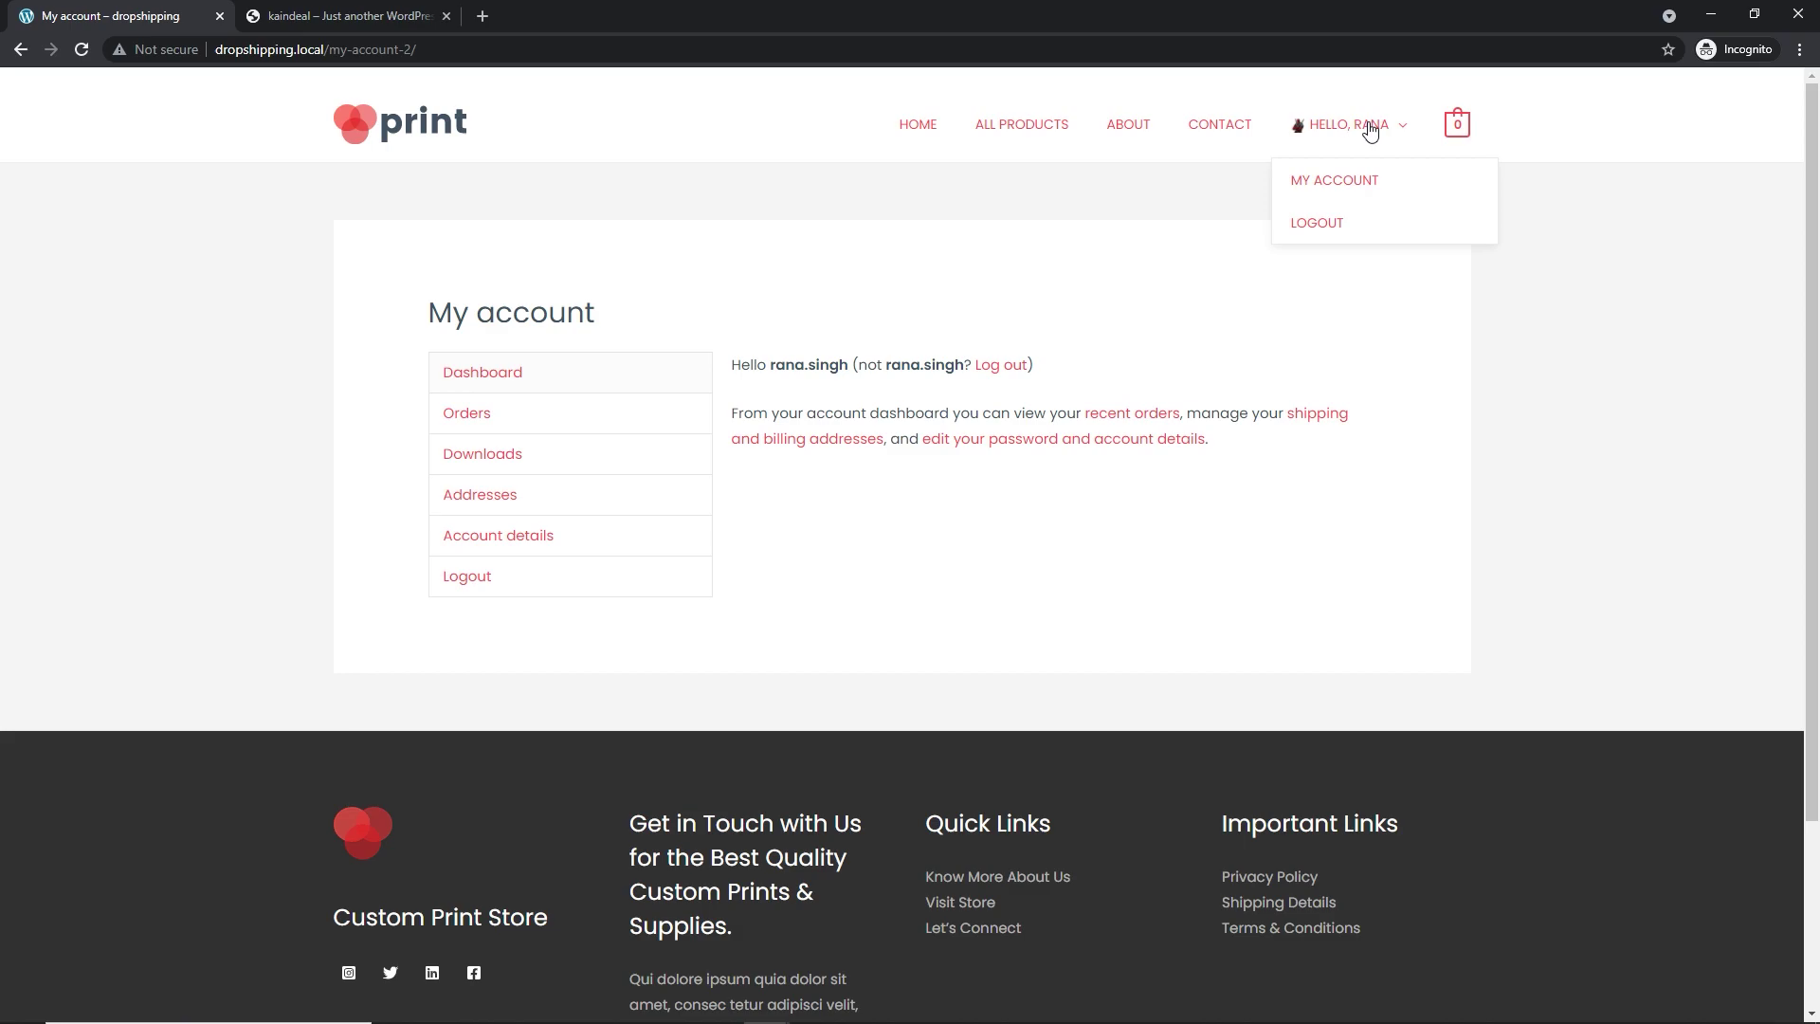
pyautogui.click(1319, 227)
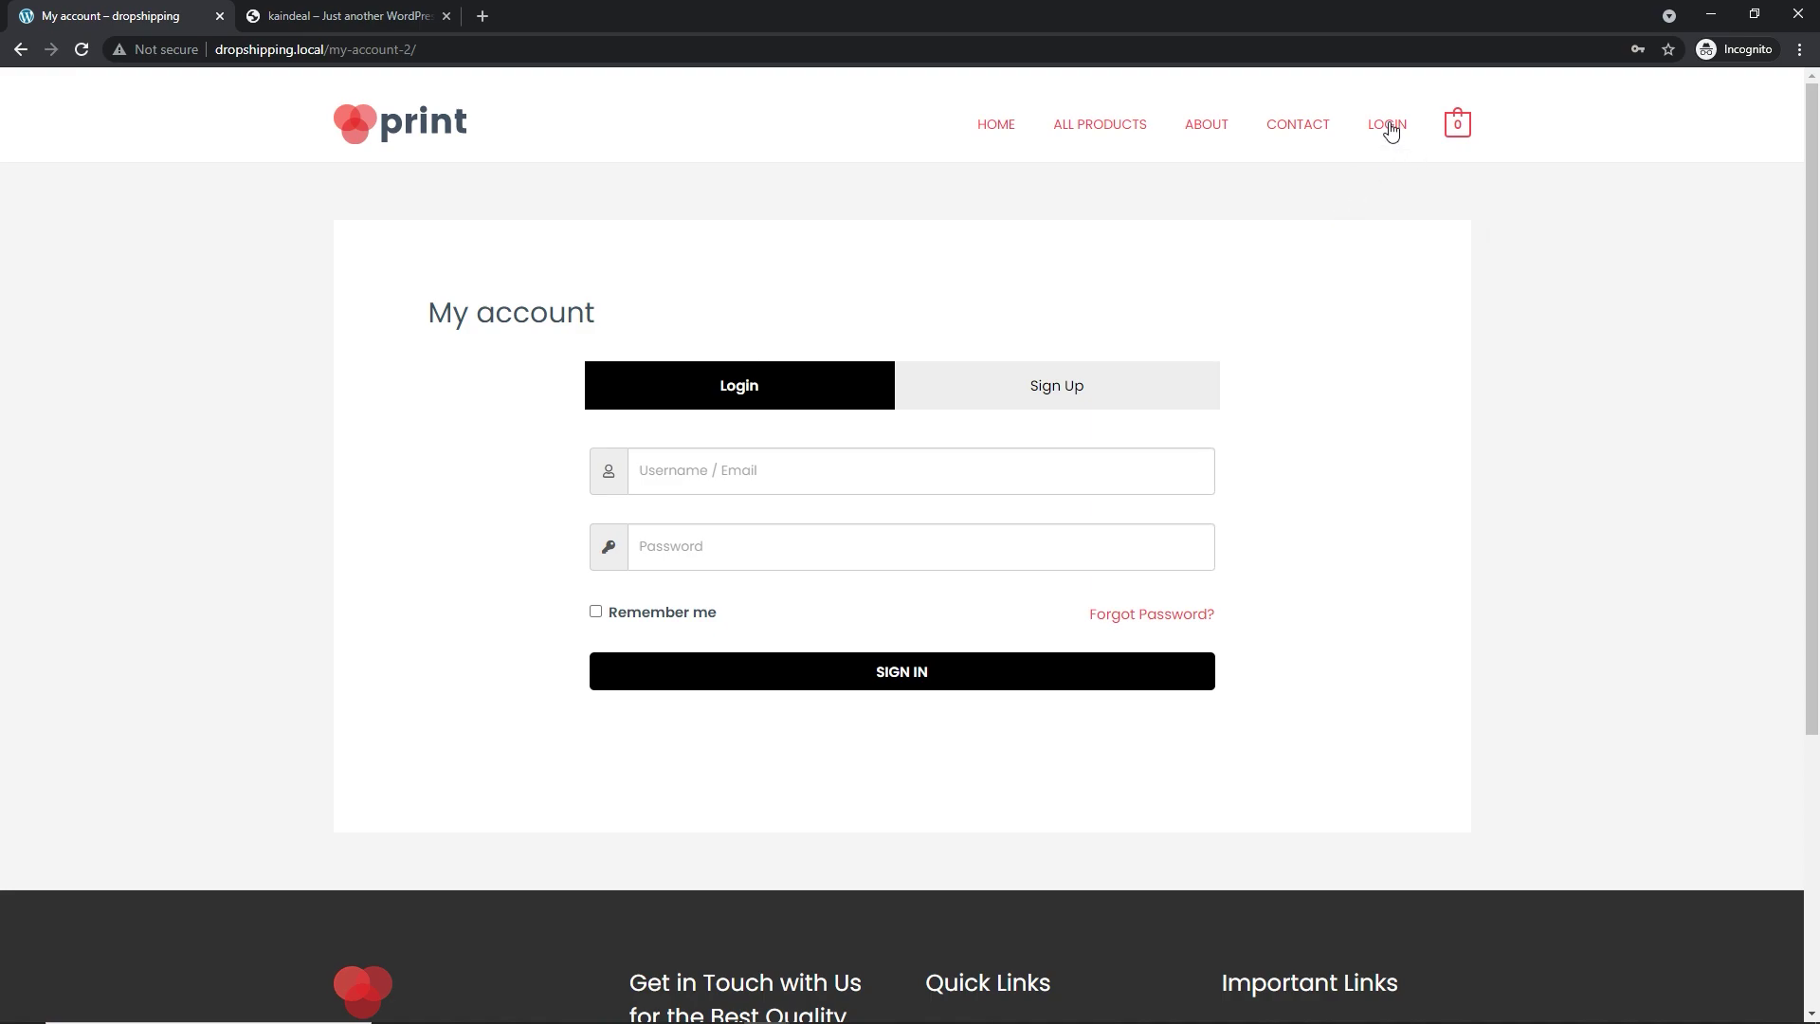
# Sign in to the test account through the storefront's login popup with its email and password.
pyautogui.click(1390, 129)
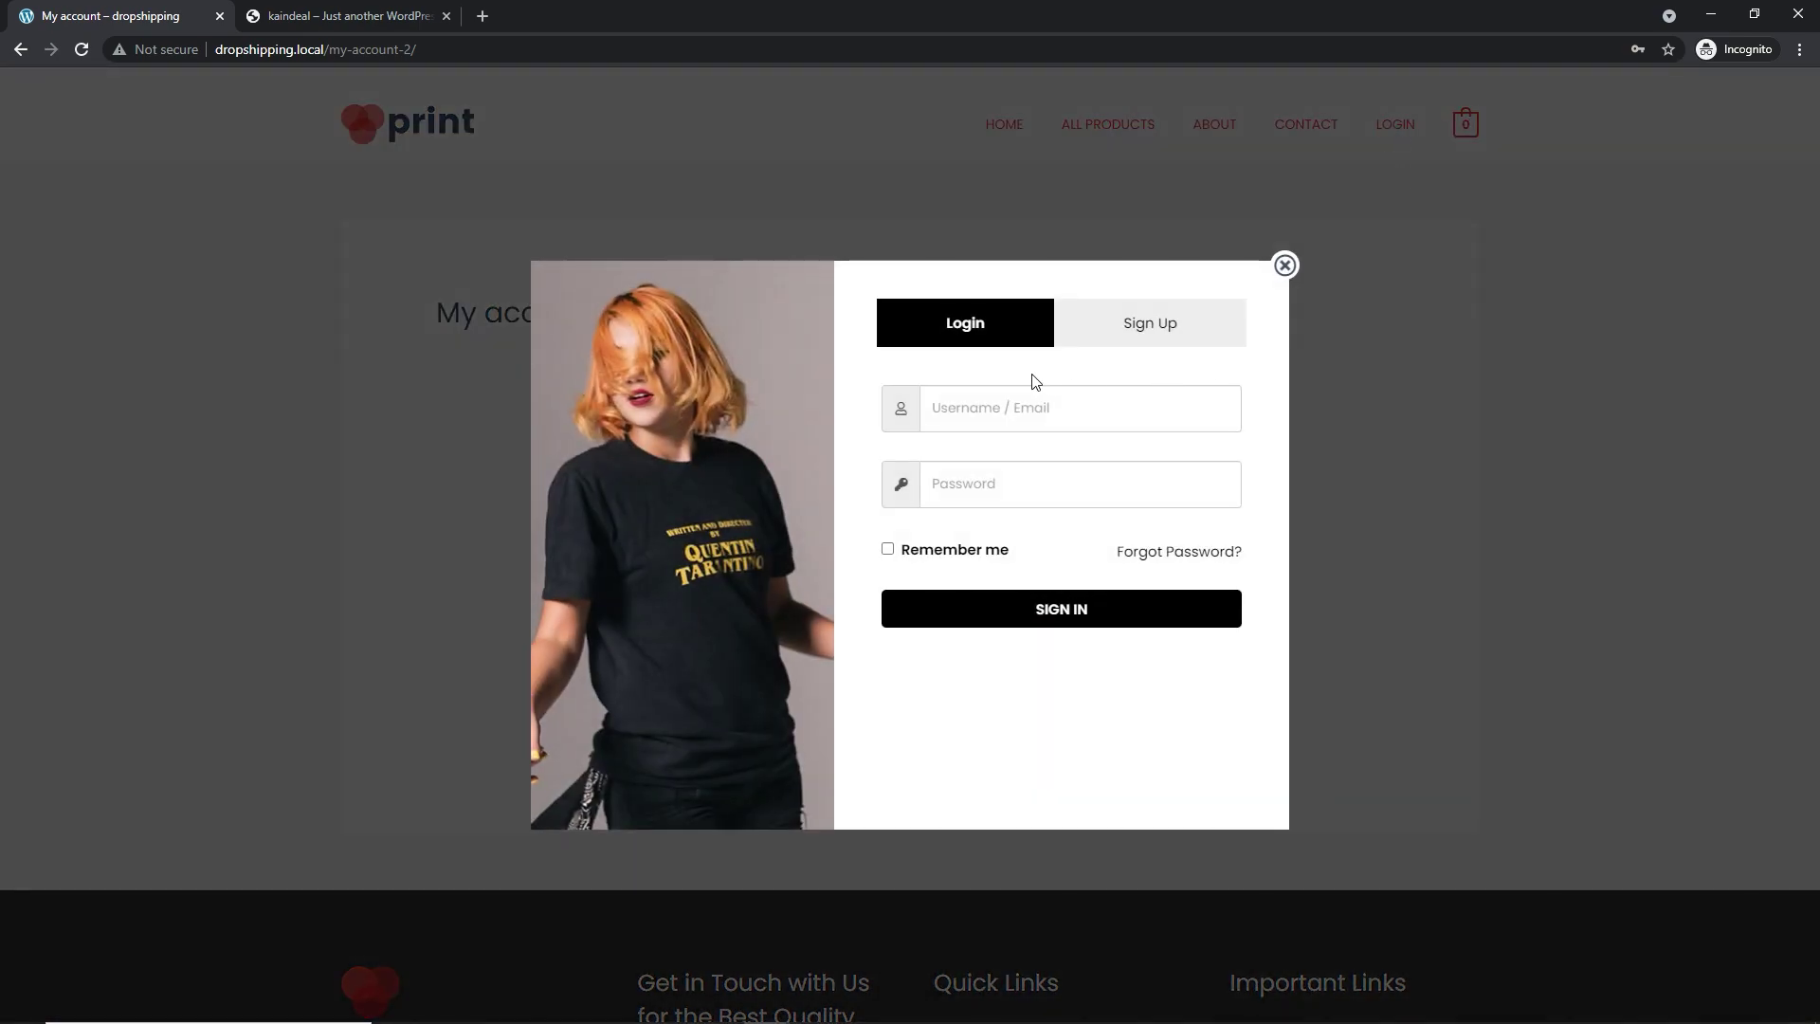
pyautogui.click(1010, 405)
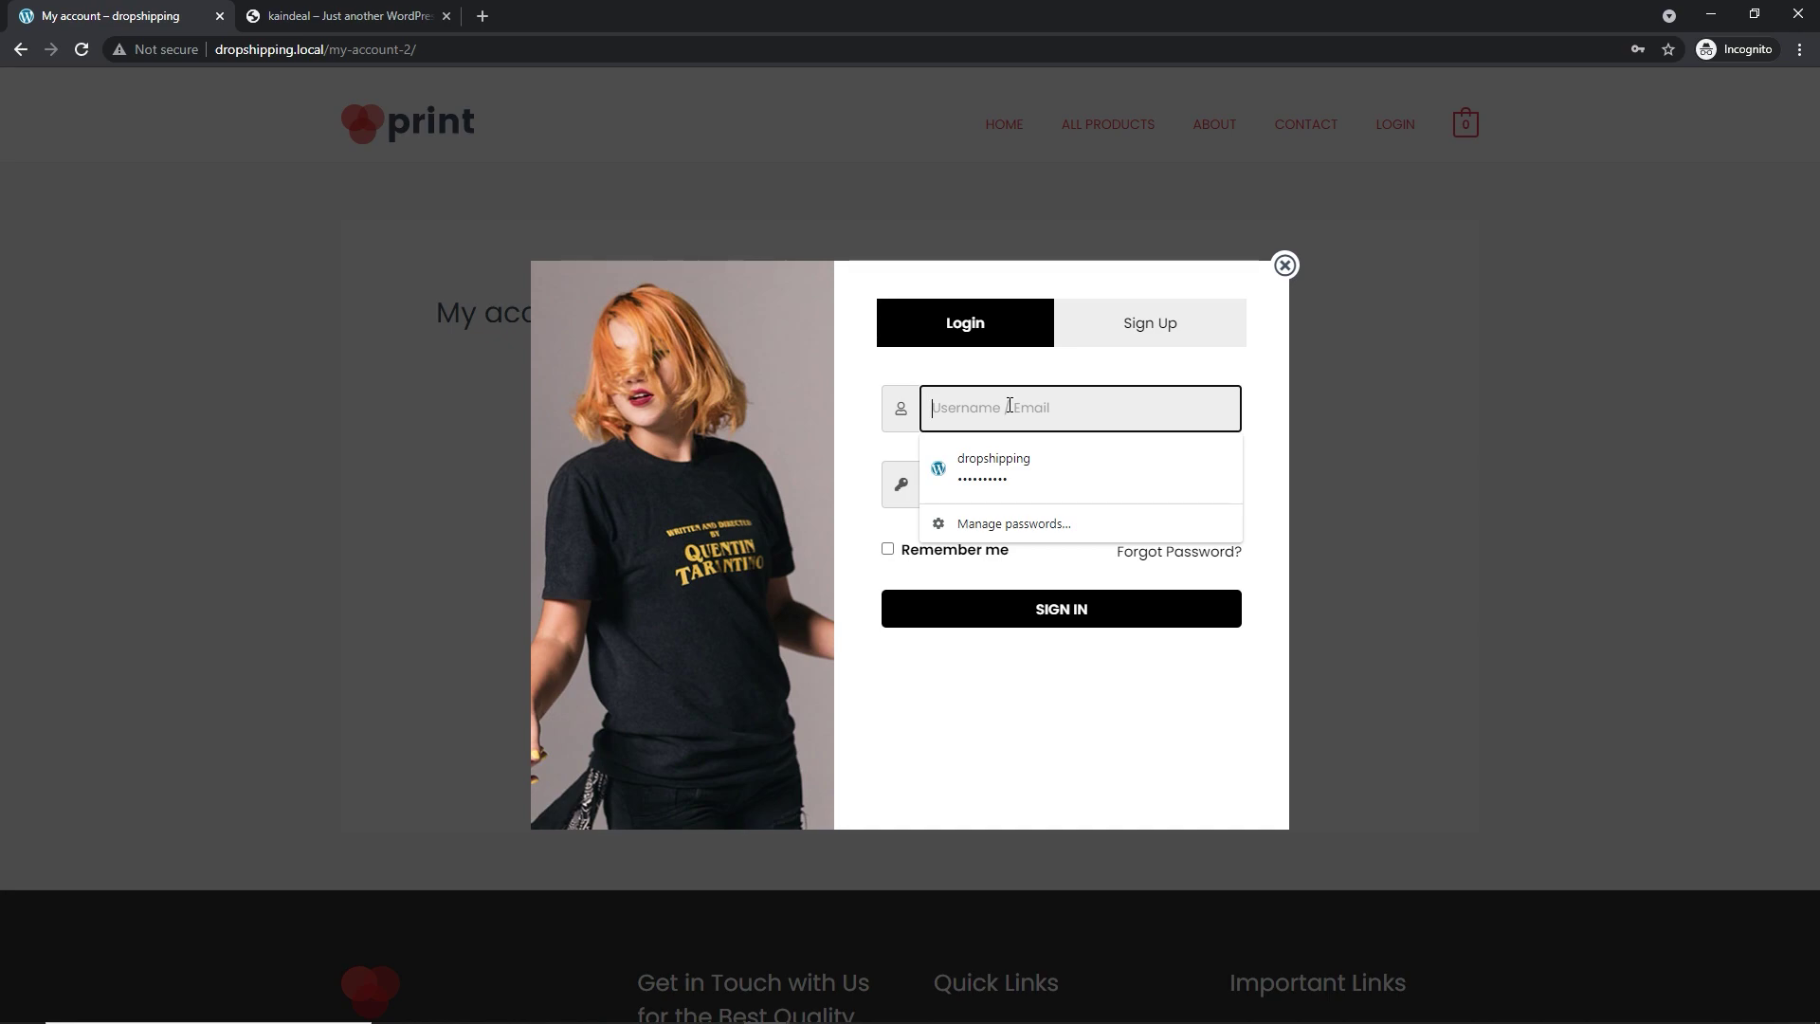
pyautogui.write('ro')
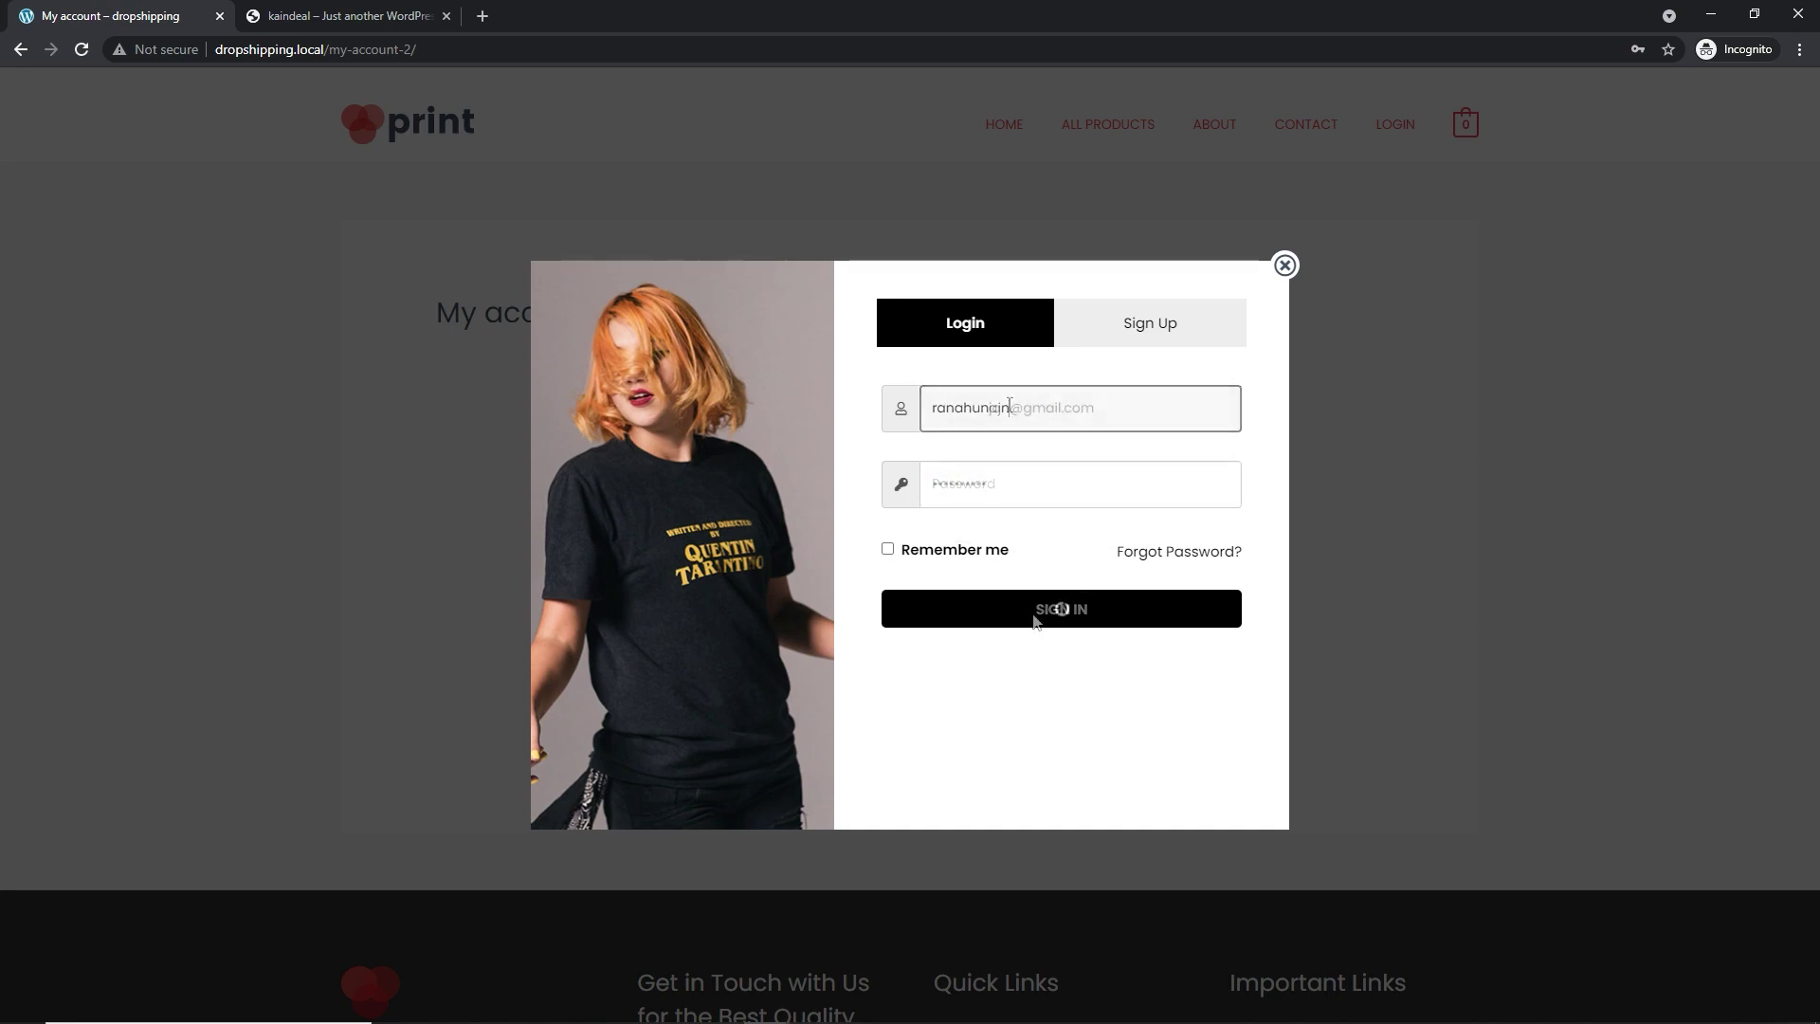
pyautogui.click(1034, 618)
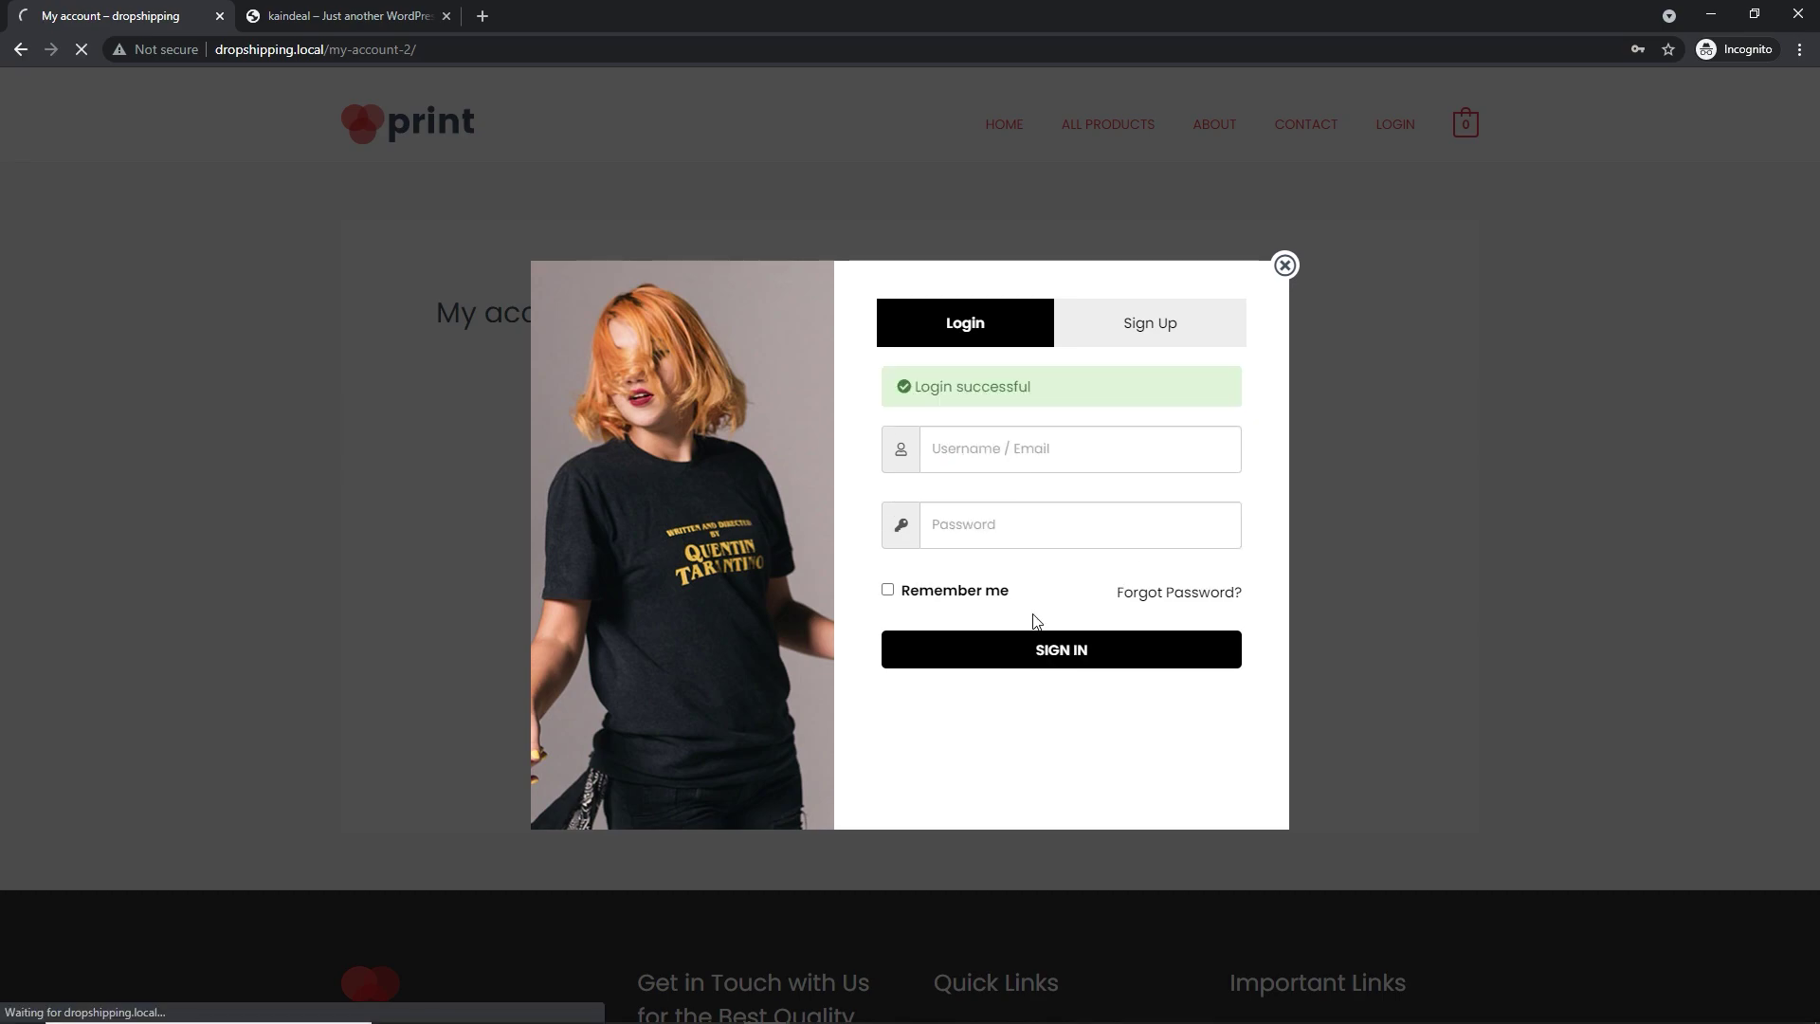
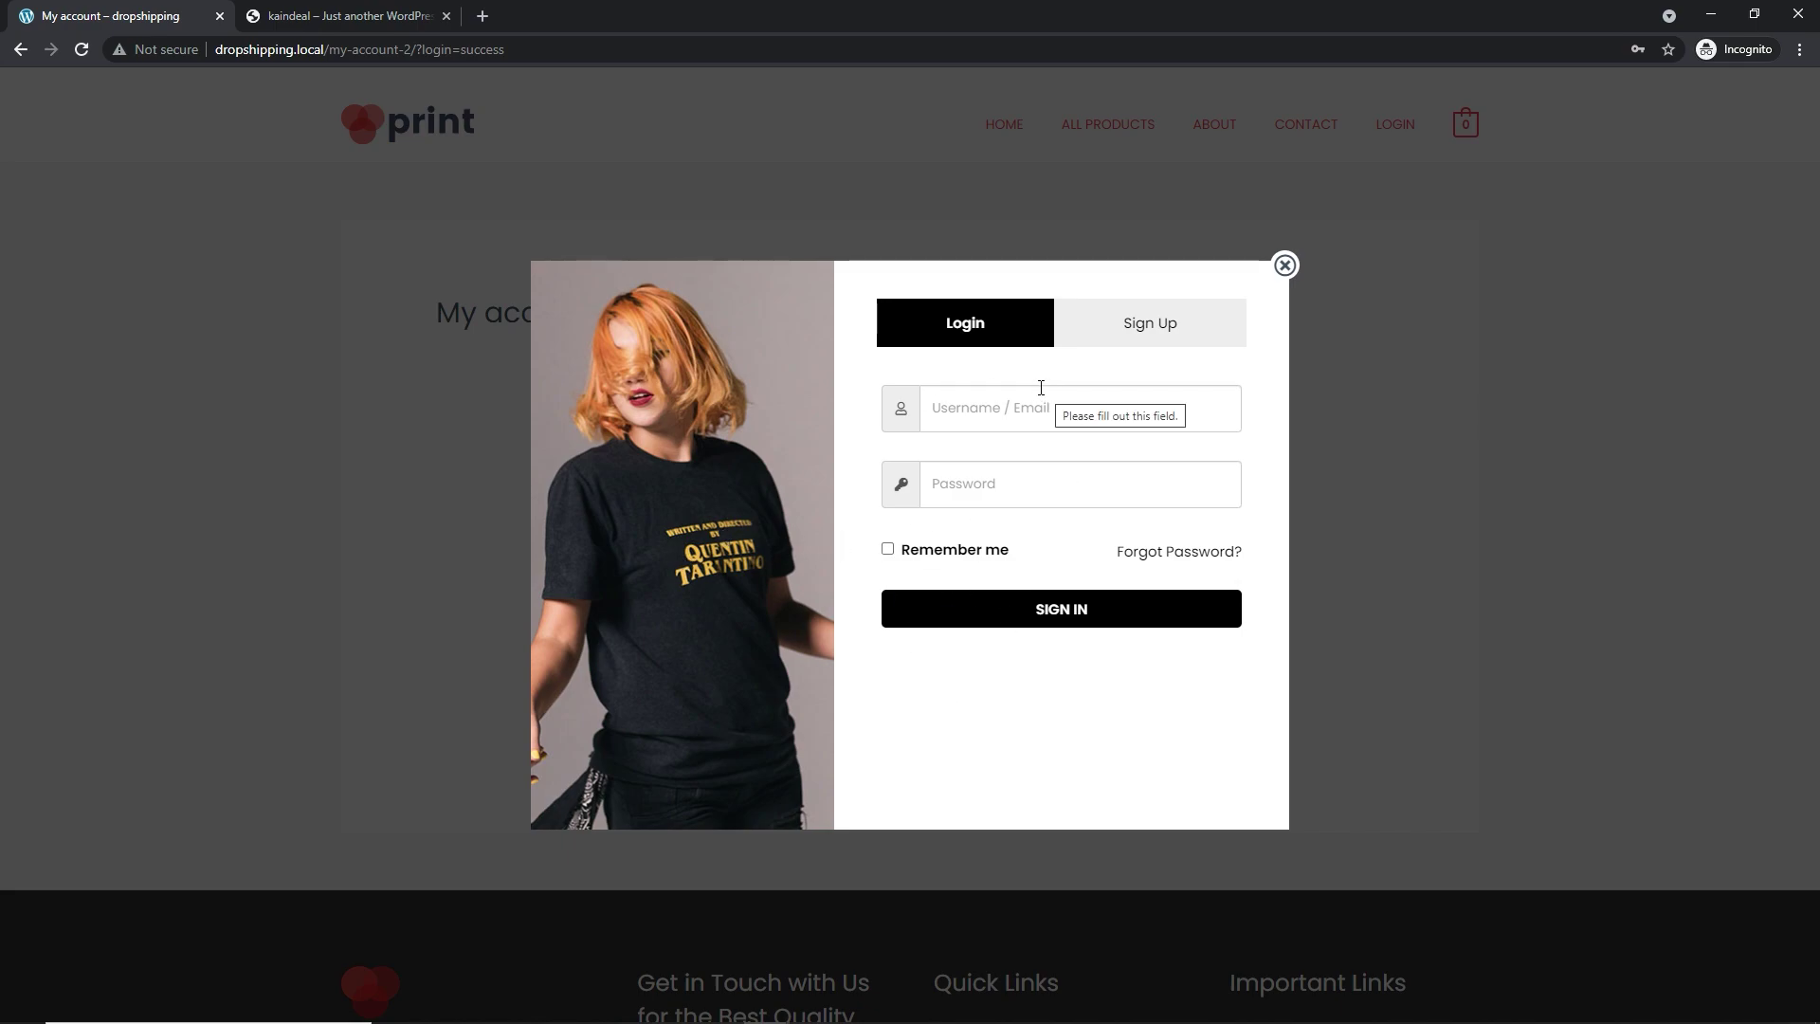
# Return to the WordPress admin and open the Style settings of the Login/Signup Popup plugin.
pyautogui.hotkey('alt', 'Tab')
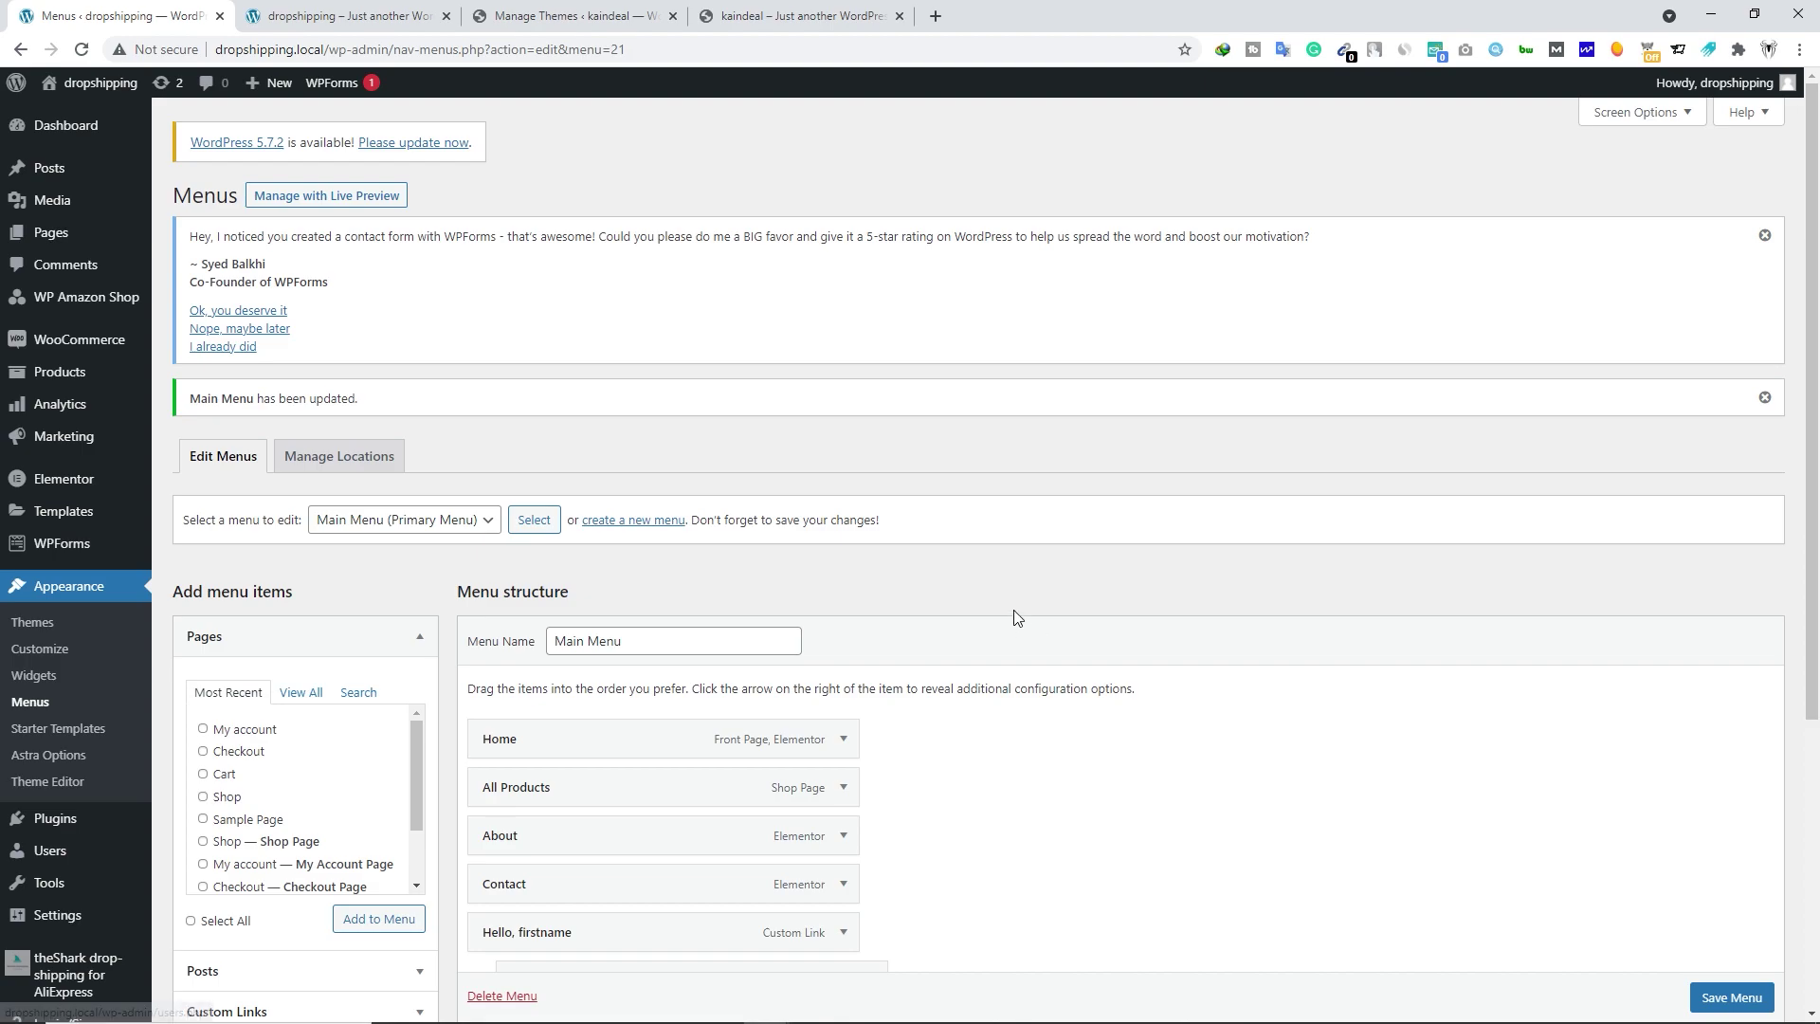
pyautogui.scroll(-3, 1024, 607)
pyautogui.moveTo(62, 932)
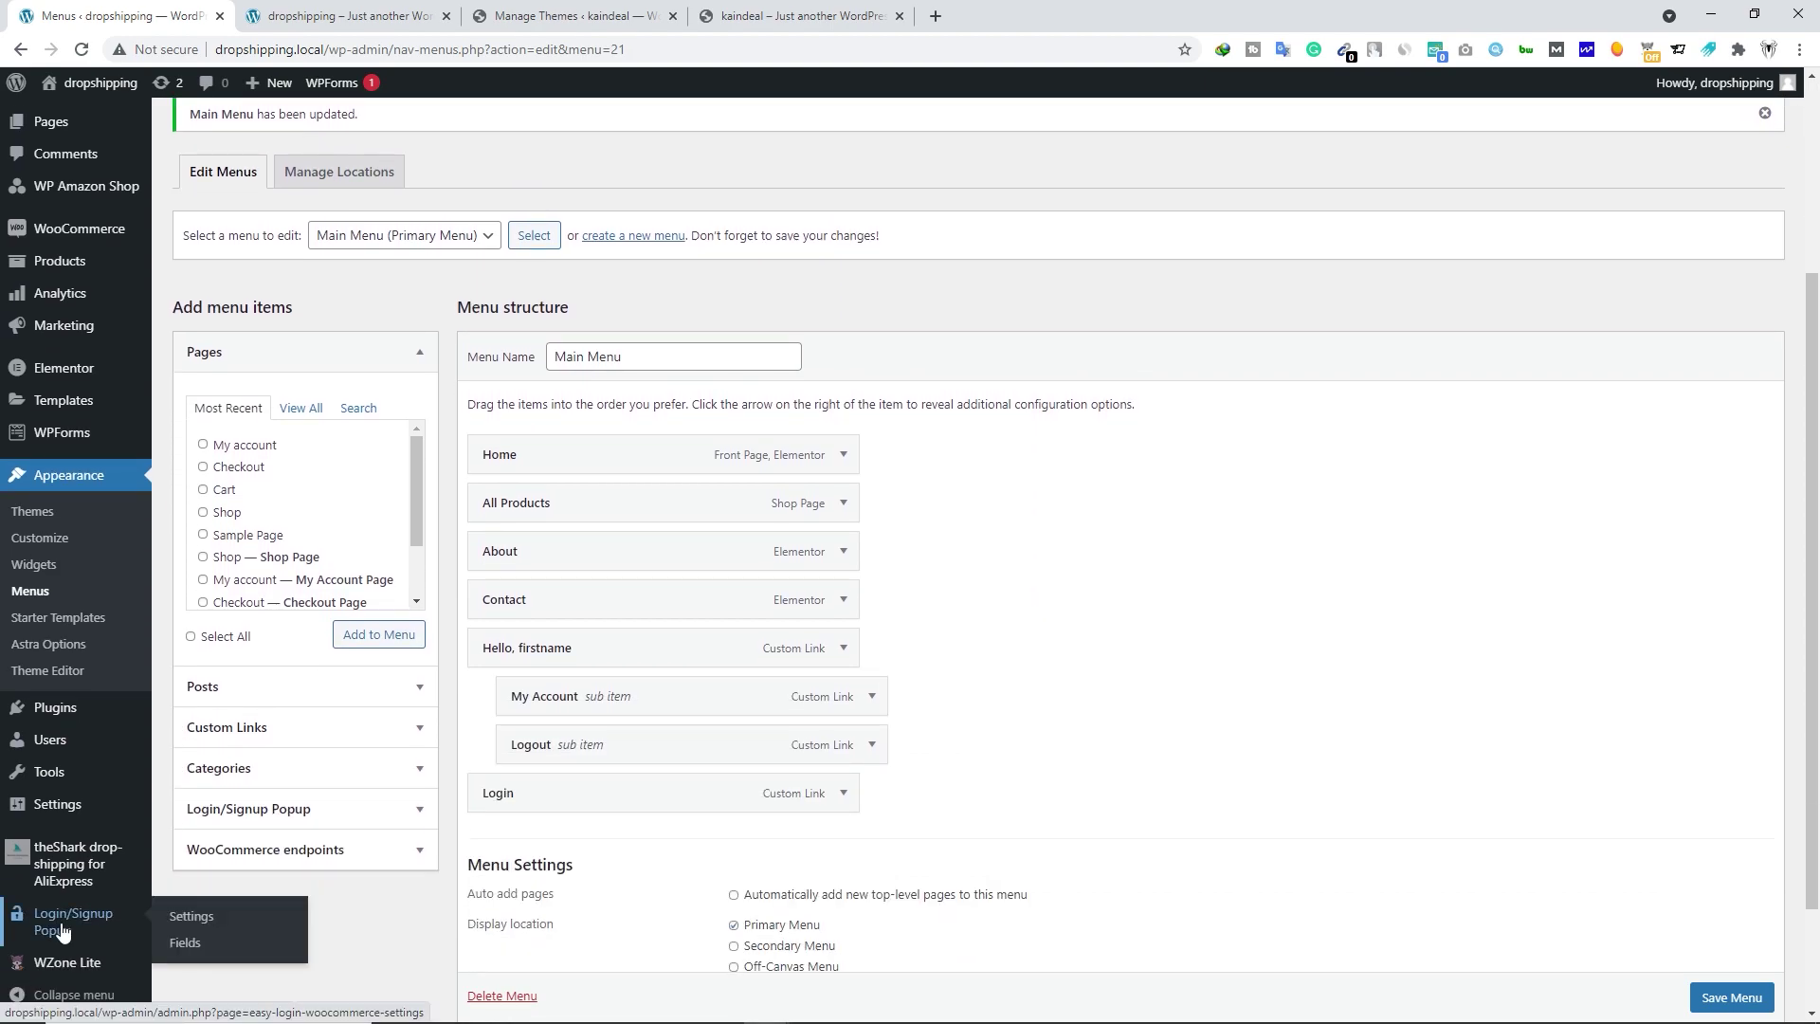
pyautogui.click(205, 913)
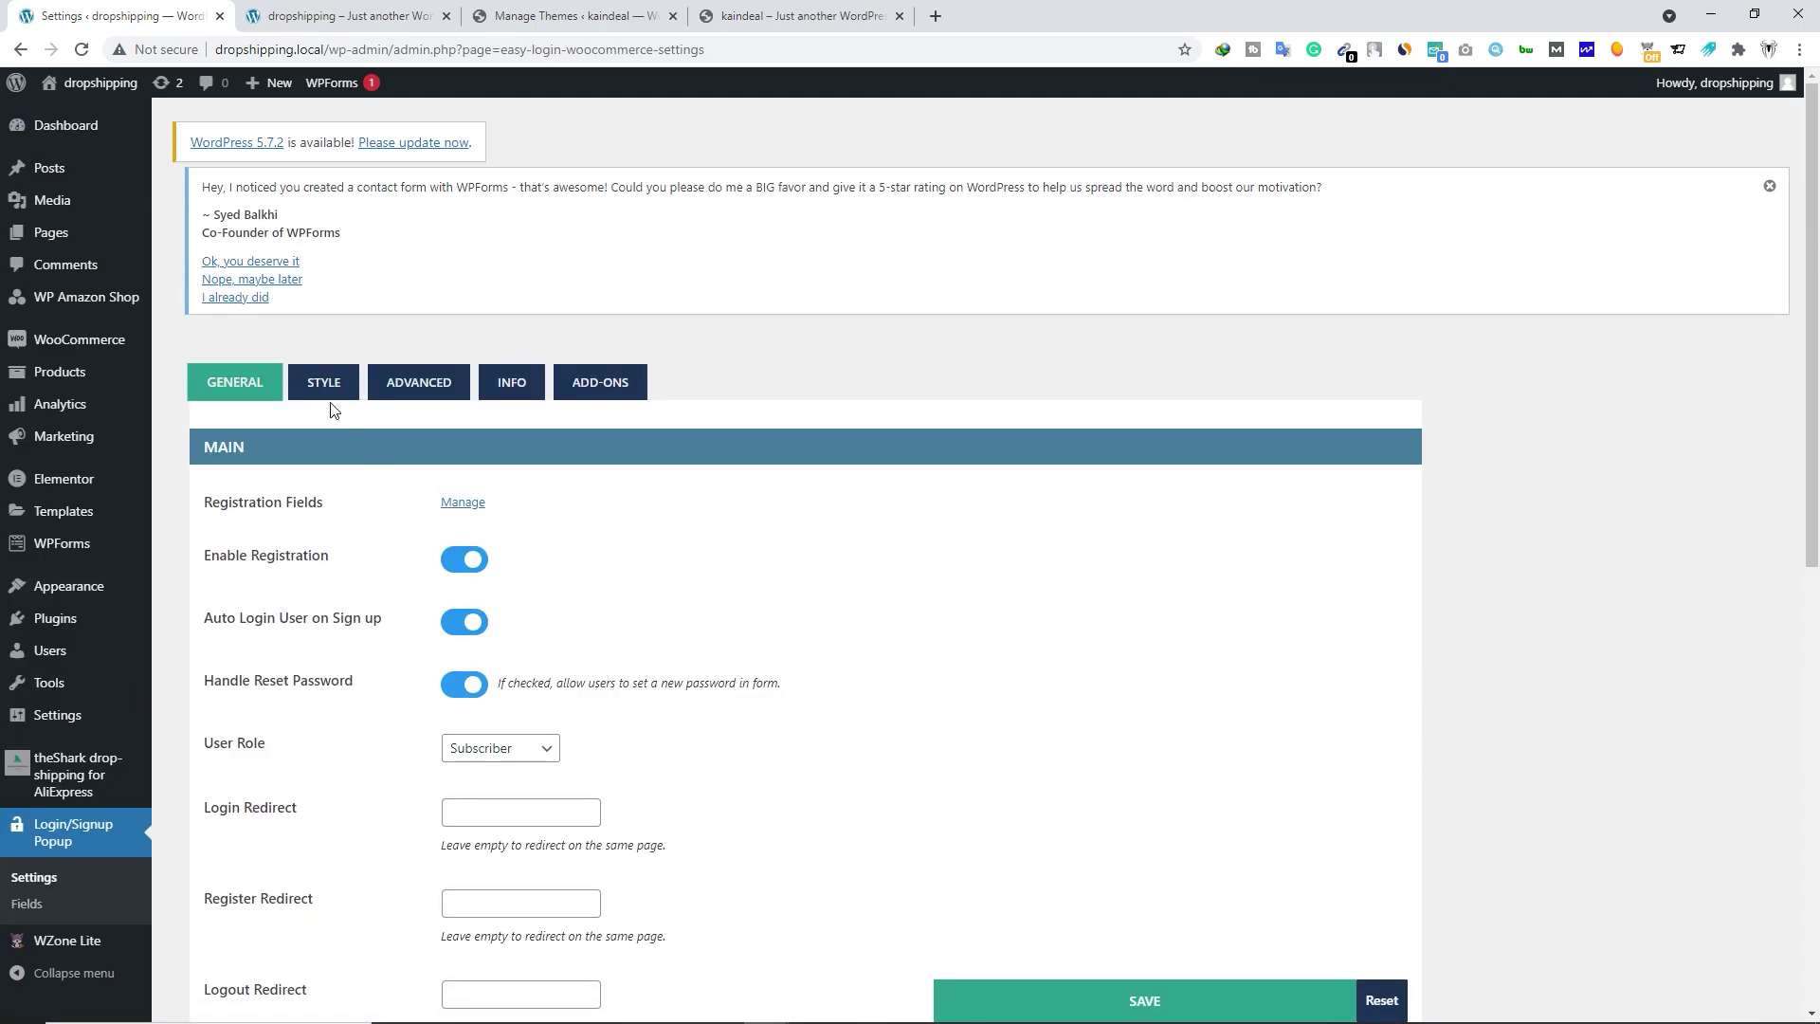
pyautogui.click(331, 393)
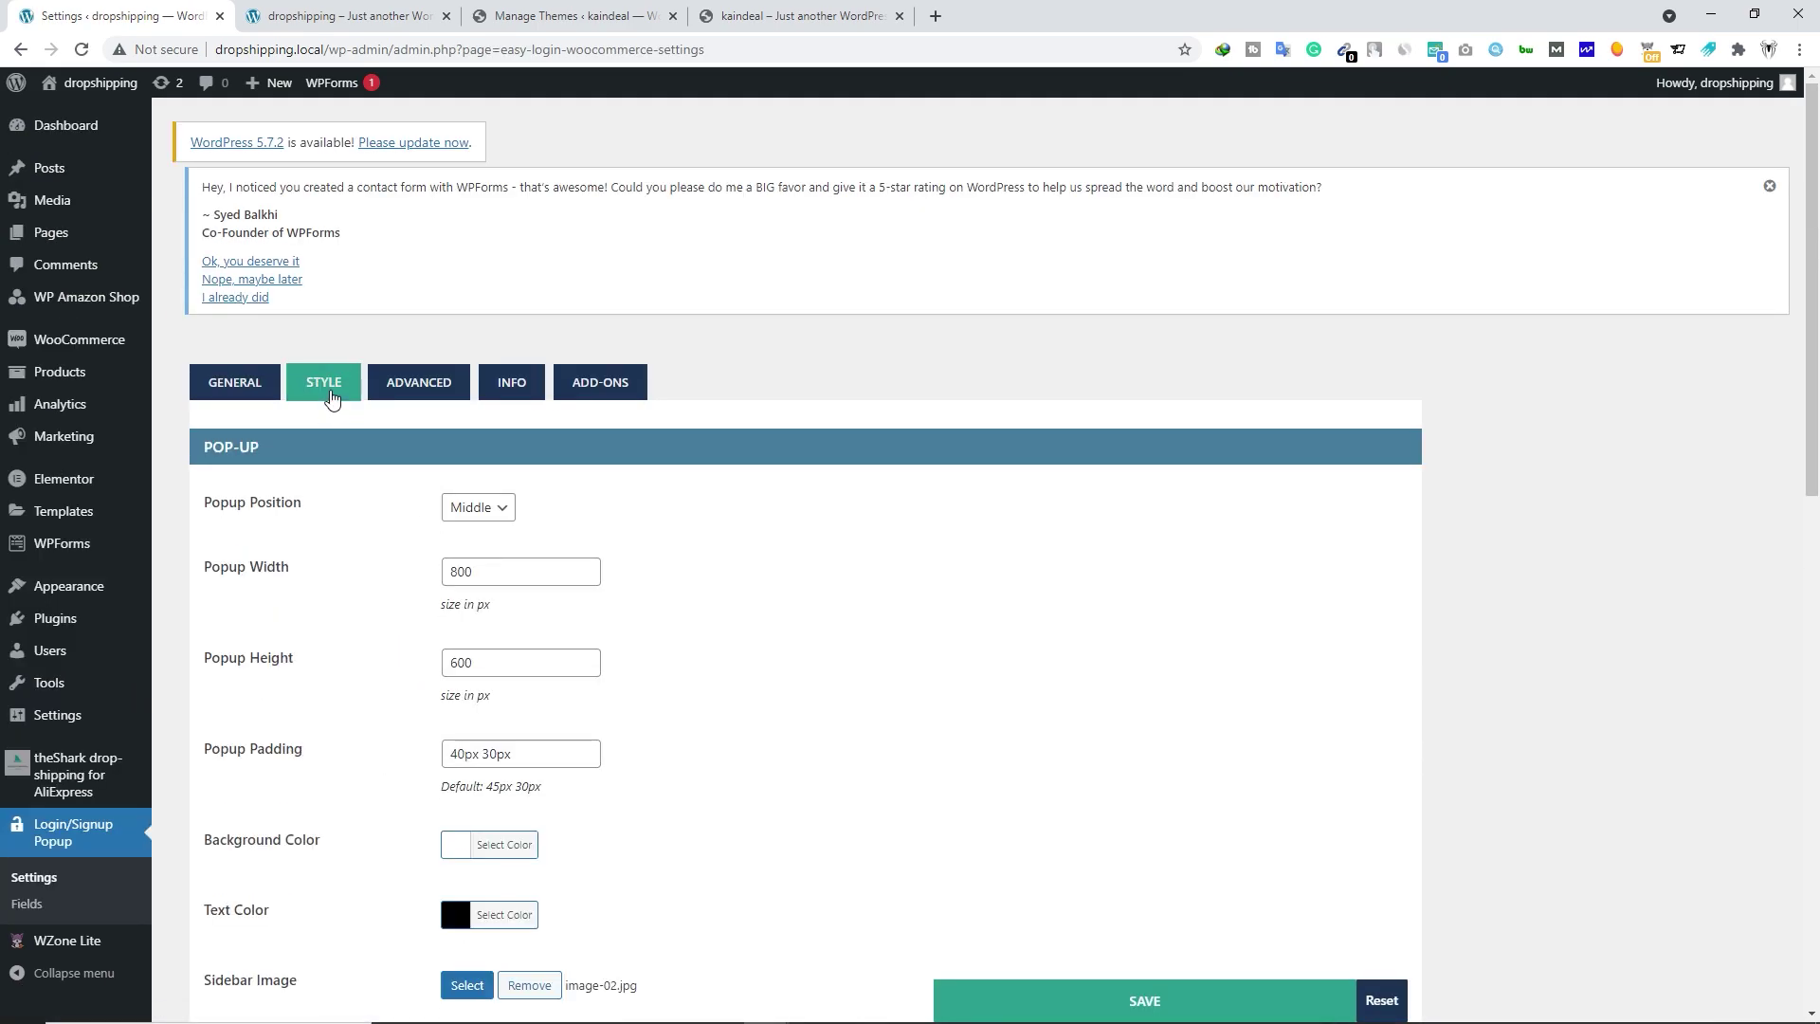
# Choose Middle as the popup position in the plugin's style settings.
pyautogui.scroll(-1, 332, 398)
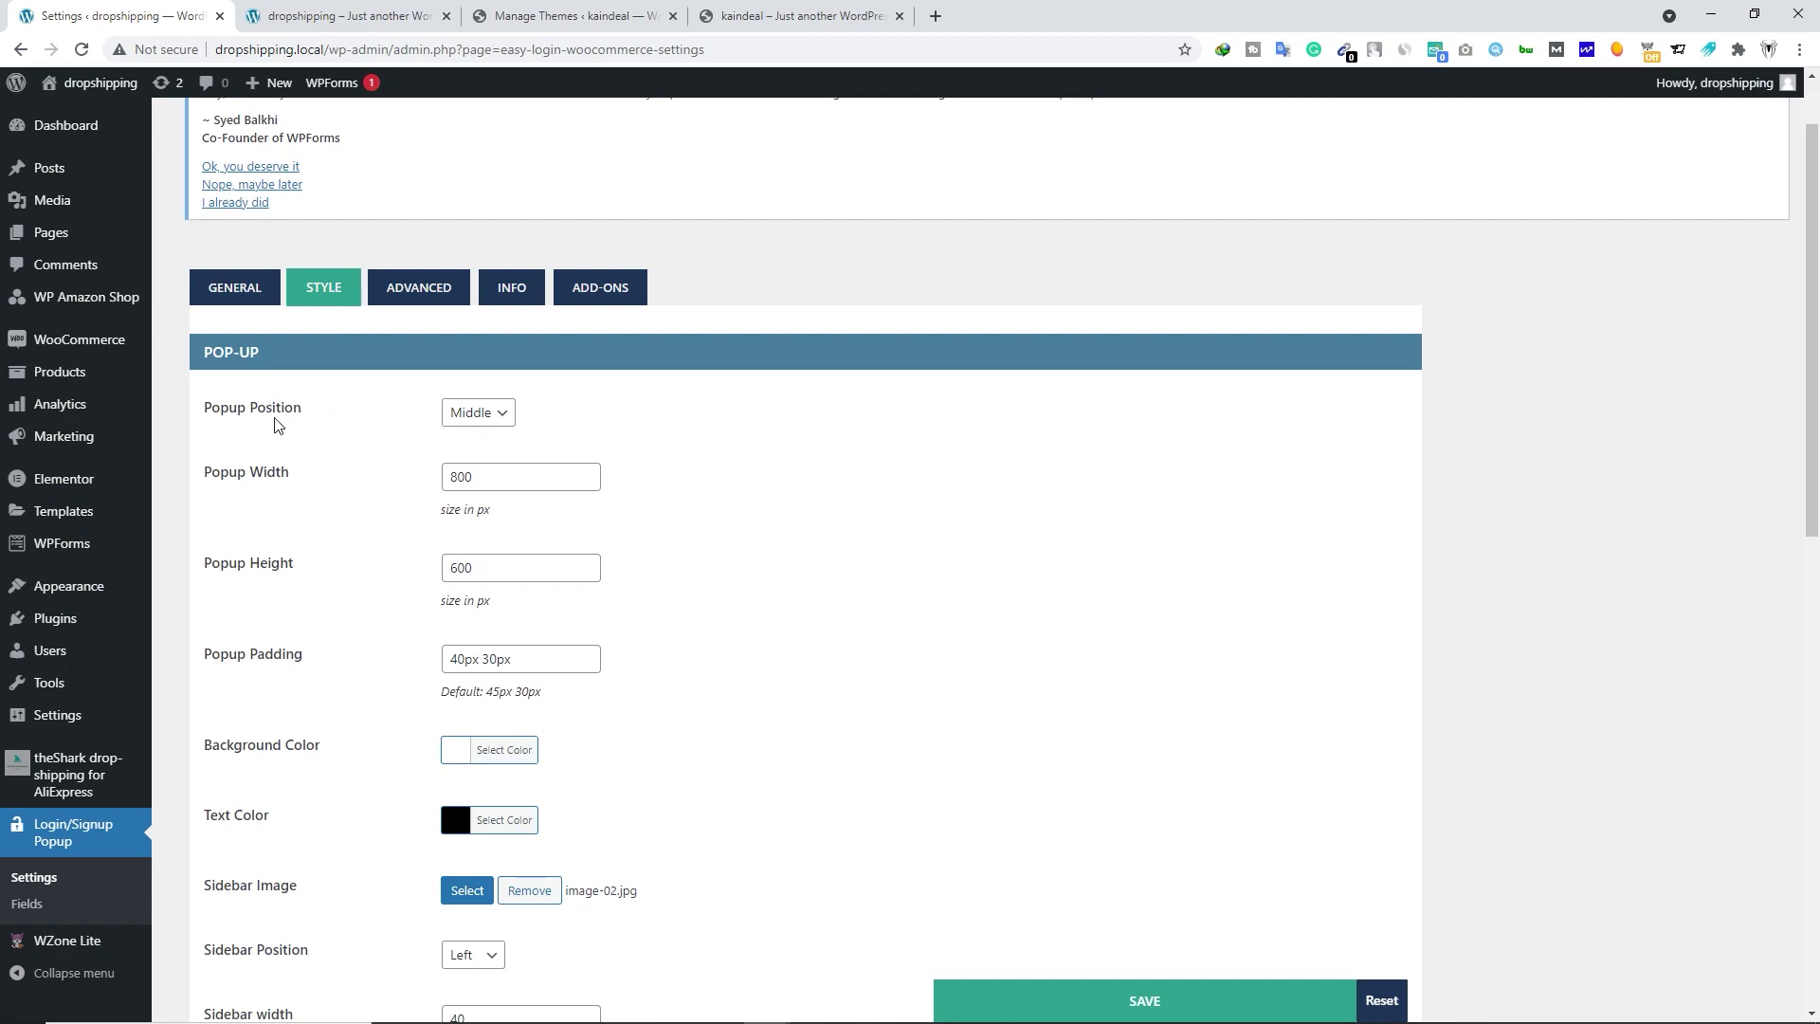
pyautogui.click(477, 417)
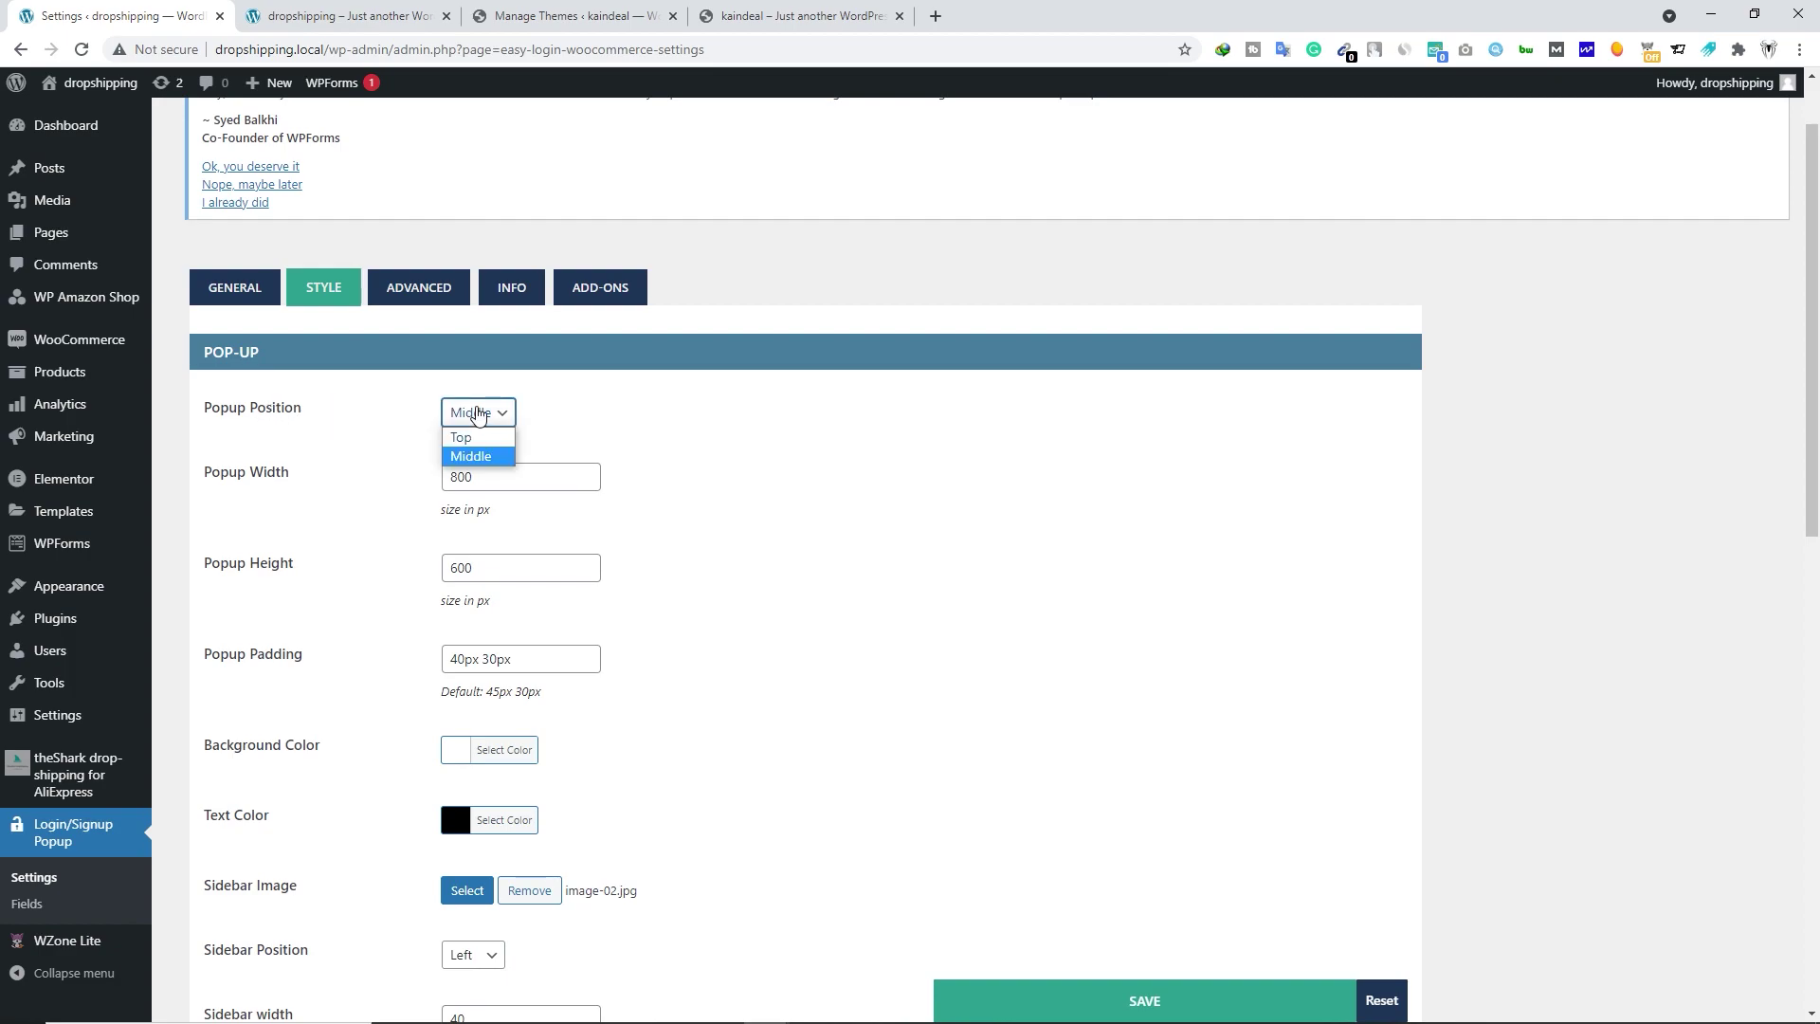
pyautogui.click(494, 456)
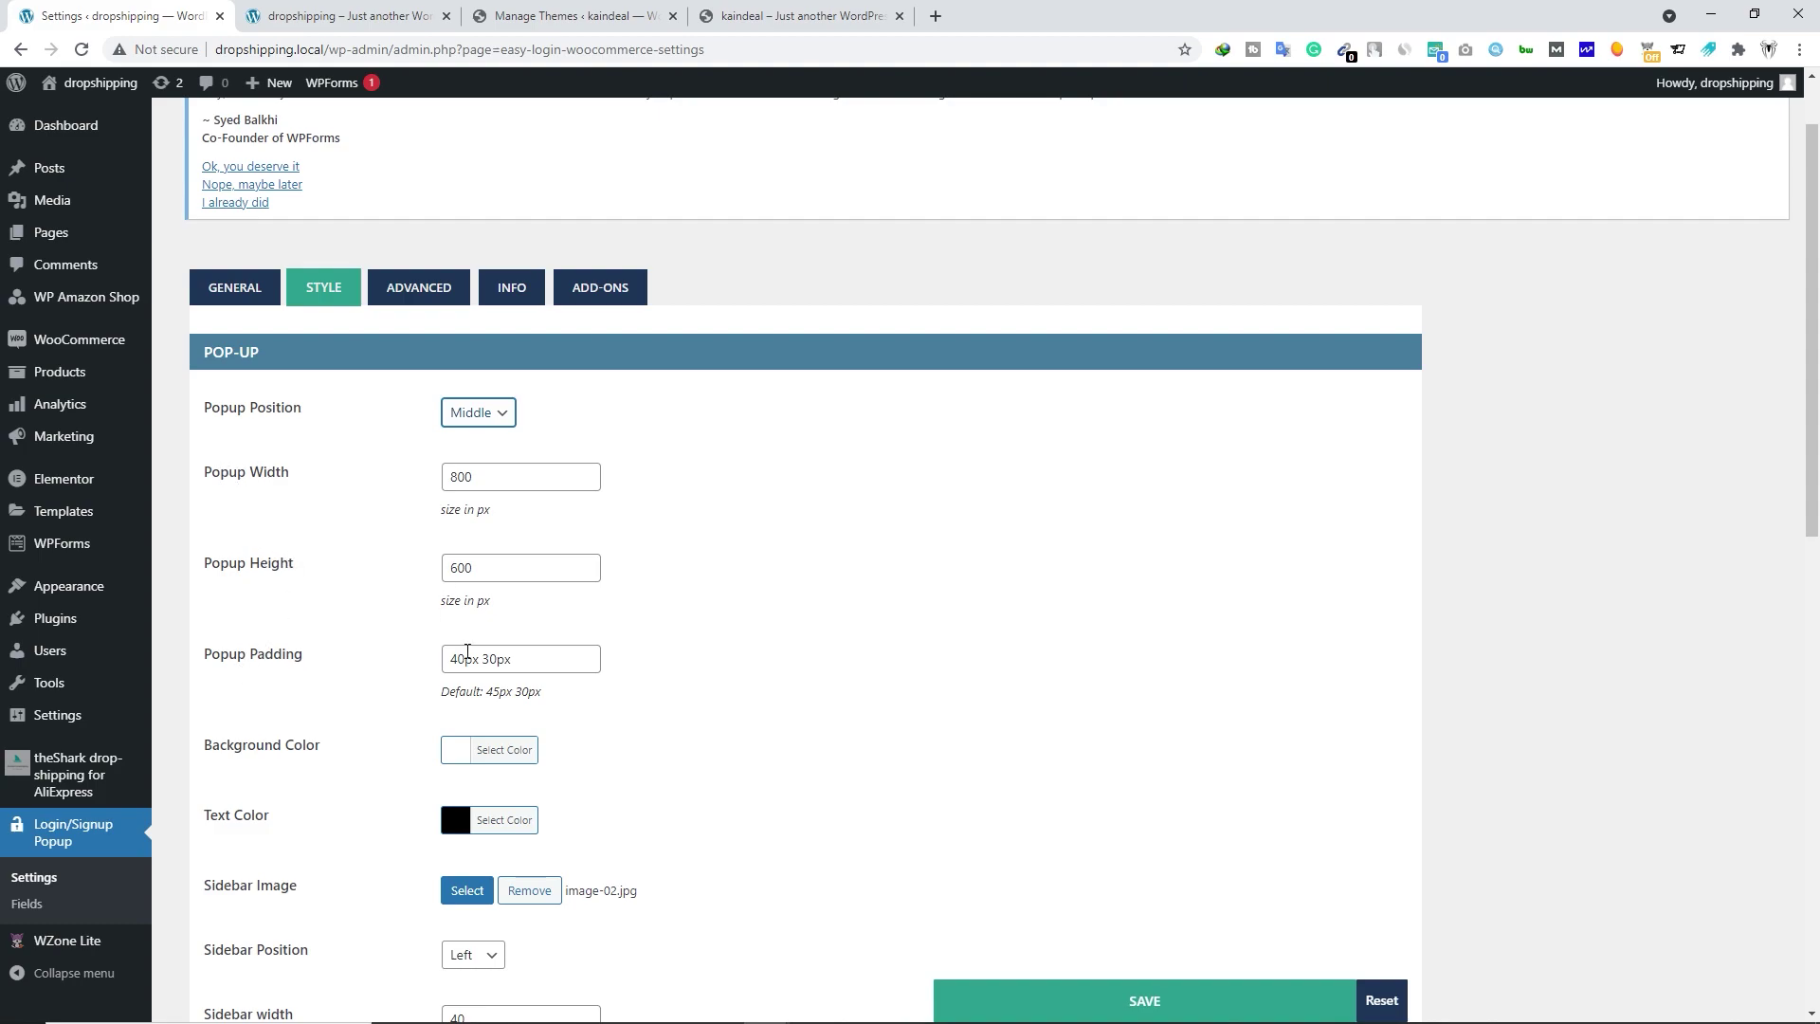
# Set the popup's sidebar image to team-0.jpg from the media library and save the style settings.
pyautogui.scroll(-1, 289, 730)
pyautogui.scroll(-2, 289, 730)
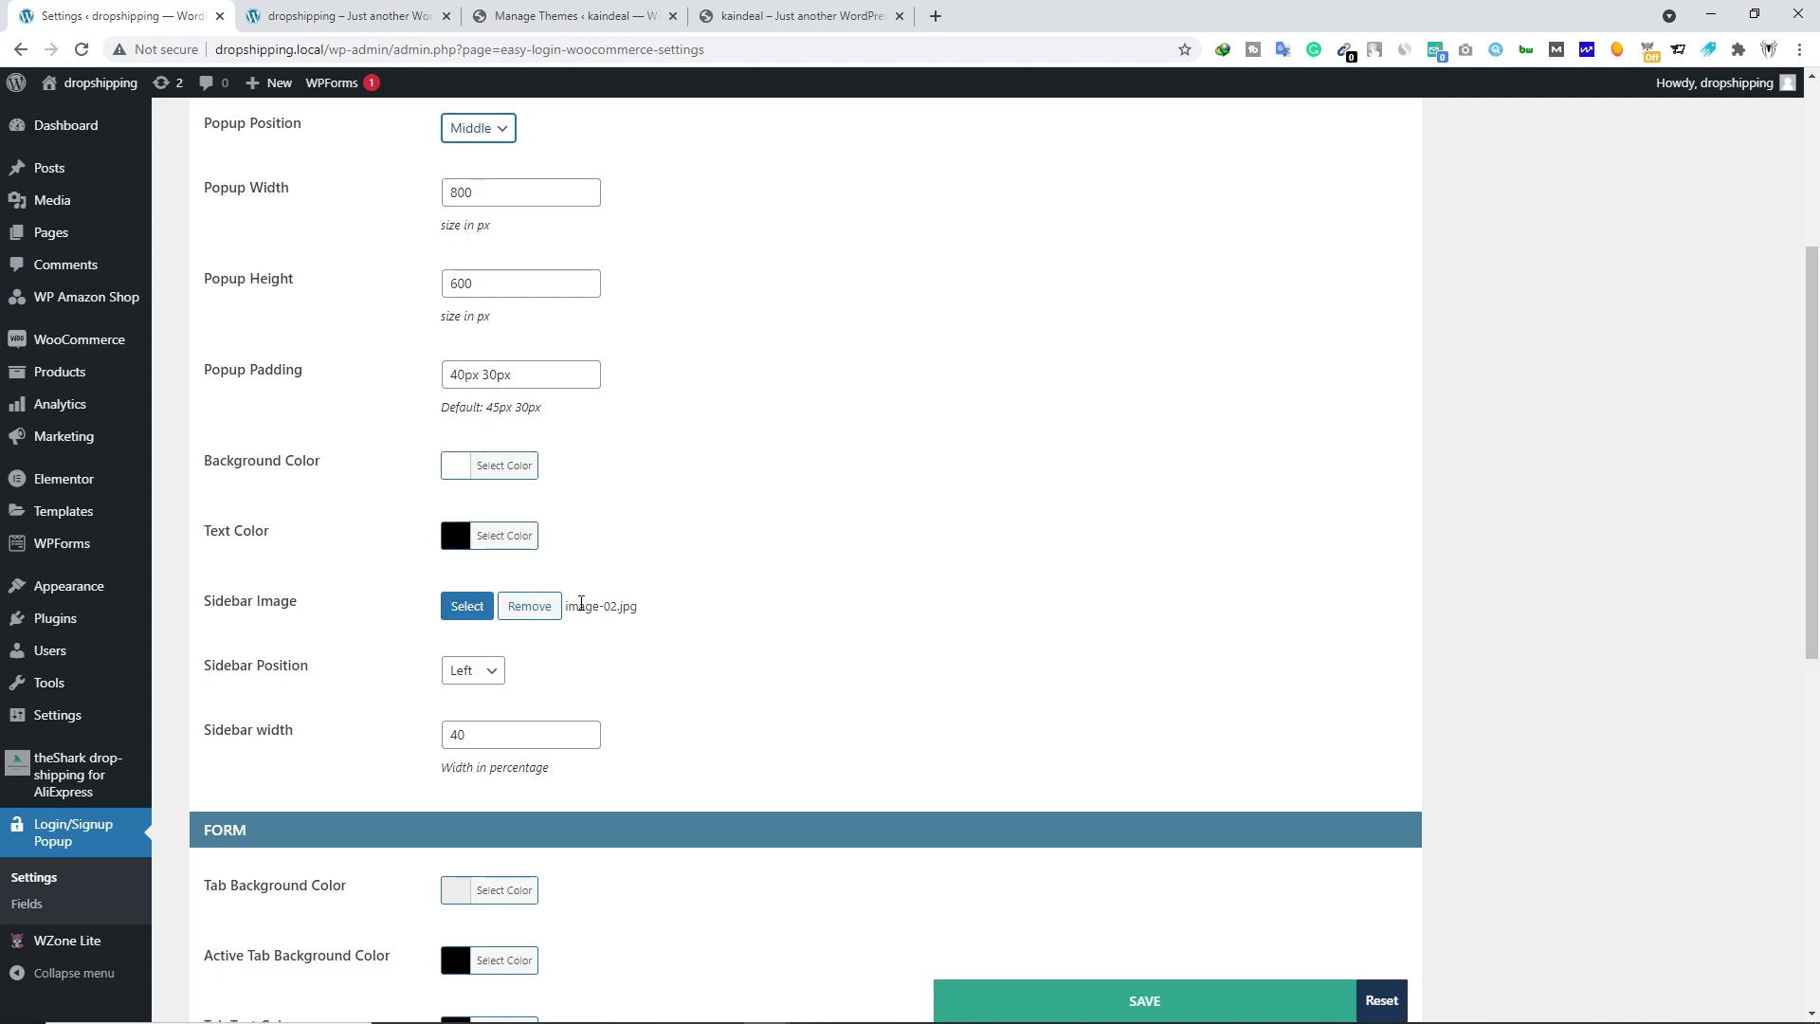
pyautogui.click(467, 609)
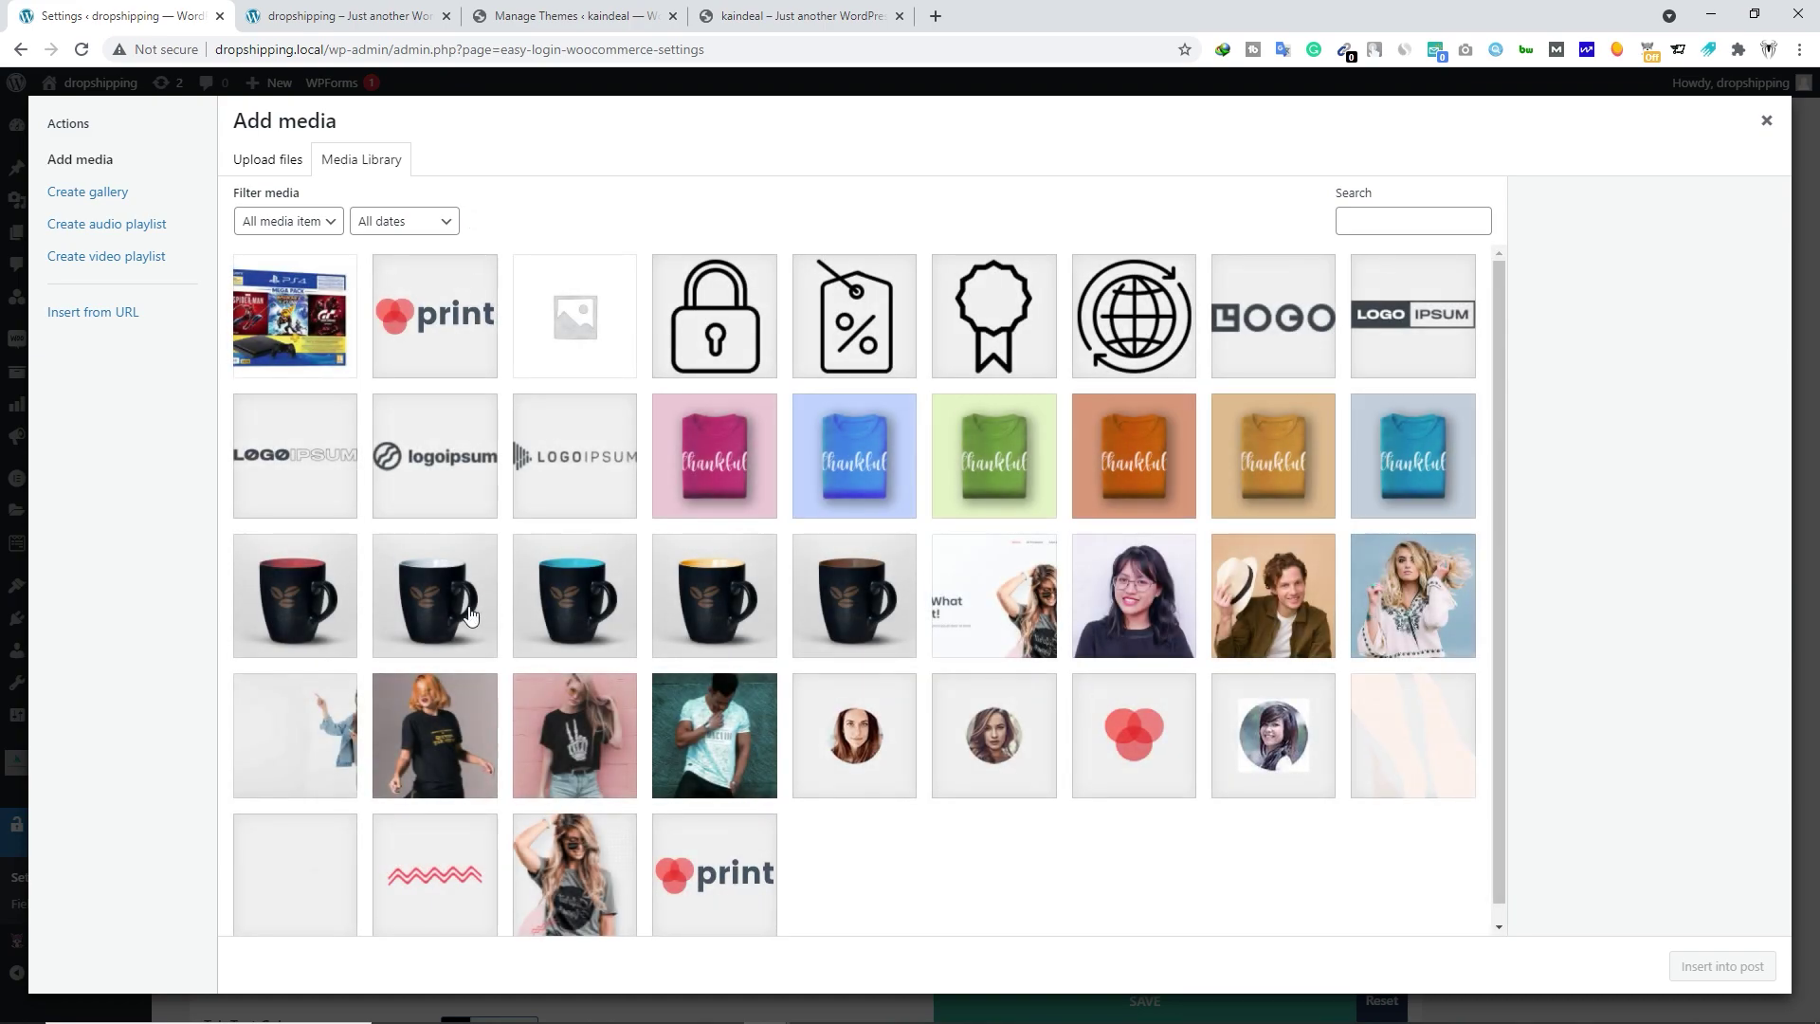
pyautogui.click(1275, 607)
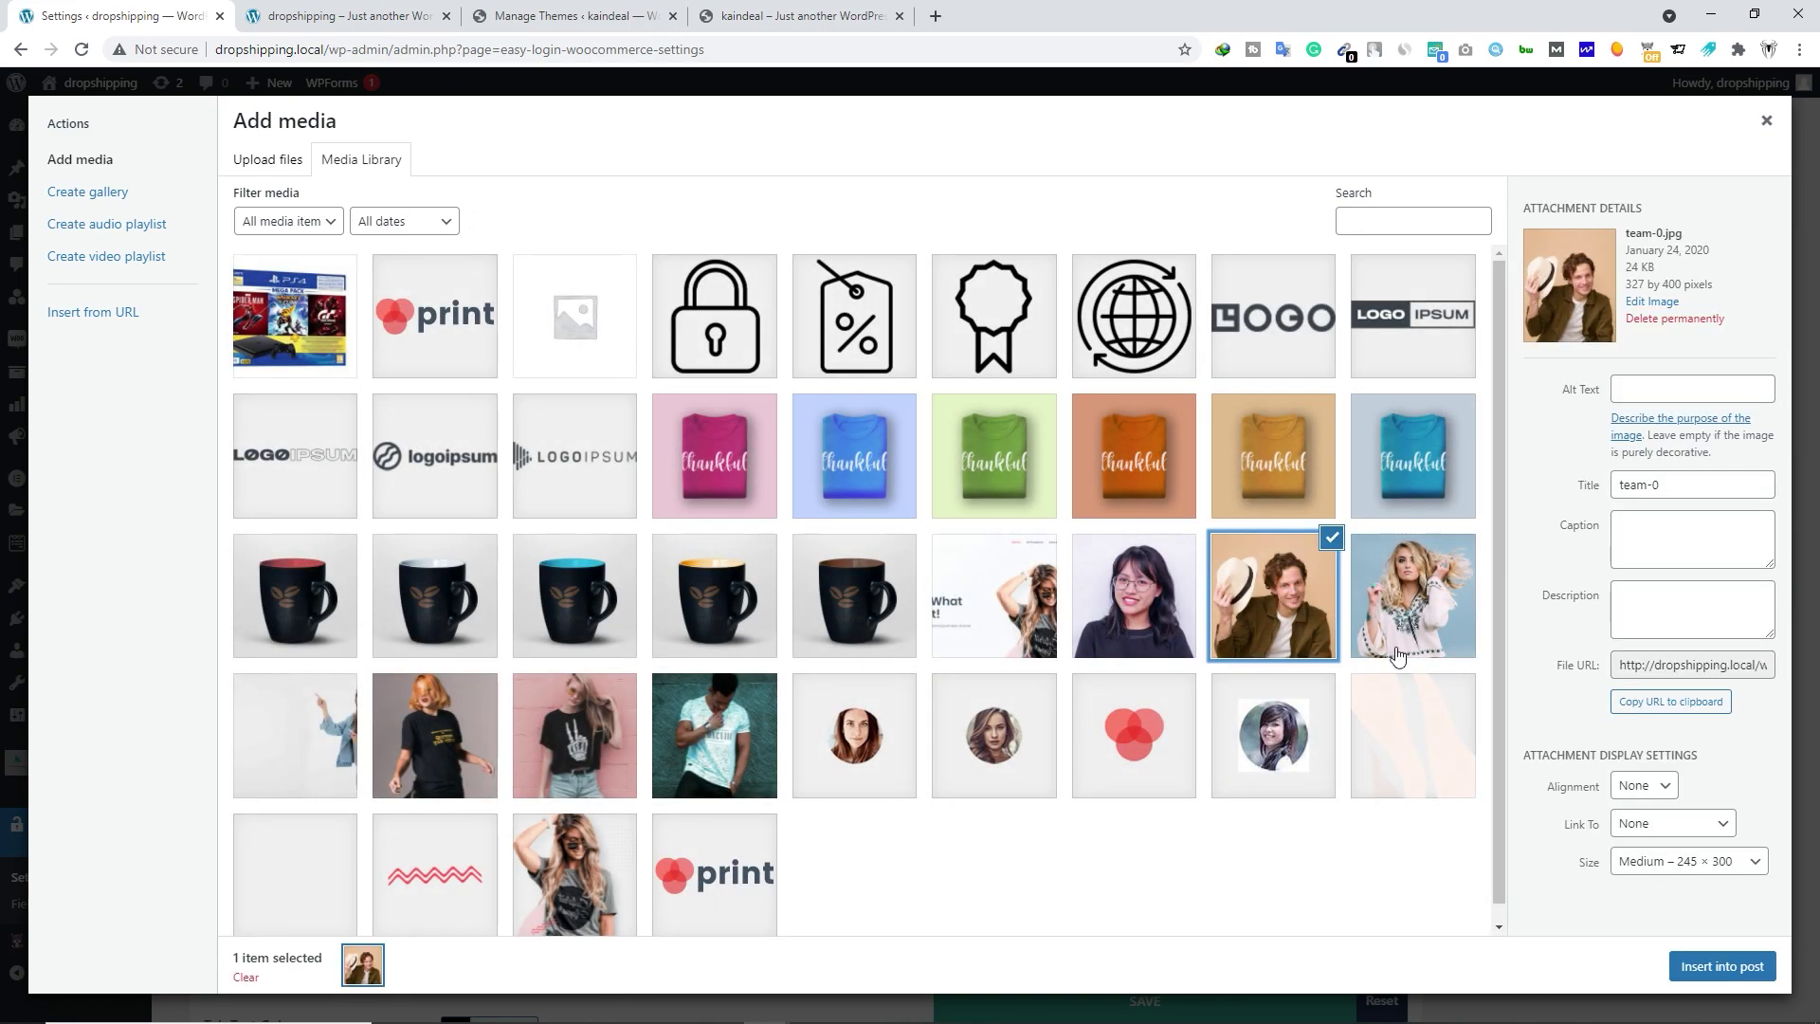
pyautogui.click(1722, 965)
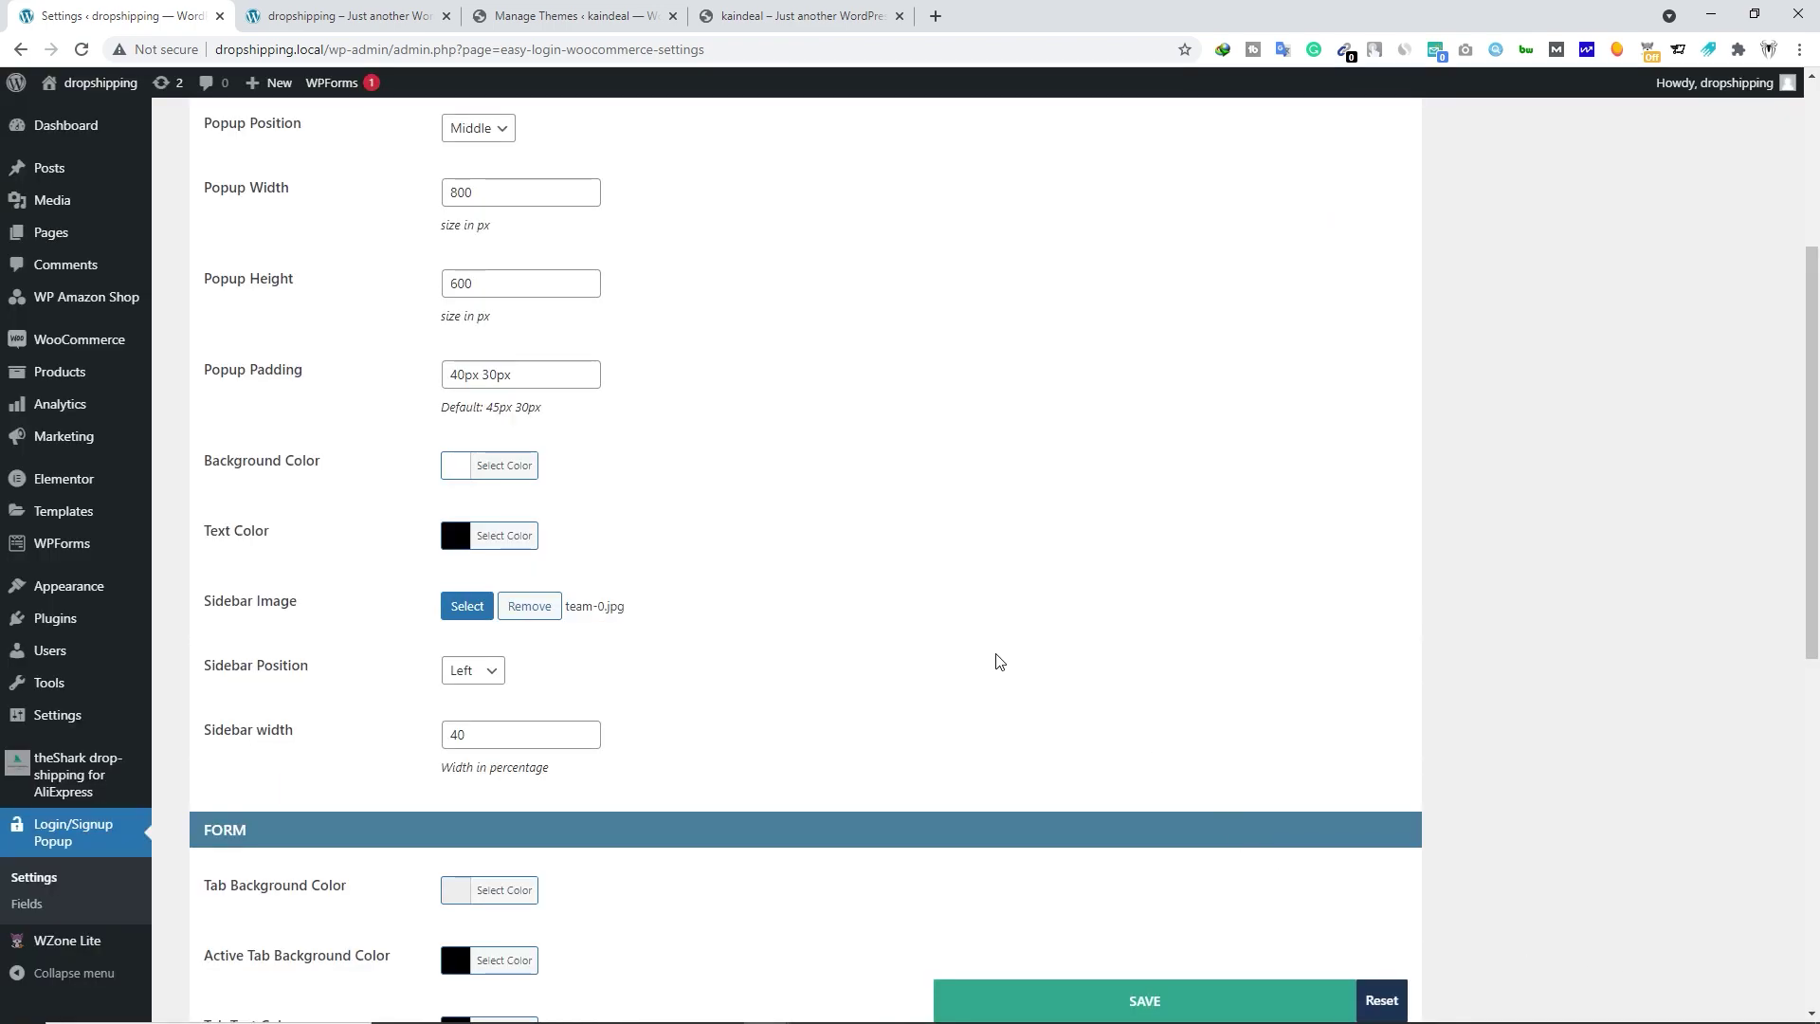
pyautogui.scroll(-2, 1033, 664)
pyautogui.scroll(-4, 1084, 855)
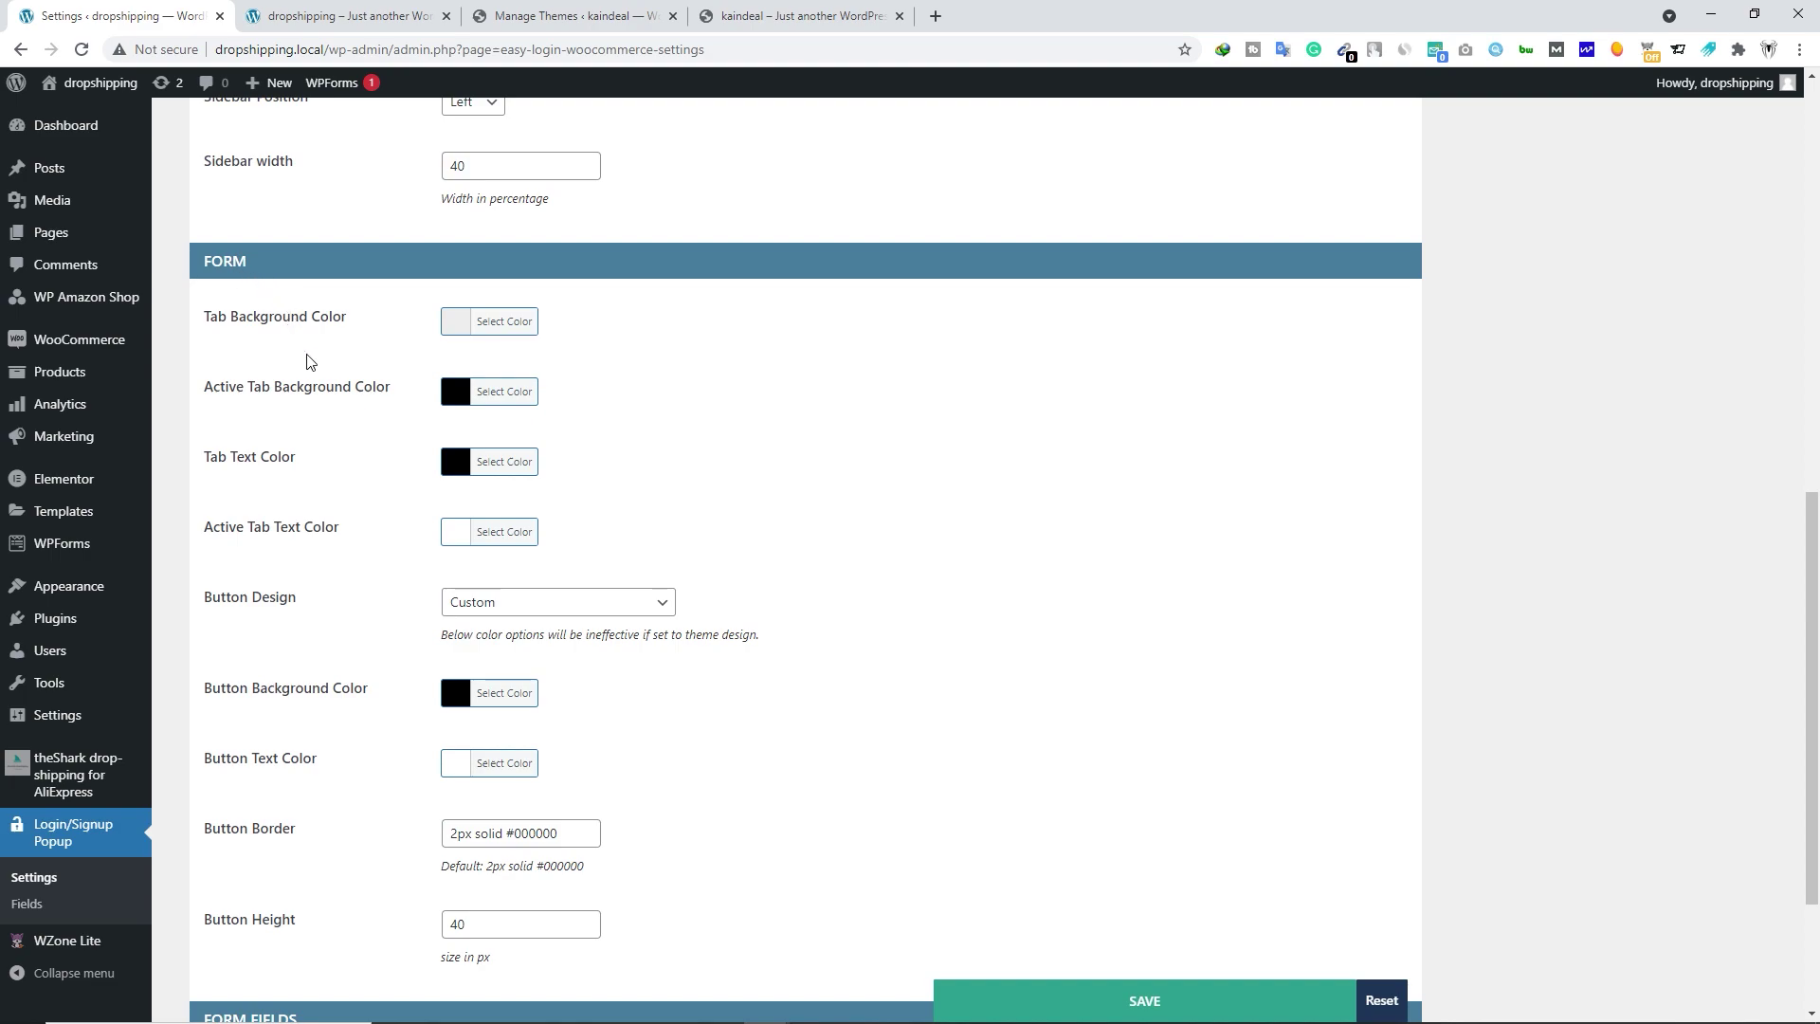
pyautogui.scroll(-3, 241, 285)
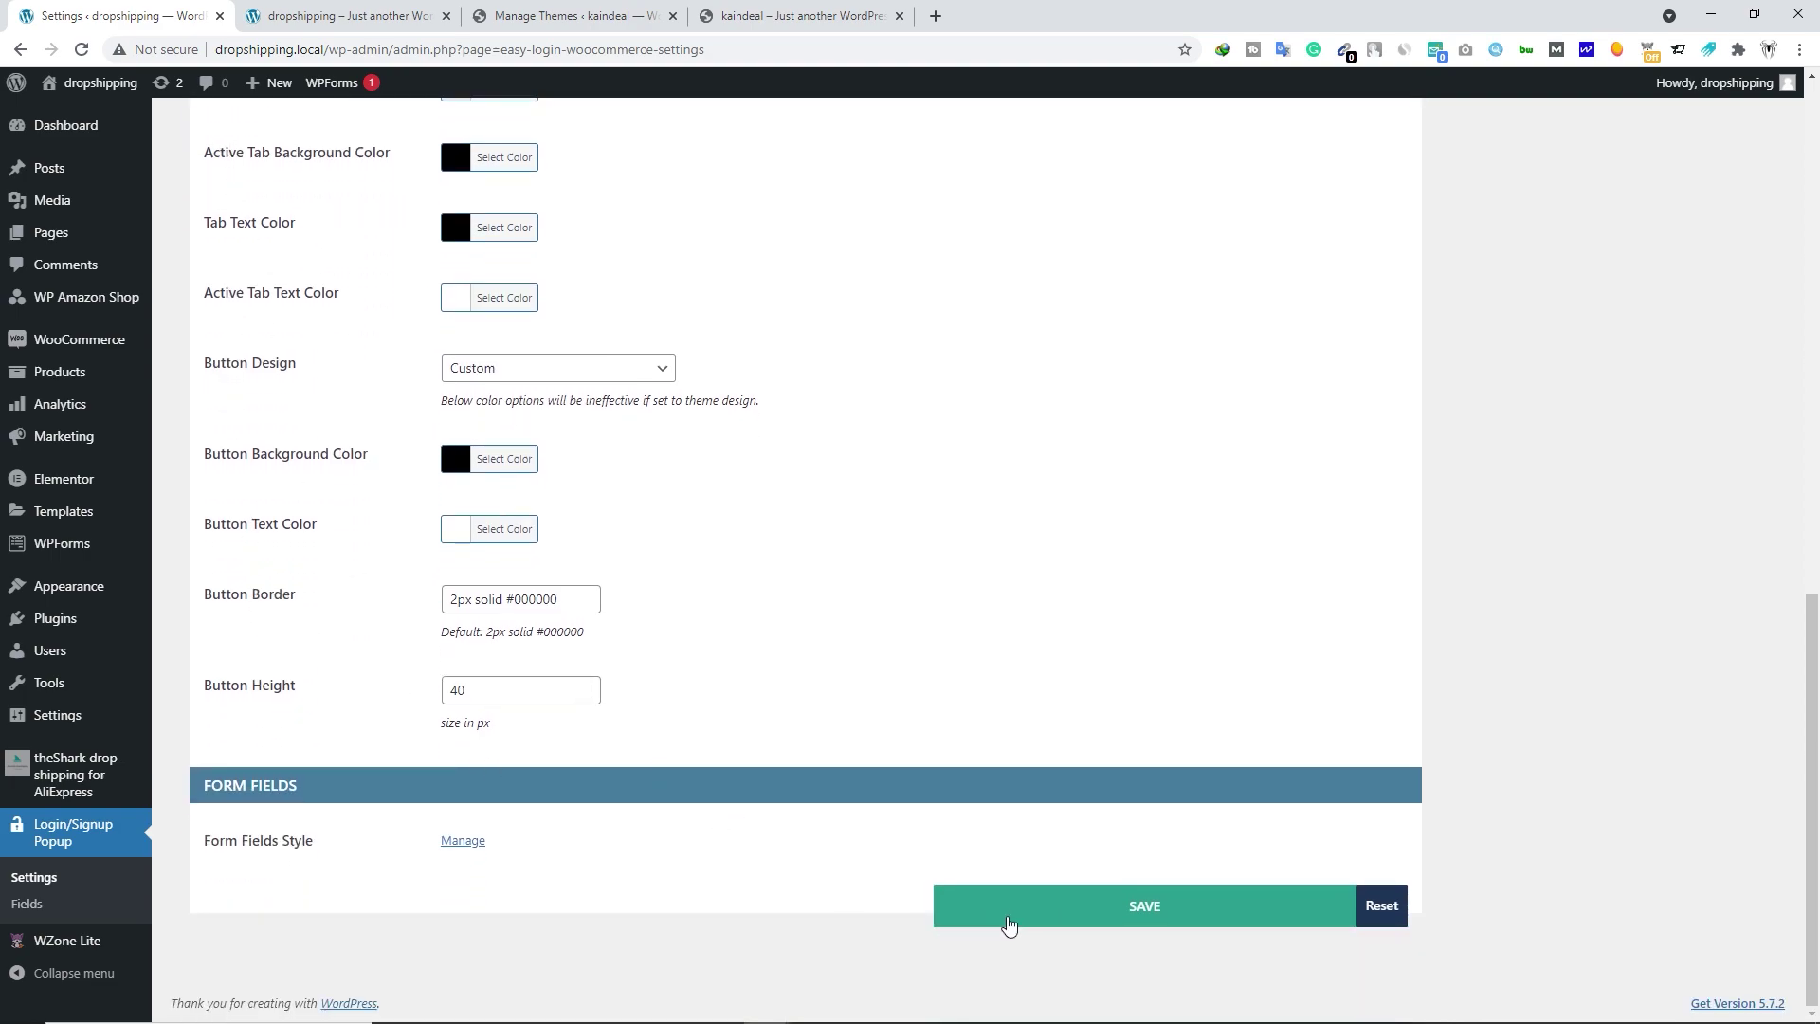
pyautogui.click(1154, 916)
# Reload the storefront in the incognito window, check the login popup's sidebar image from the home page, and close the popup.
pyautogui.hotkey('alt', 'Tab')
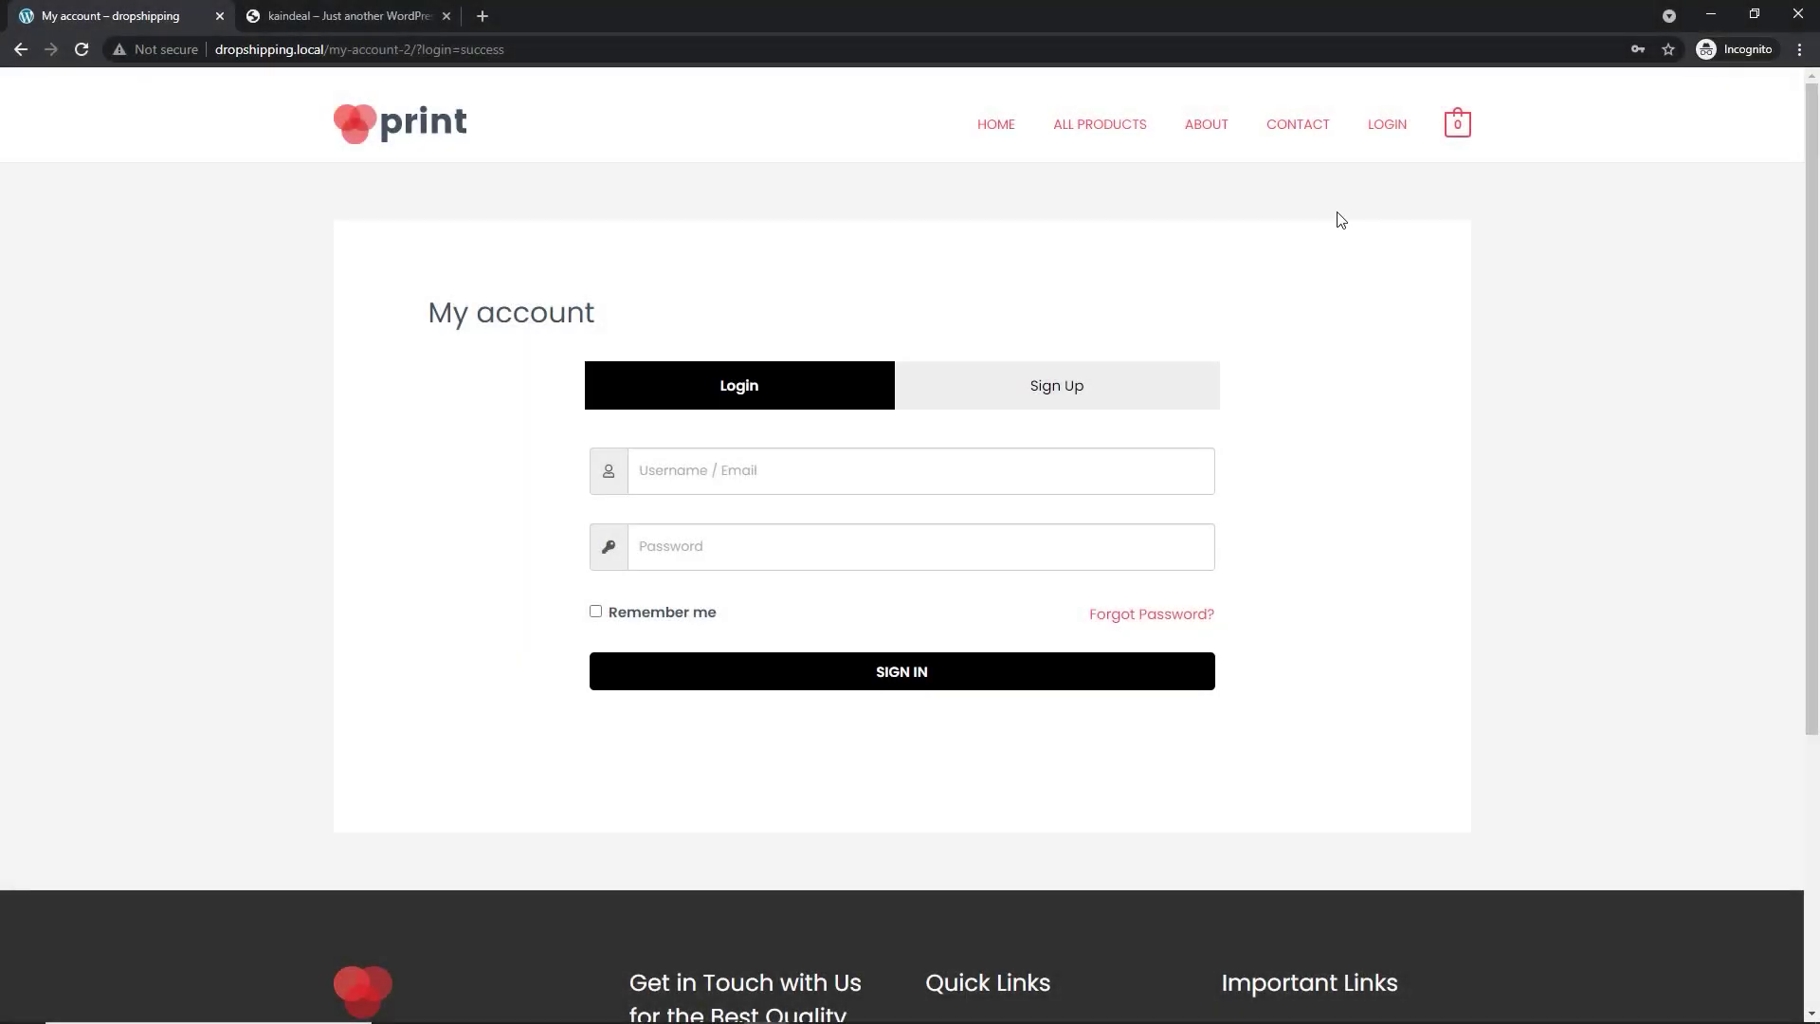
pyautogui.click(82, 50)
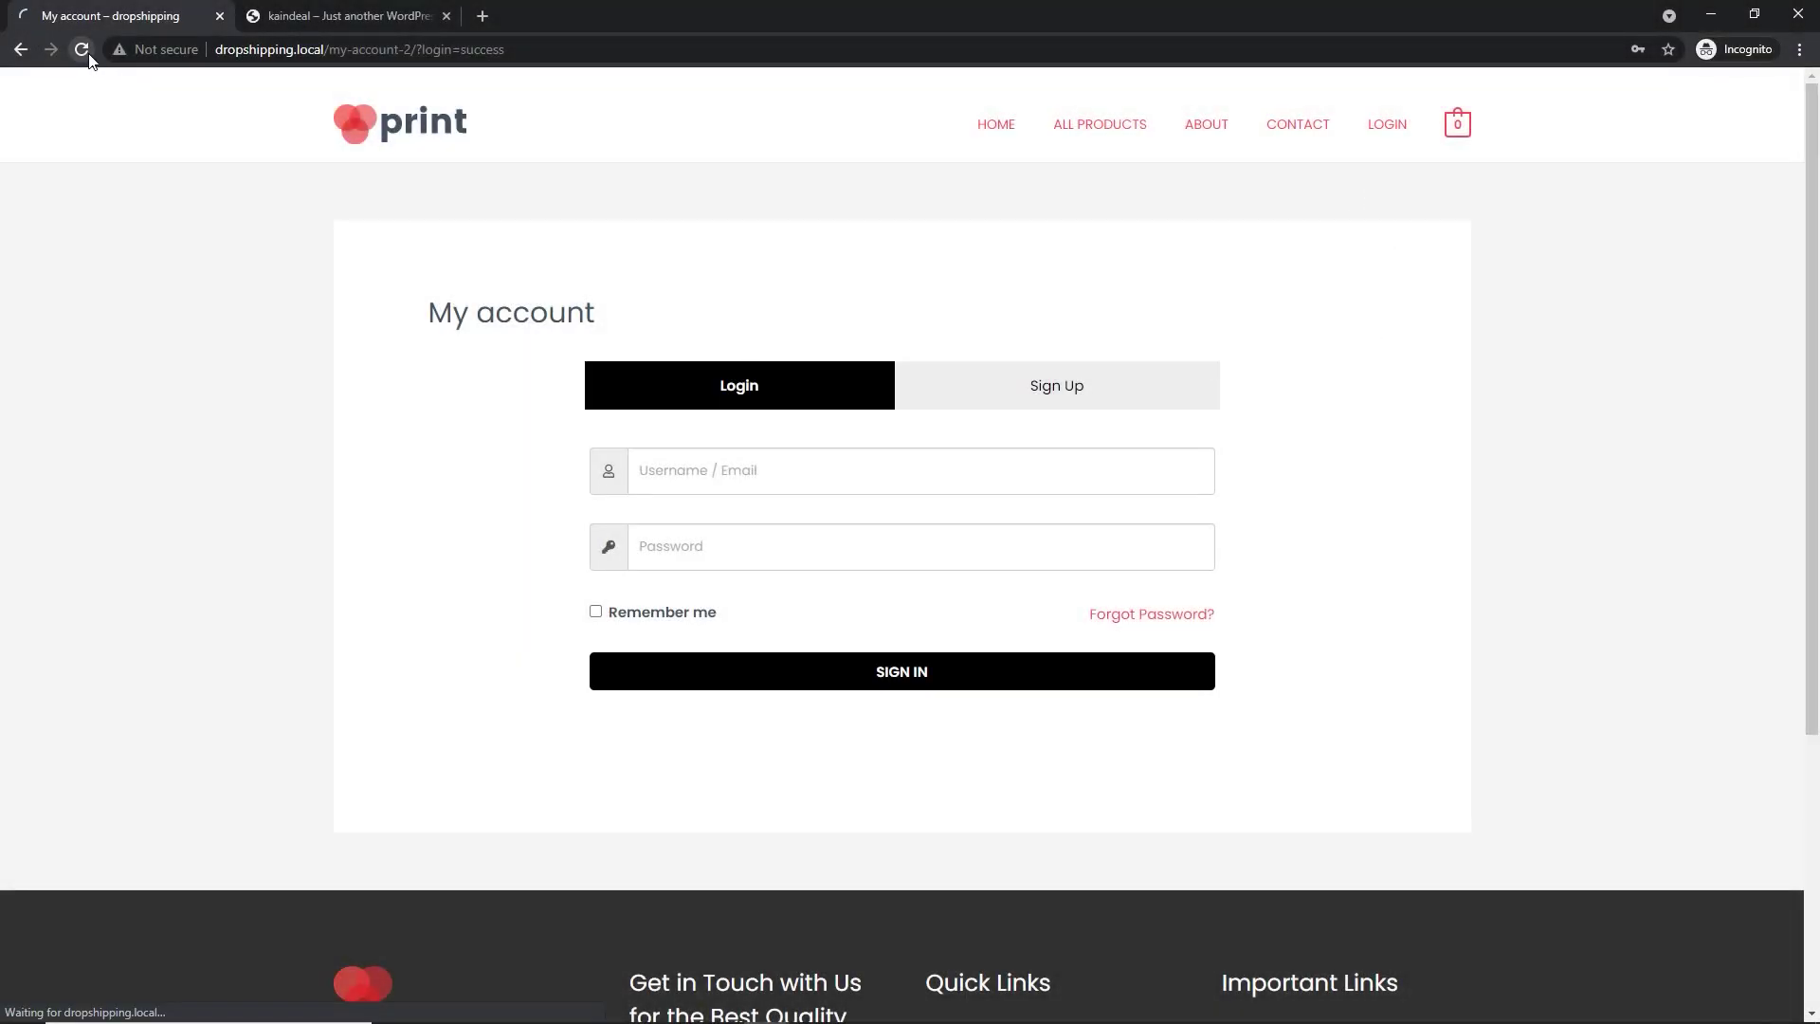
pyautogui.click(422, 132)
pyautogui.click(1390, 135)
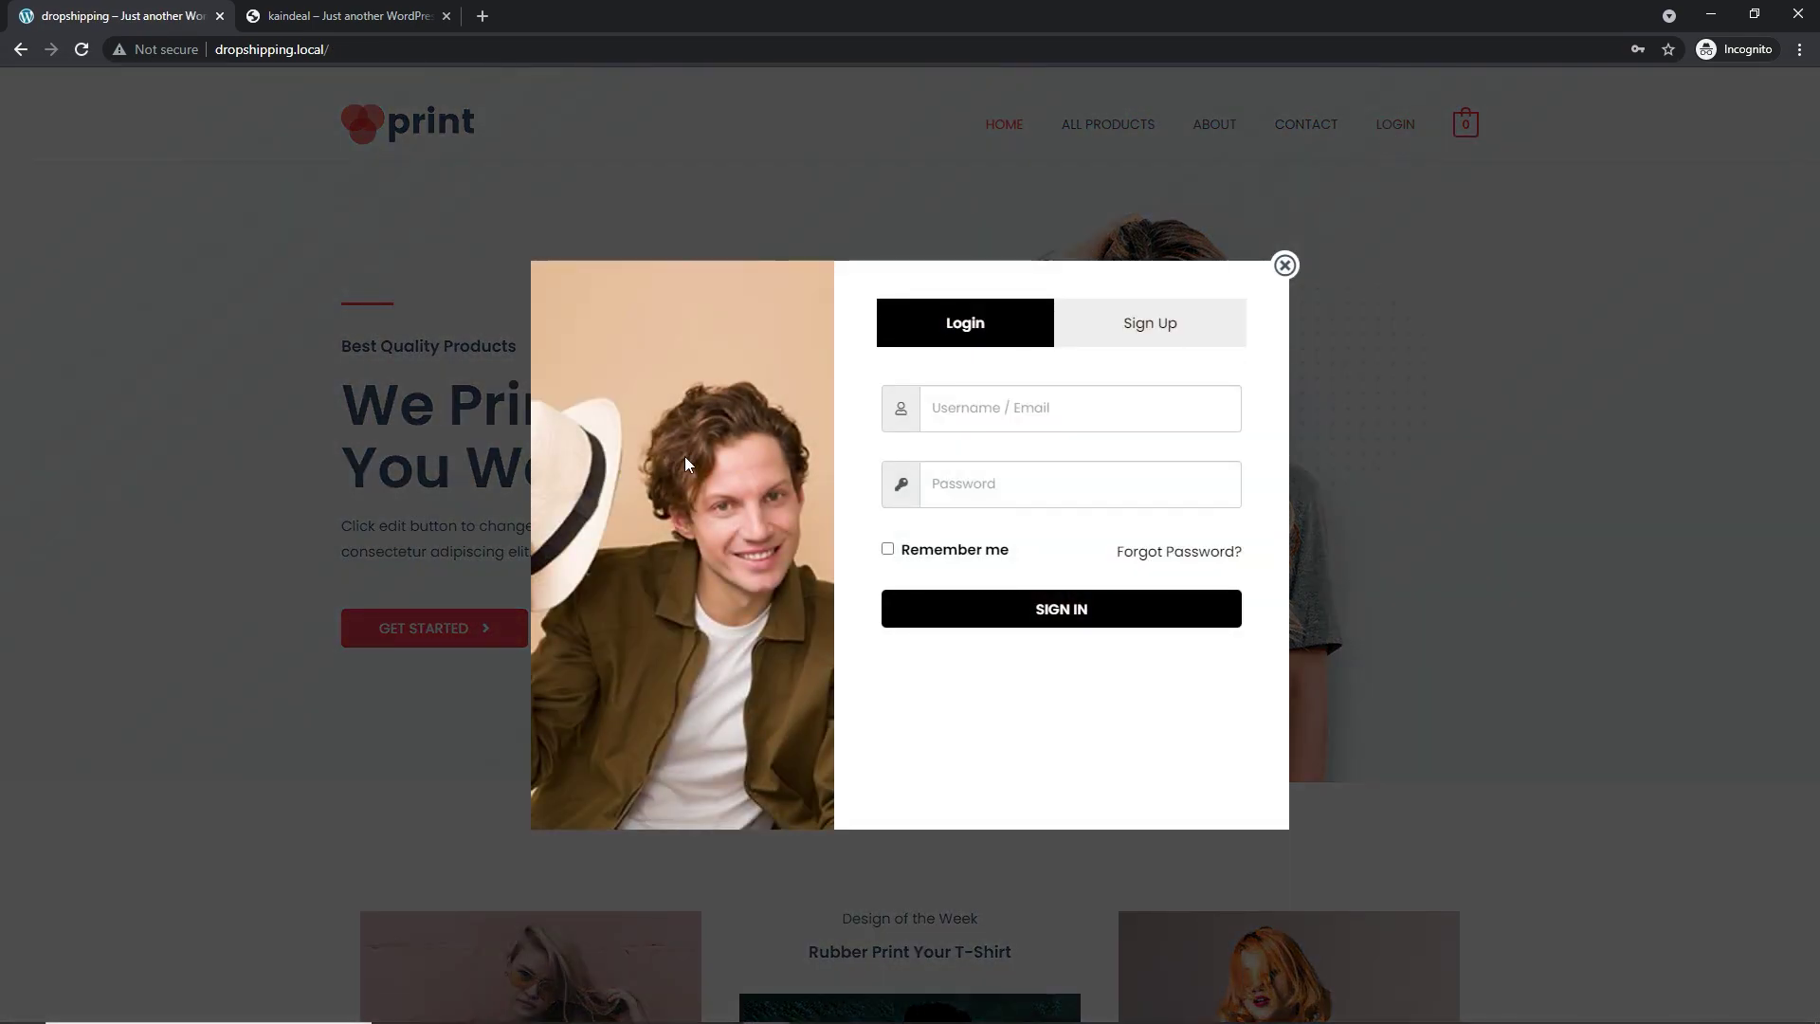
pyautogui.click(1286, 266)
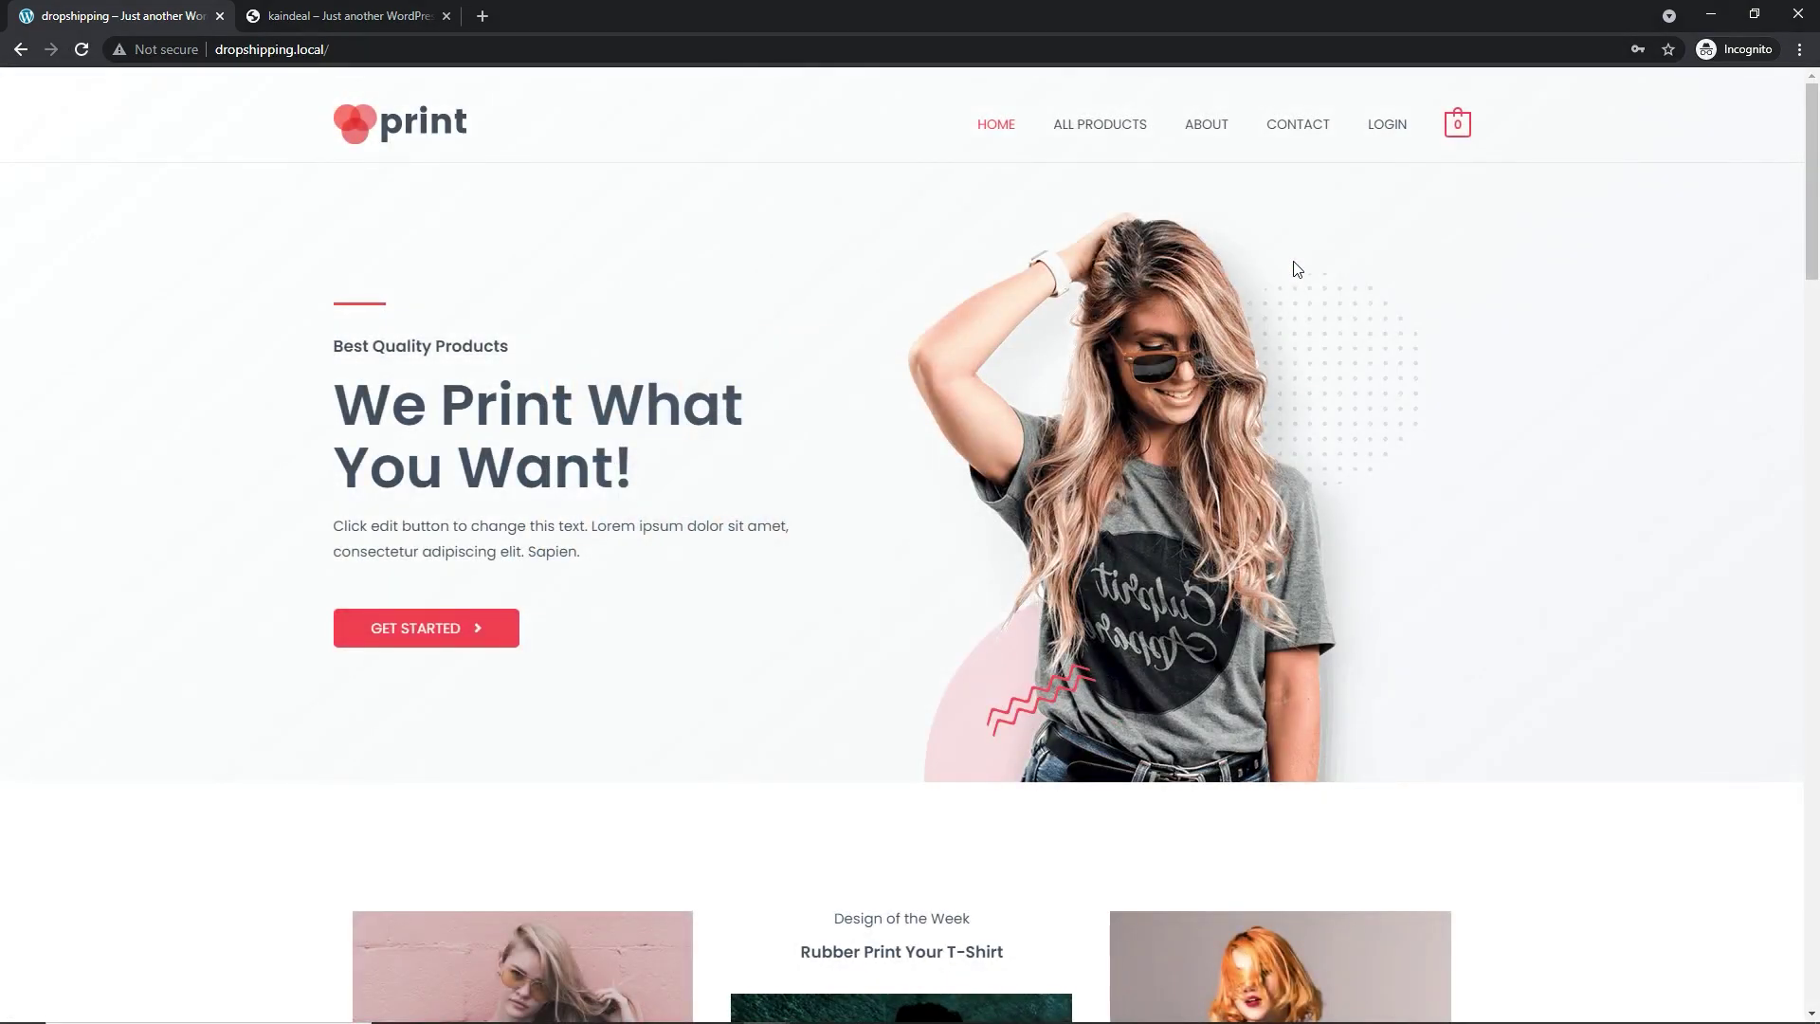